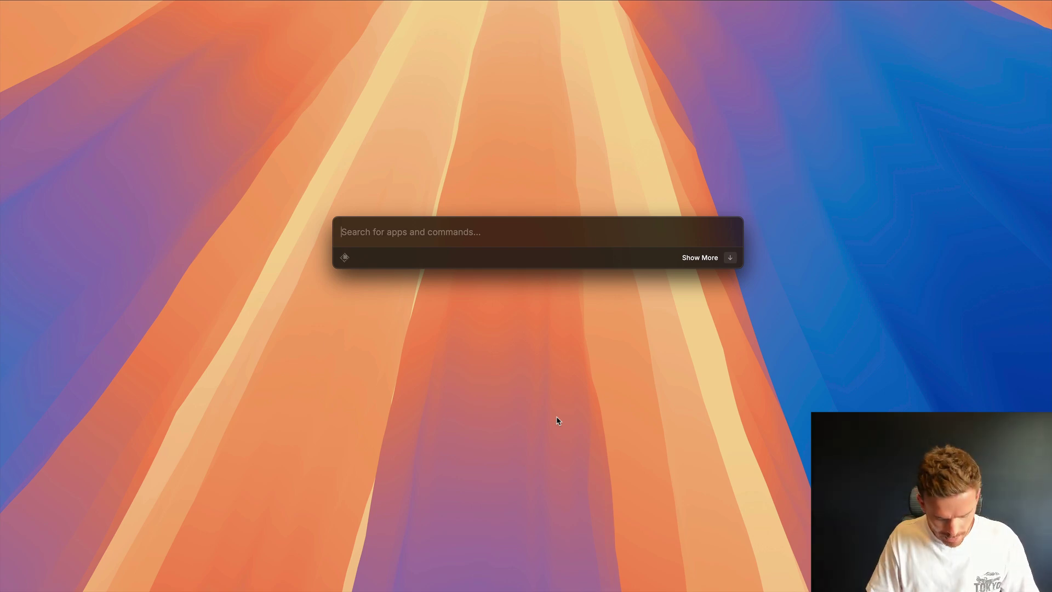
# - Find the Clipboard History command's ^Space hotkey in Raycast's extension settings and try it
pyautogui.press('super+space')
pyautogui.press('super+space')
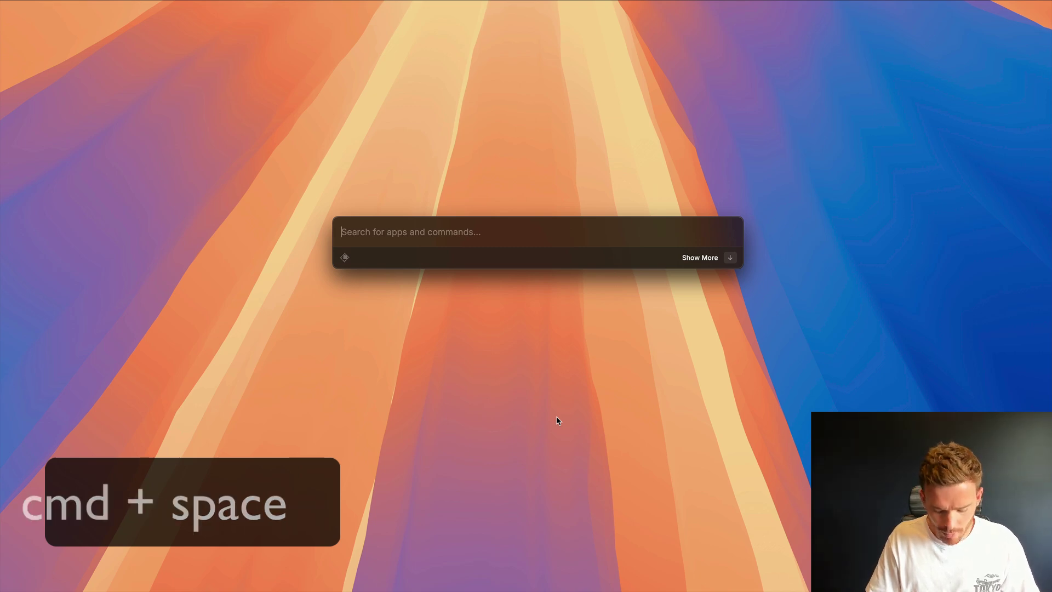
pyautogui.press('super+comma')
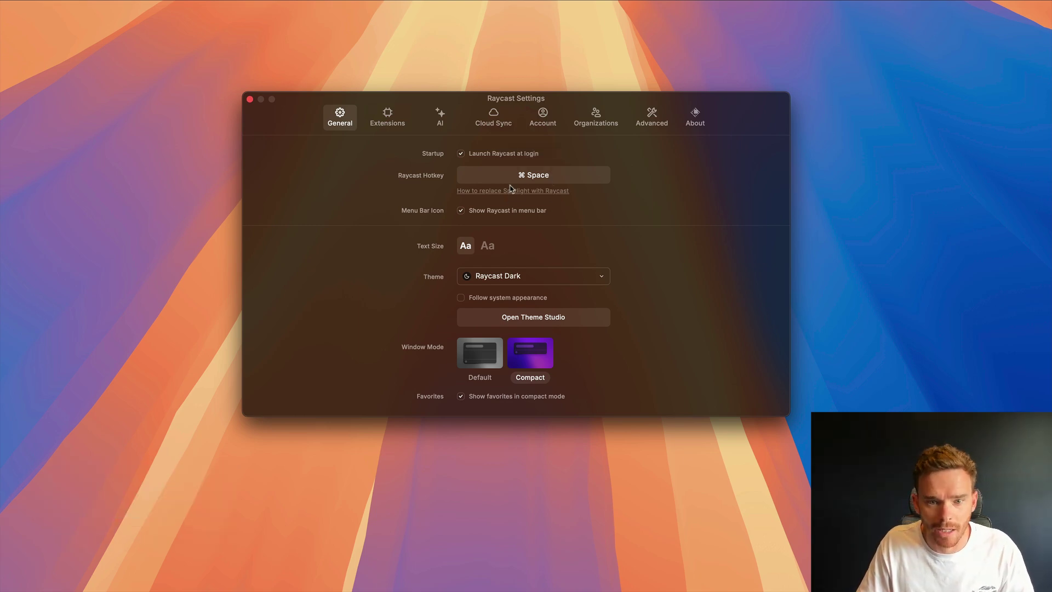
pyautogui.click(401, 123)
pyautogui.scroll(-5, 309, 239)
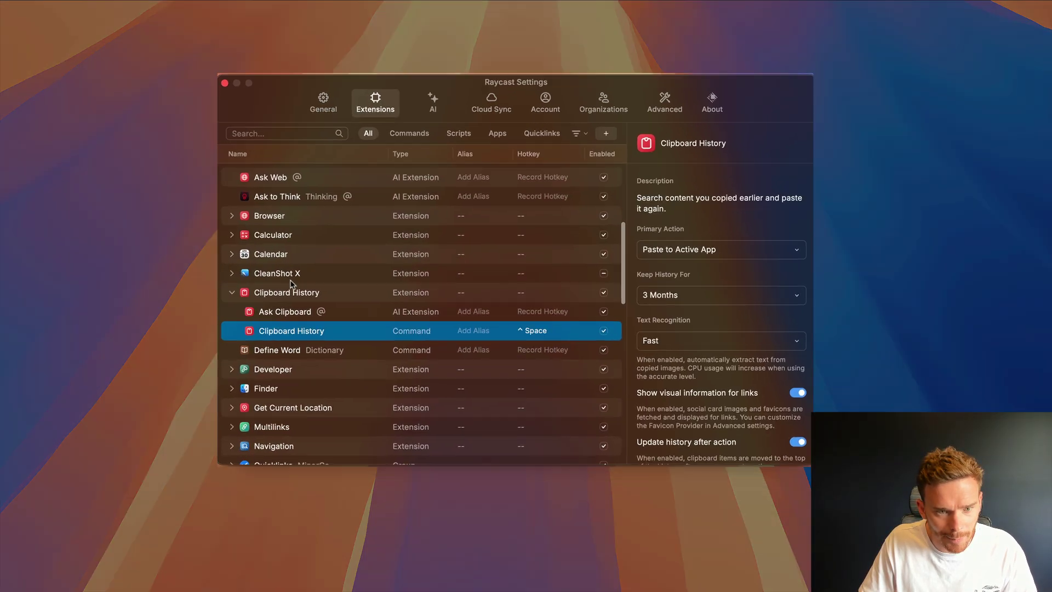
pyautogui.click(307, 288)
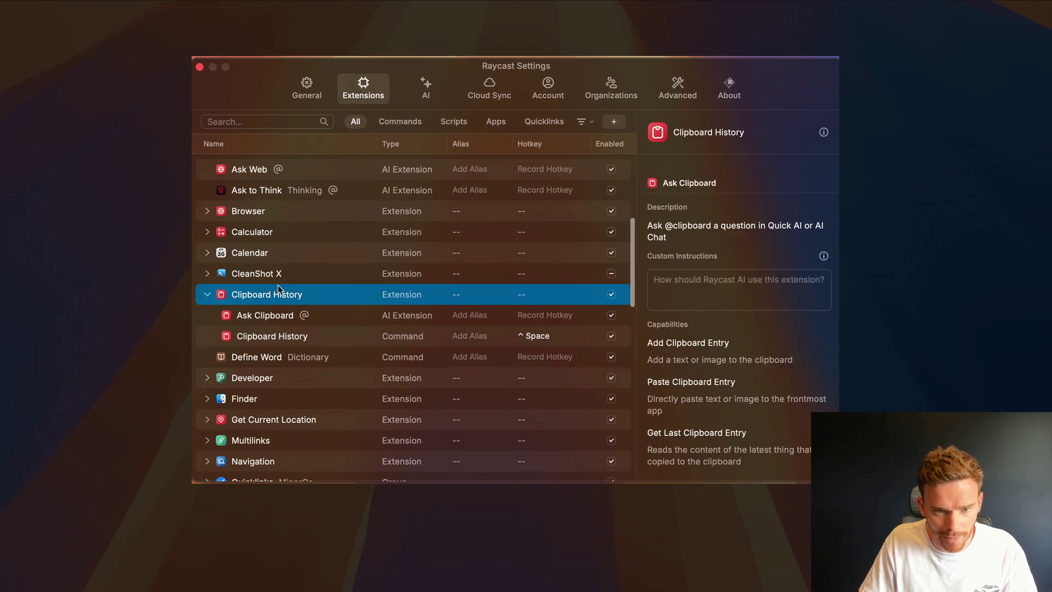
pyautogui.scroll(-1, 281, 287)
pyautogui.click(288, 305)
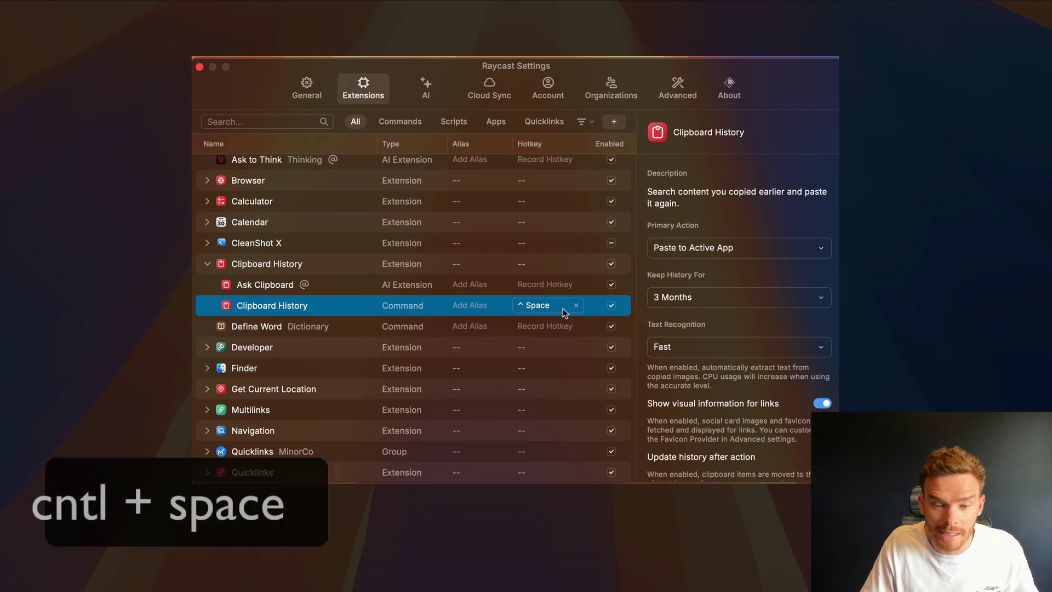
pyautogui.hotkey('ctrl', 'space')
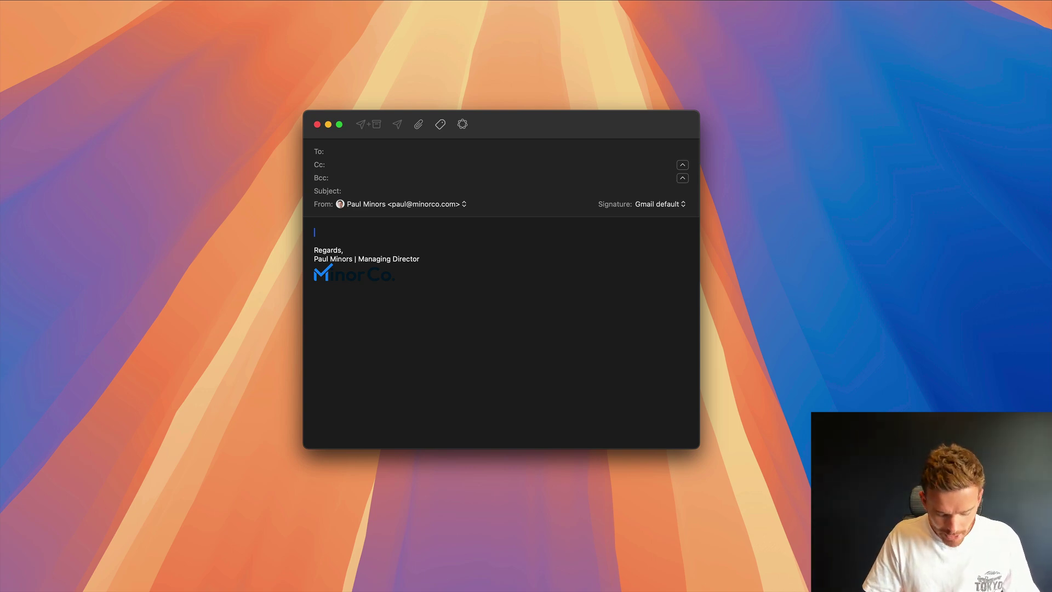
# - Paste the 'asana' reseller-agreement clip from Clipboard History into the email body
pyautogui.hotkey('ctrl', 'space')
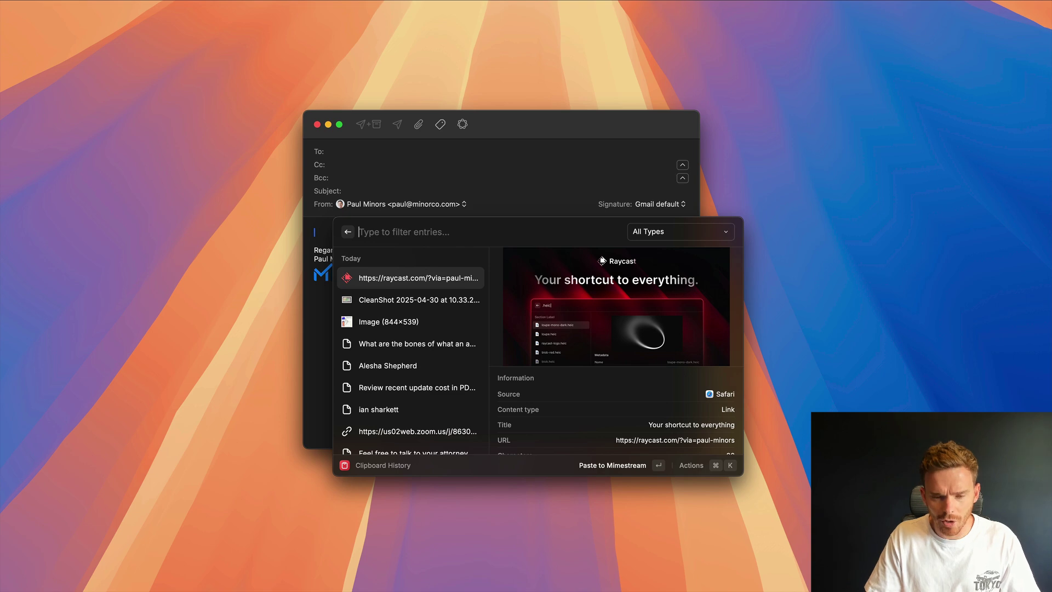
pyautogui.write('asana')
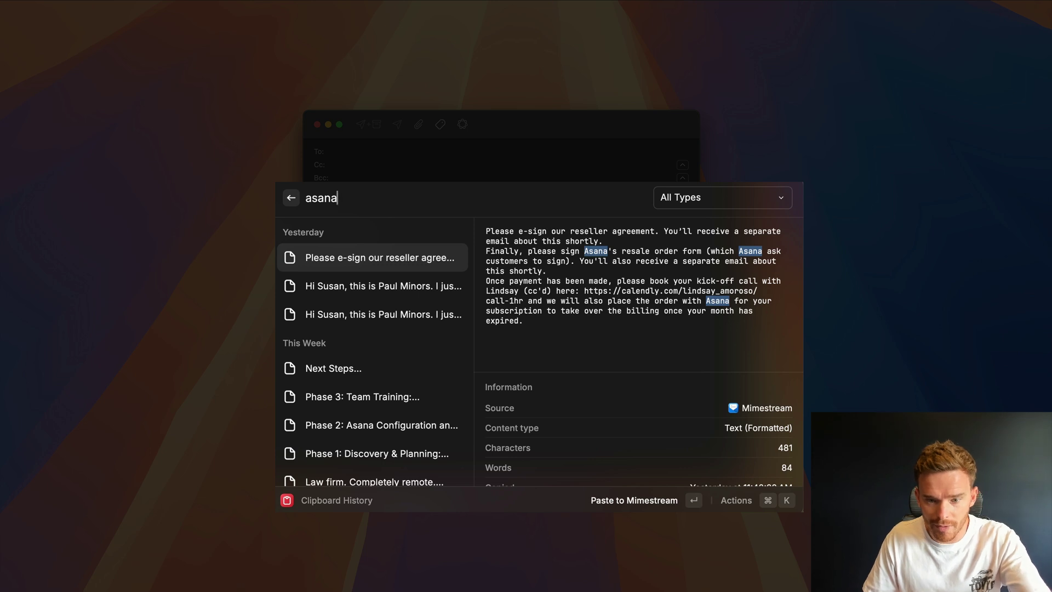
pyautogui.scroll(-1, 741, 384)
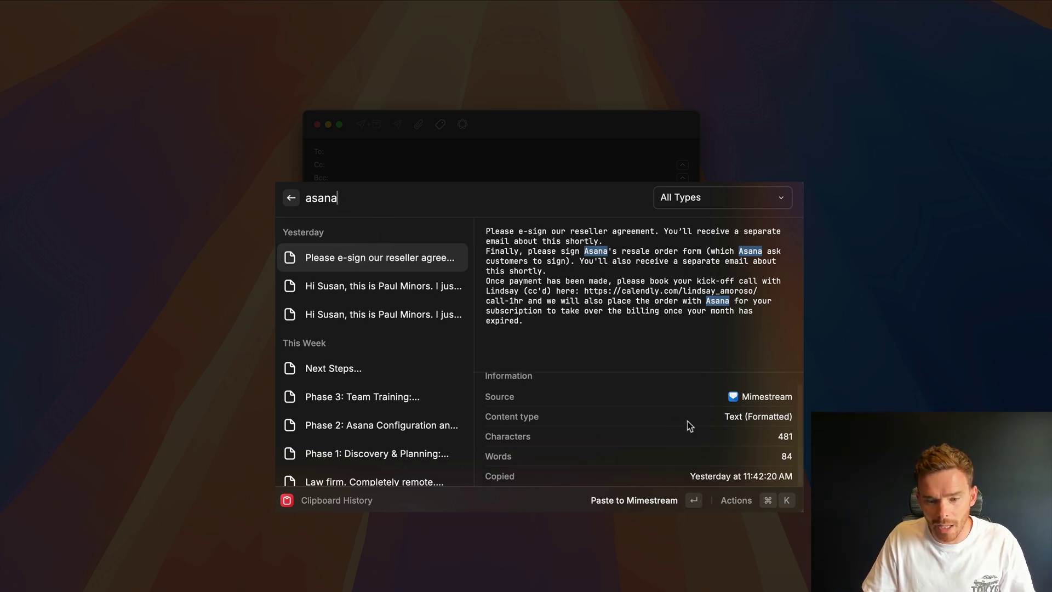
pyautogui.press('Return')
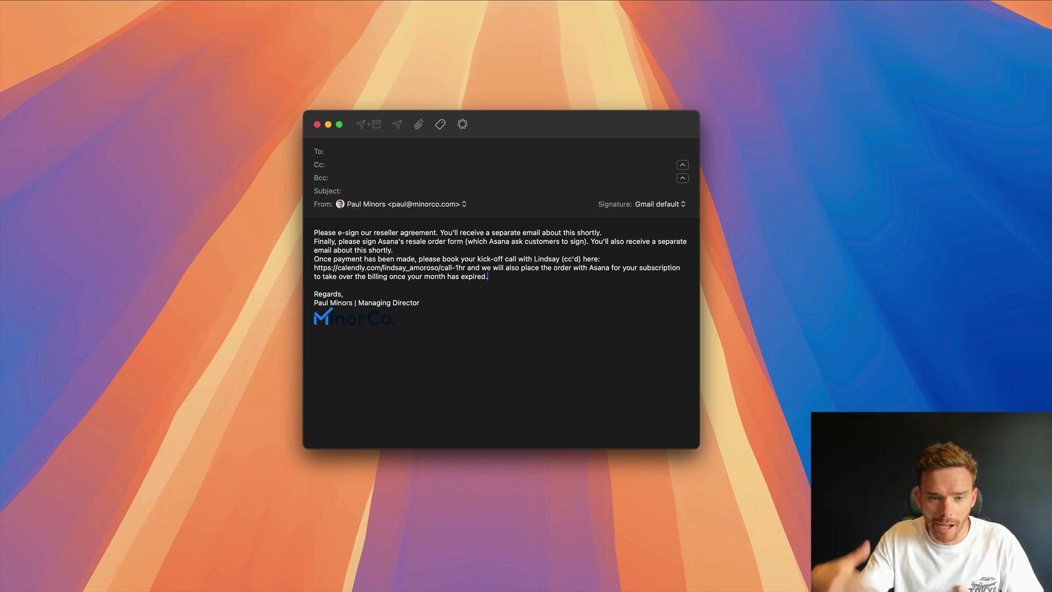
pyautogui.press('super+shift+v')
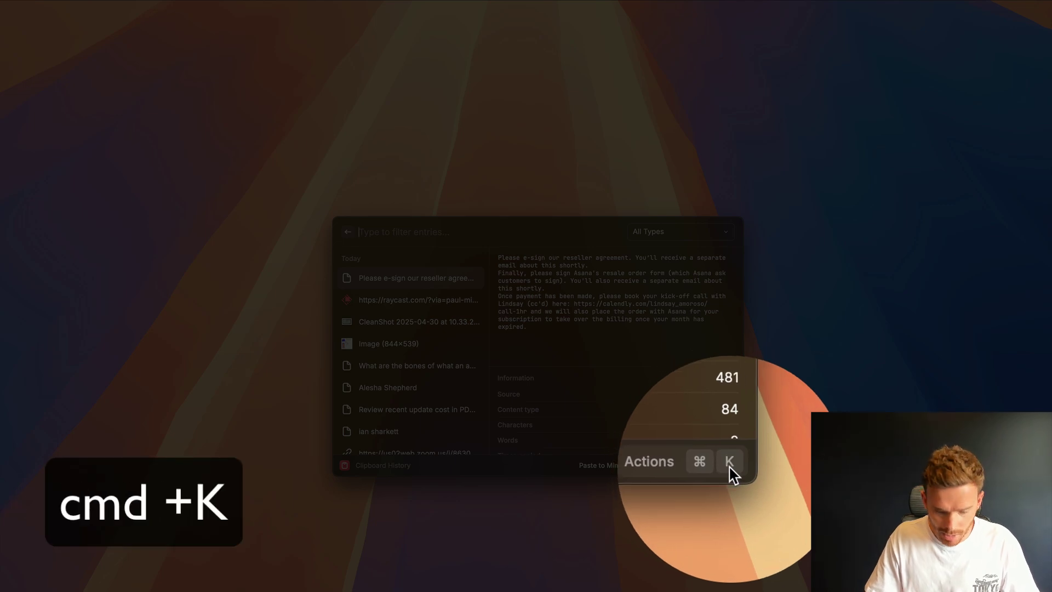
# - Browse the clip's actions, including Save as Snippet and the delete actions, then close the panel
pyautogui.press('super+k')
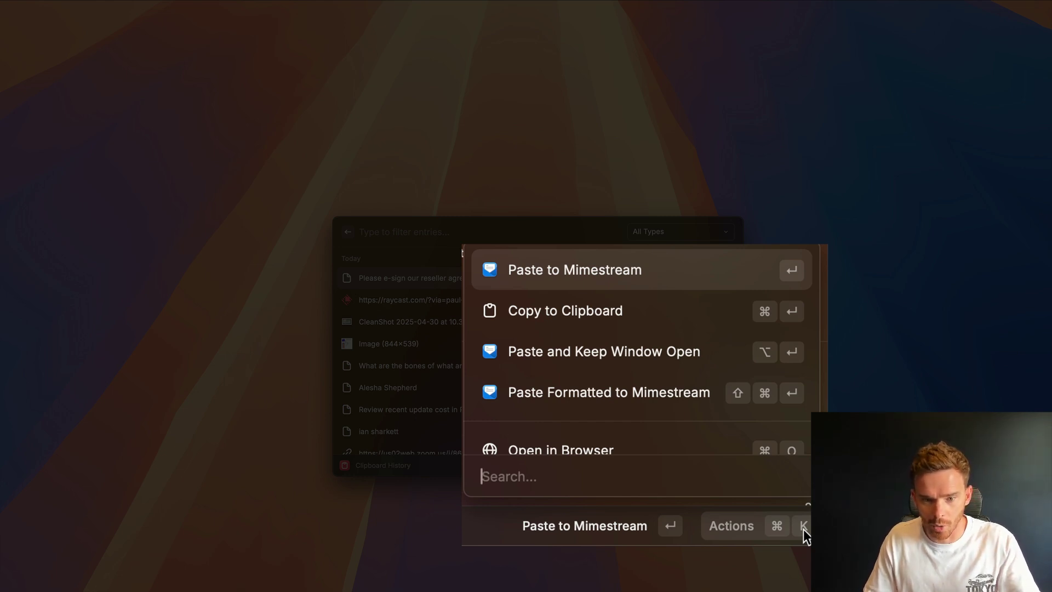
pyautogui.press('Down')
pyautogui.press('Down')
pyautogui.press('Down')
pyautogui.press('Down')
pyautogui.press('Down')
pyautogui.press('Down')
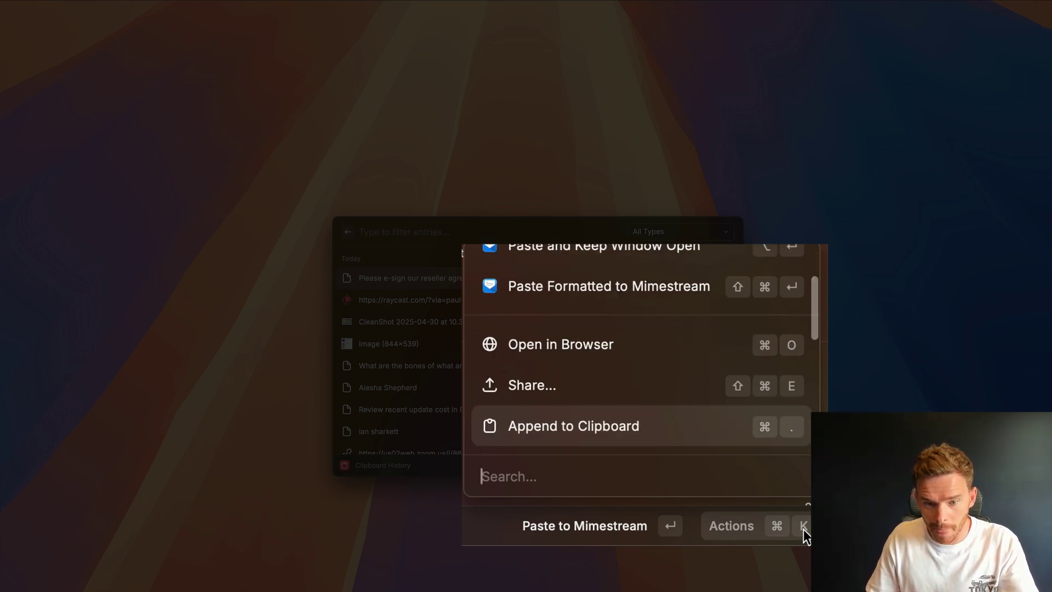
pyautogui.press('Down')
pyautogui.press('Down')
pyautogui.press('Up')
pyautogui.press('Up')
pyautogui.press('Up')
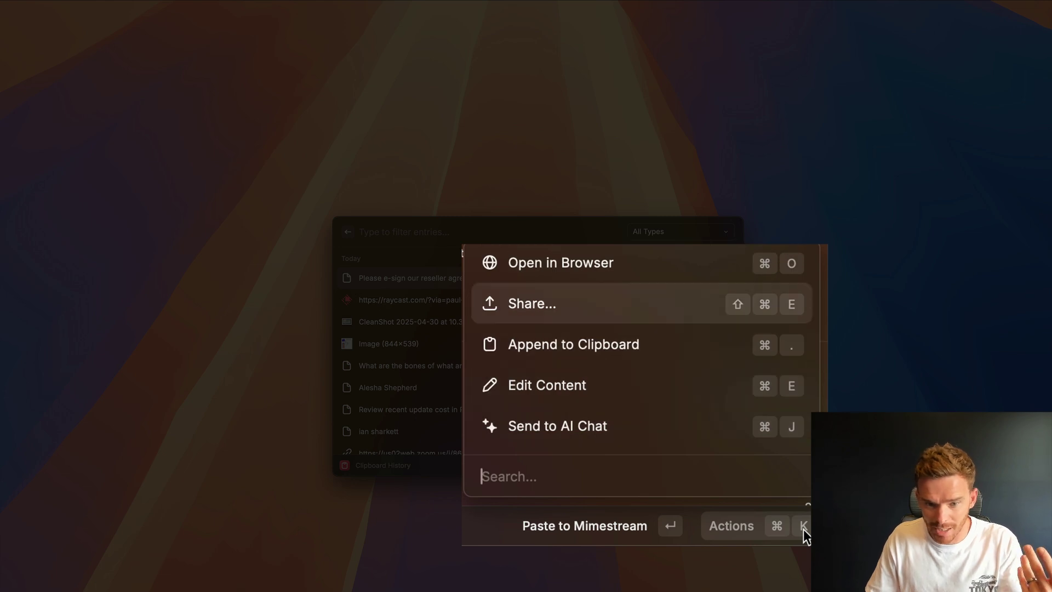
pyautogui.press('Down')
pyautogui.press('Down')
pyautogui.press('Down')
pyautogui.press('Down')
pyautogui.press('Down')
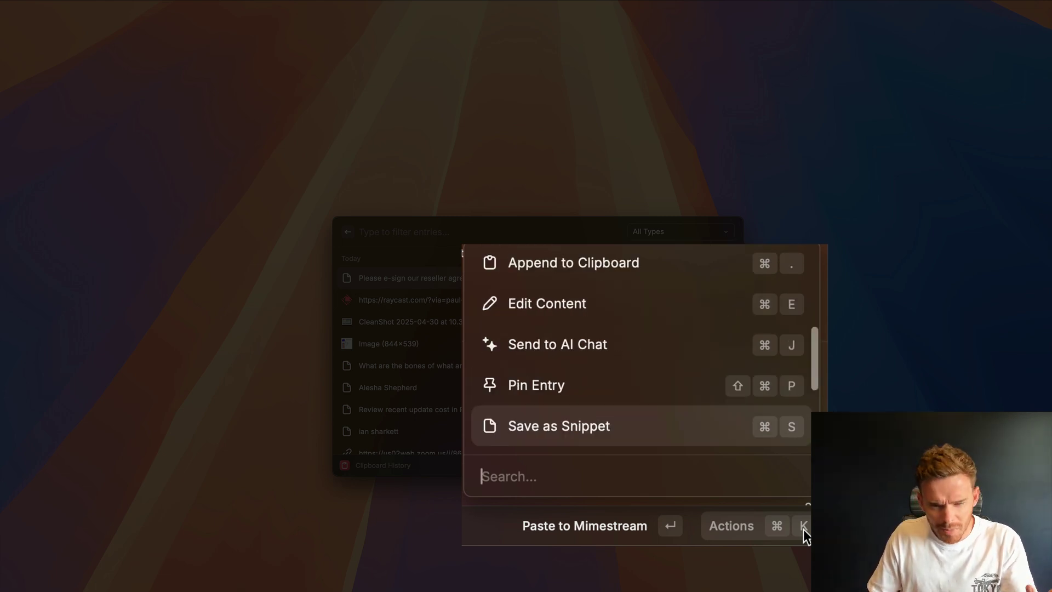
pyautogui.press('Down')
pyautogui.press('Down')
pyautogui.press('Down')
pyautogui.press('Up')
pyautogui.press('Up')
pyautogui.press('Up')
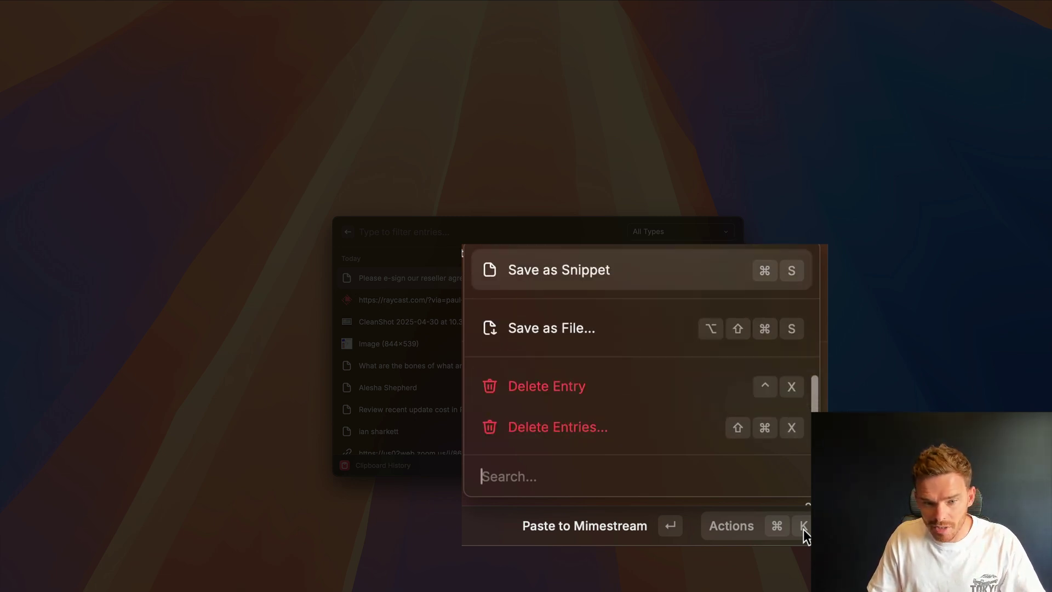
pyautogui.press('Escape')
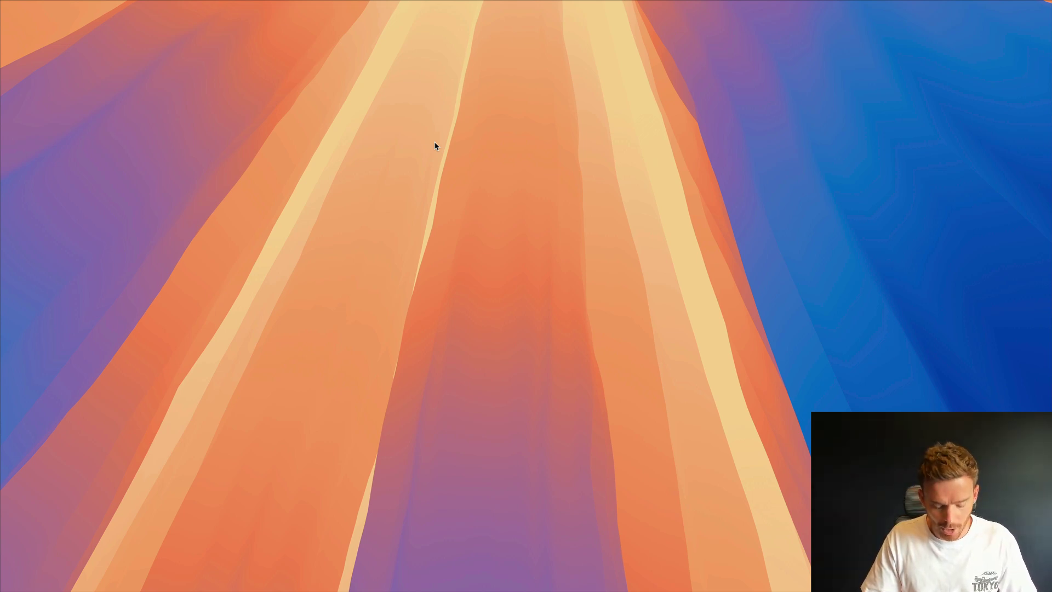
# - Join the Zoom meeting that is starting now from Raycast, then leave it
pyautogui.hotkey('alt', 'space')
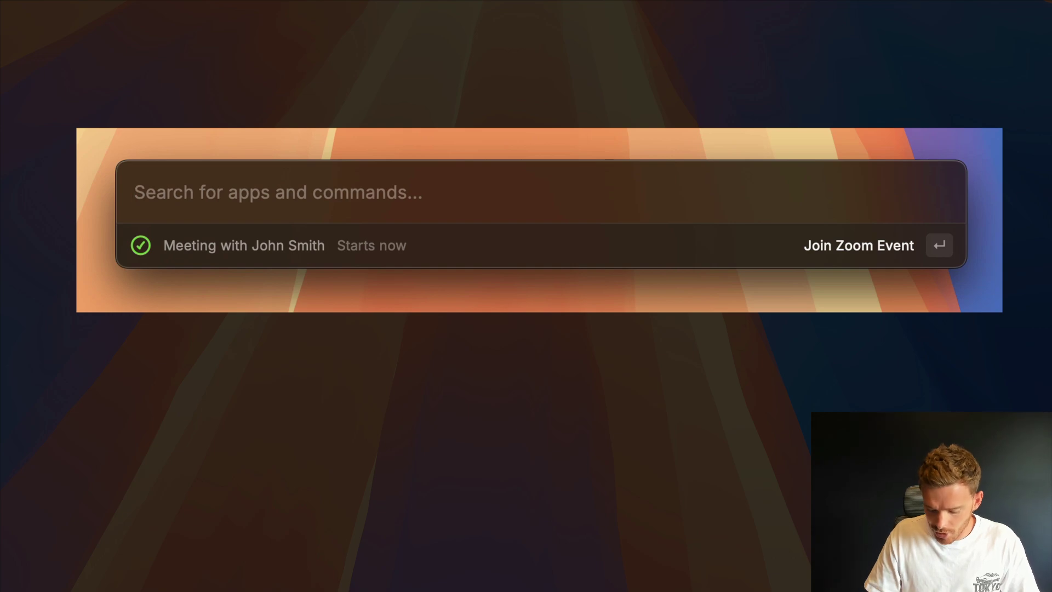
pyautogui.press('Return')
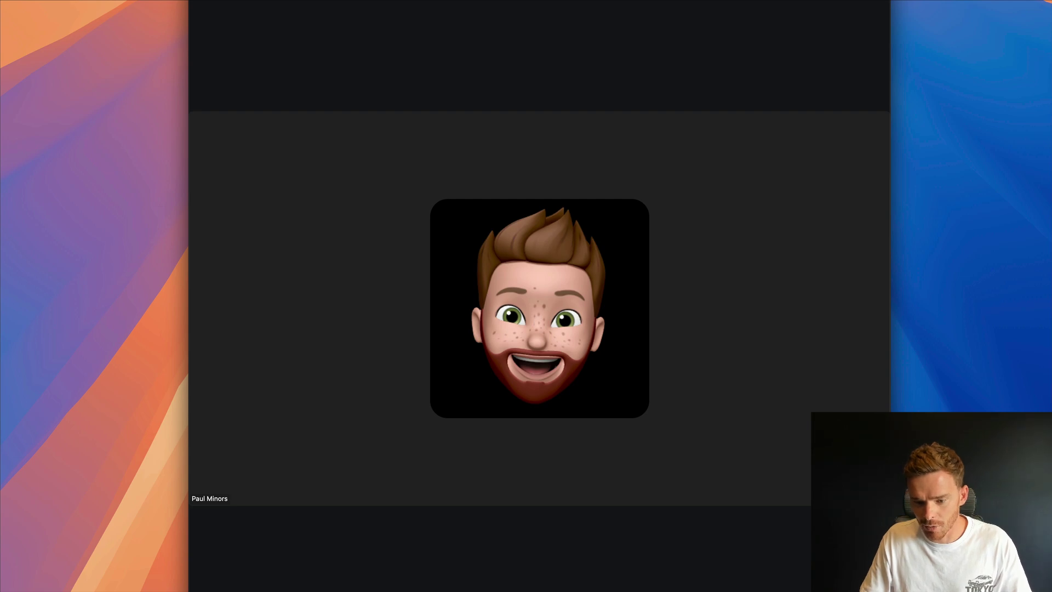
pyautogui.moveTo(705, 217); pyautogui.dragTo(710, 11)
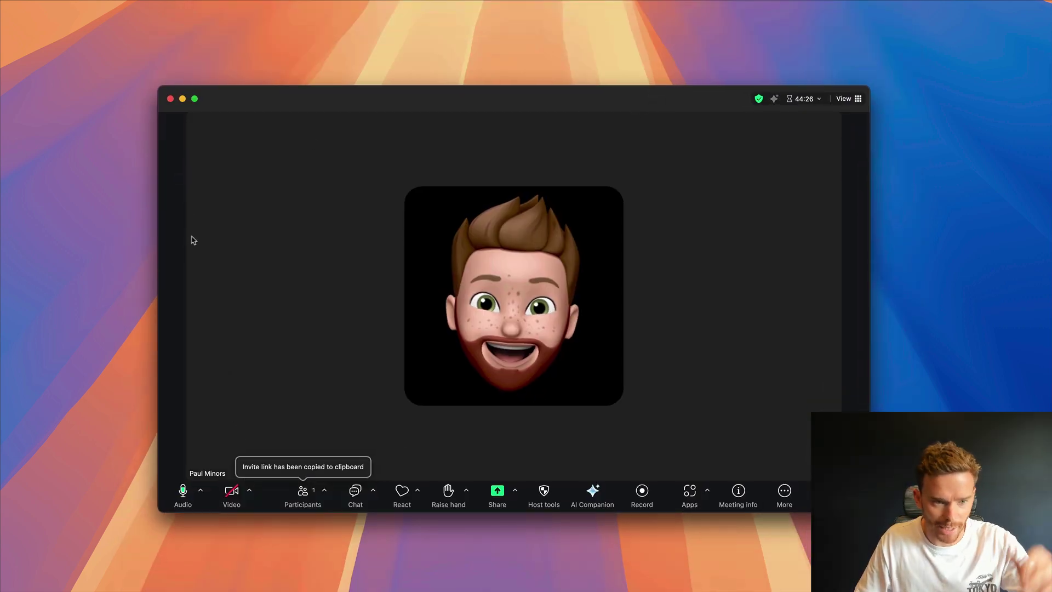
pyautogui.click(170, 98)
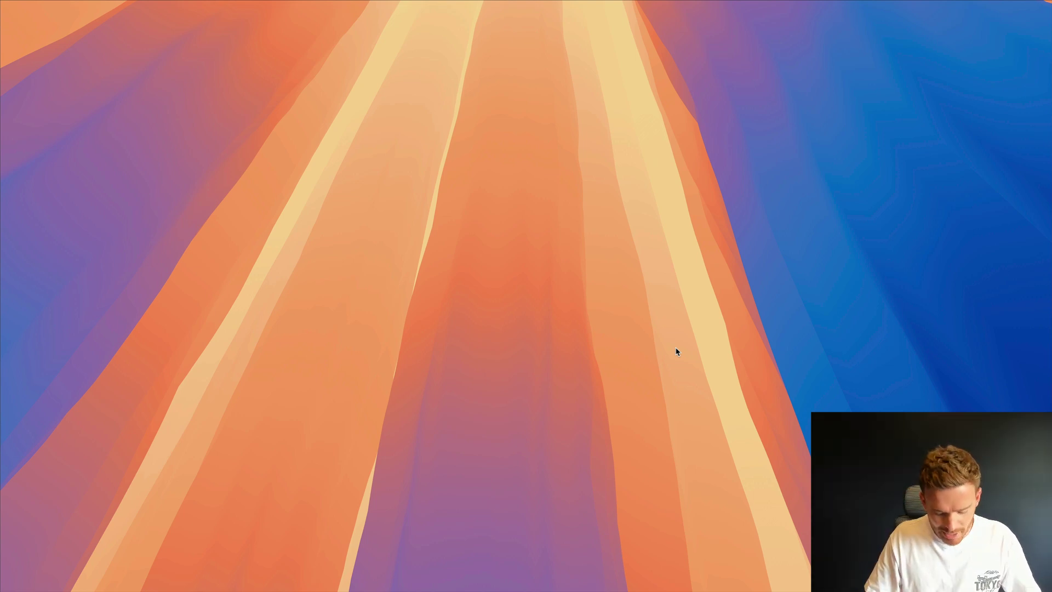
# - Open the Calendar extension's settings in Raycast and scroll through its options
pyautogui.hotkey('alt', 'space')
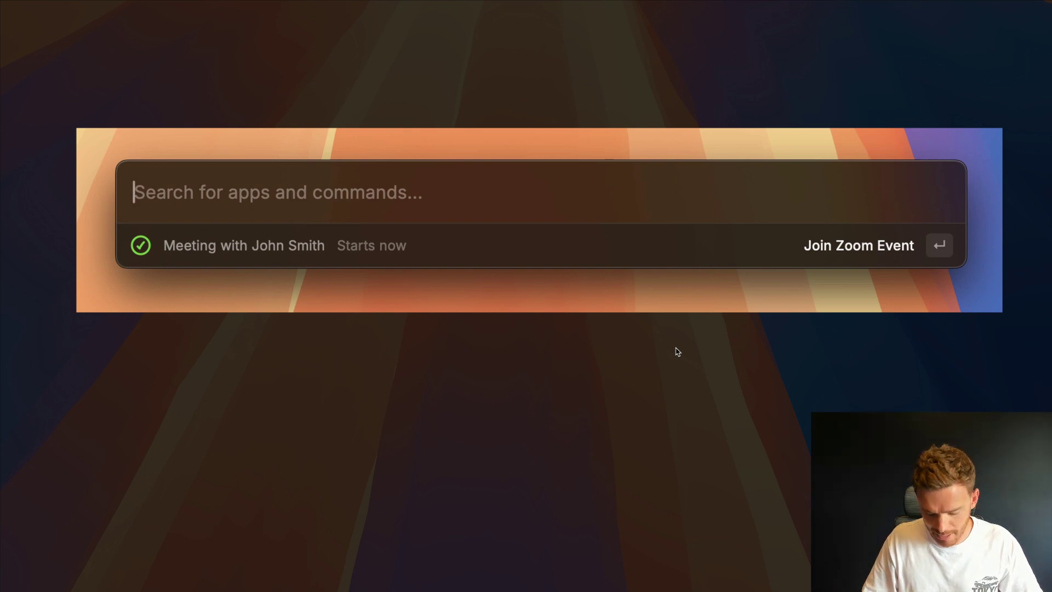
pyautogui.press('super+comma')
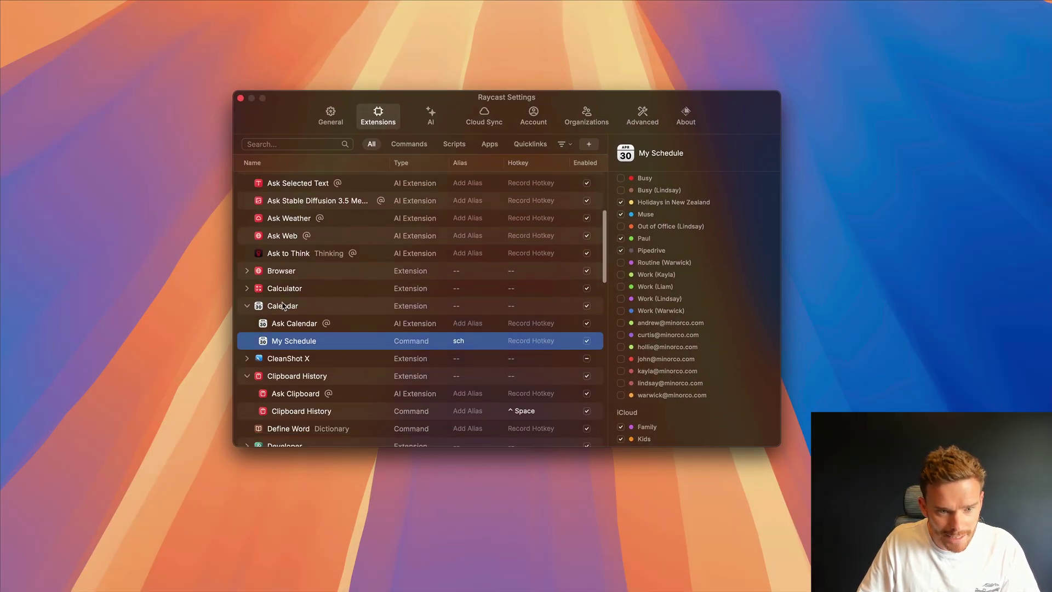
pyautogui.click(284, 305)
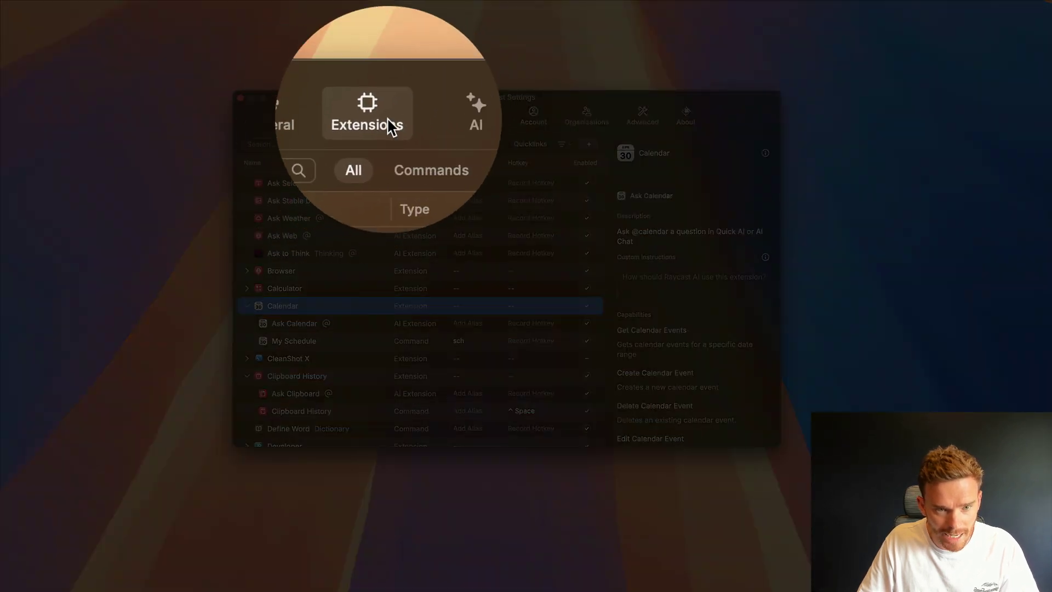
pyautogui.scroll(-2, 359, 335)
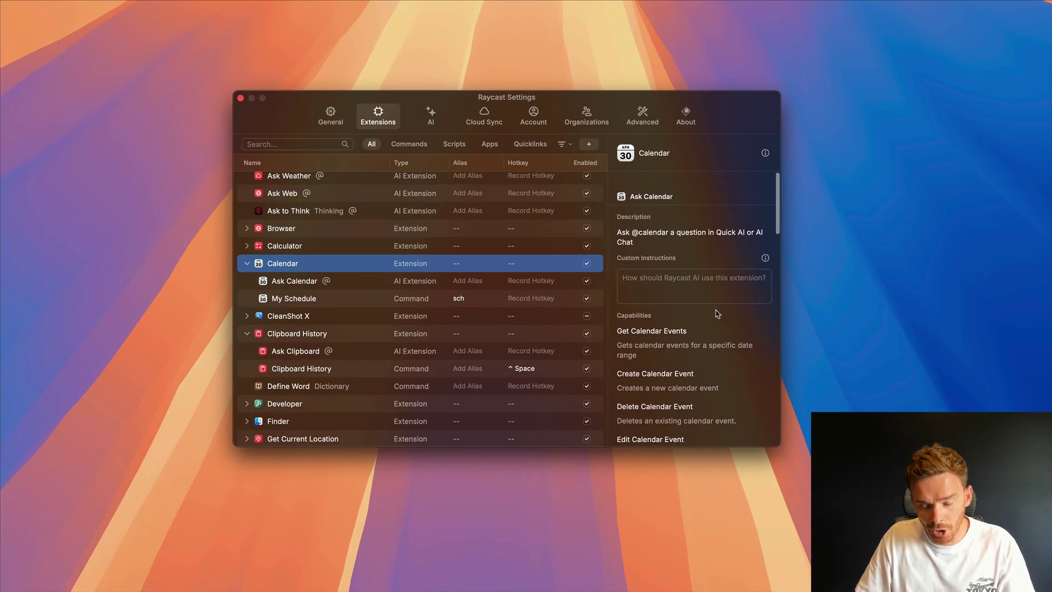
pyautogui.scroll(-1, 719, 314)
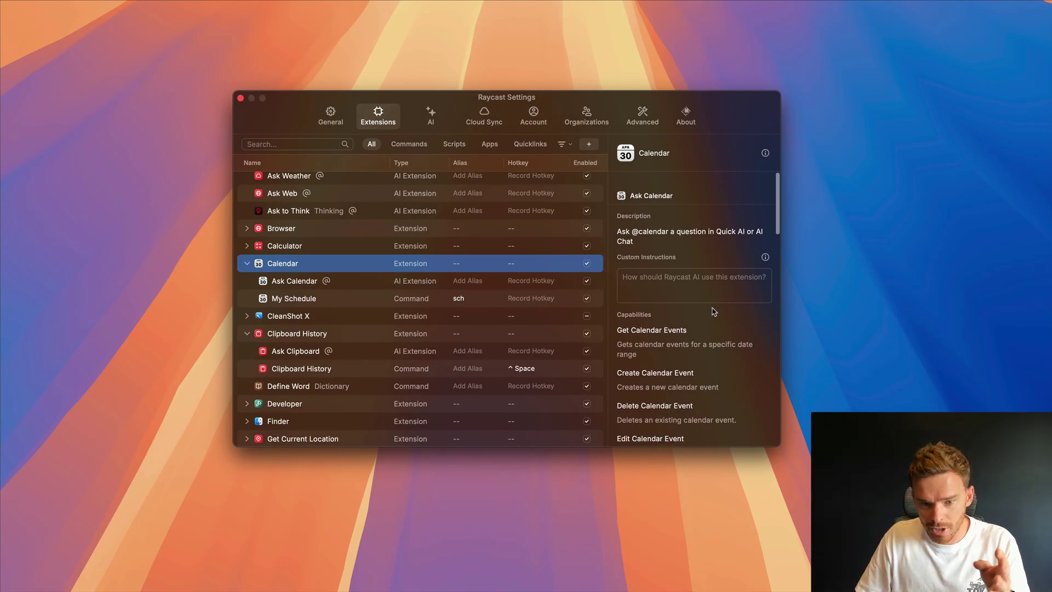
pyautogui.scroll(-10, 714, 312)
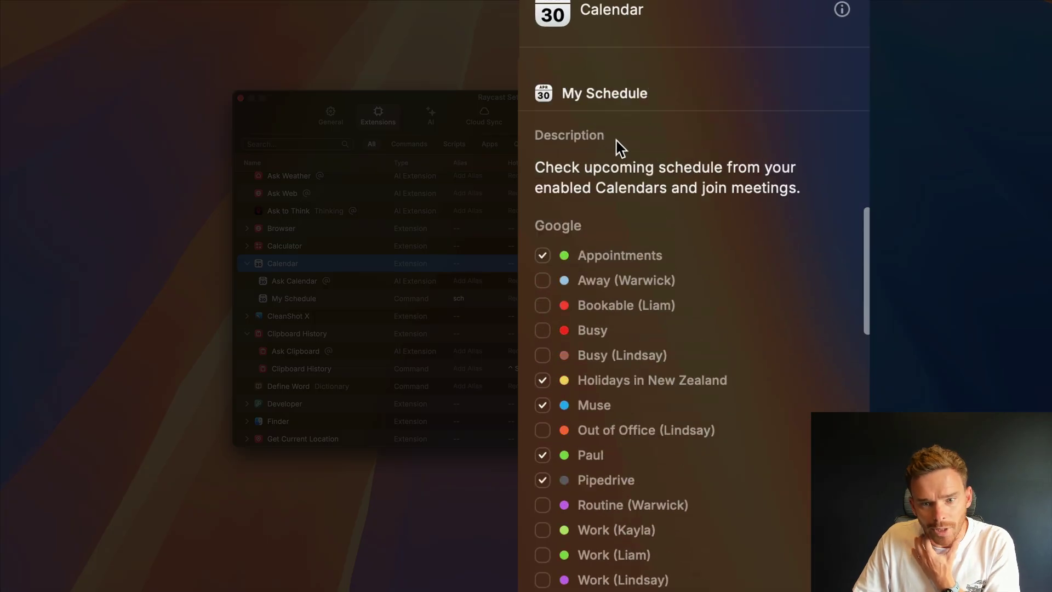
pyautogui.scroll(2, 619, 148)
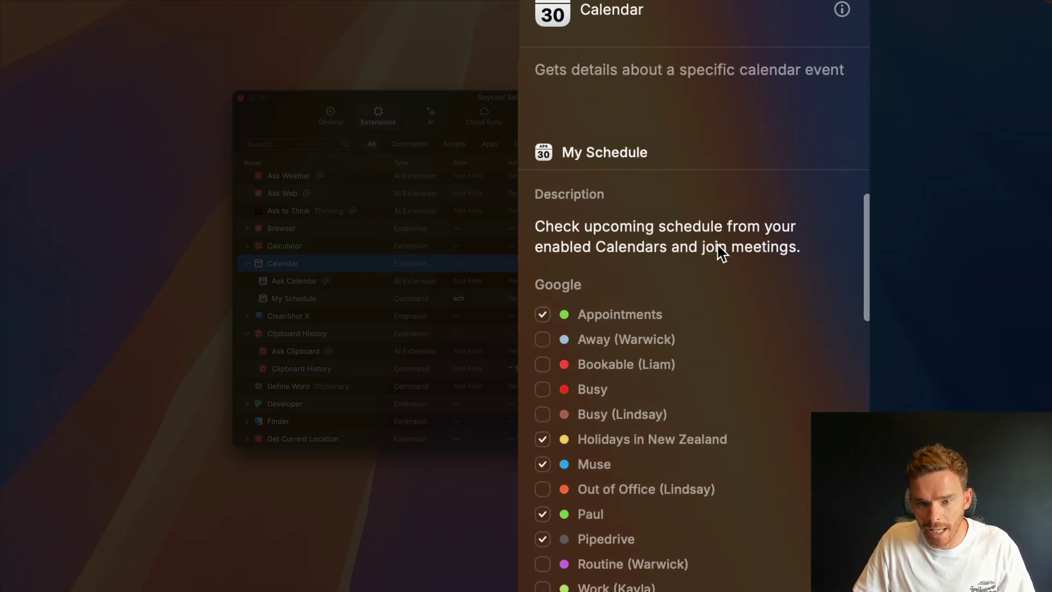
pyautogui.scroll(-3, 741, 296)
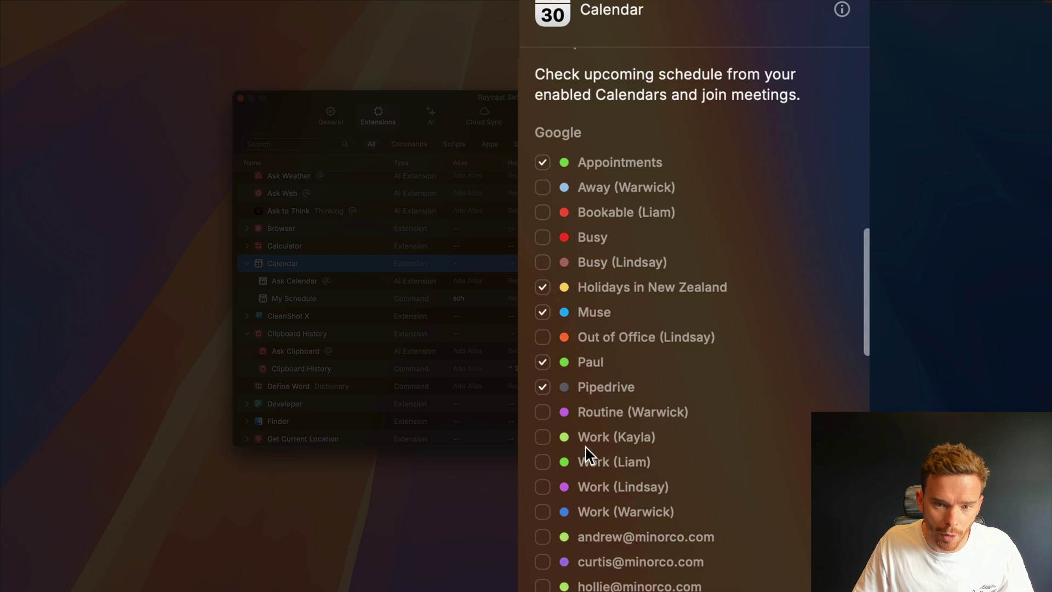
pyautogui.scroll(2, 627, 227)
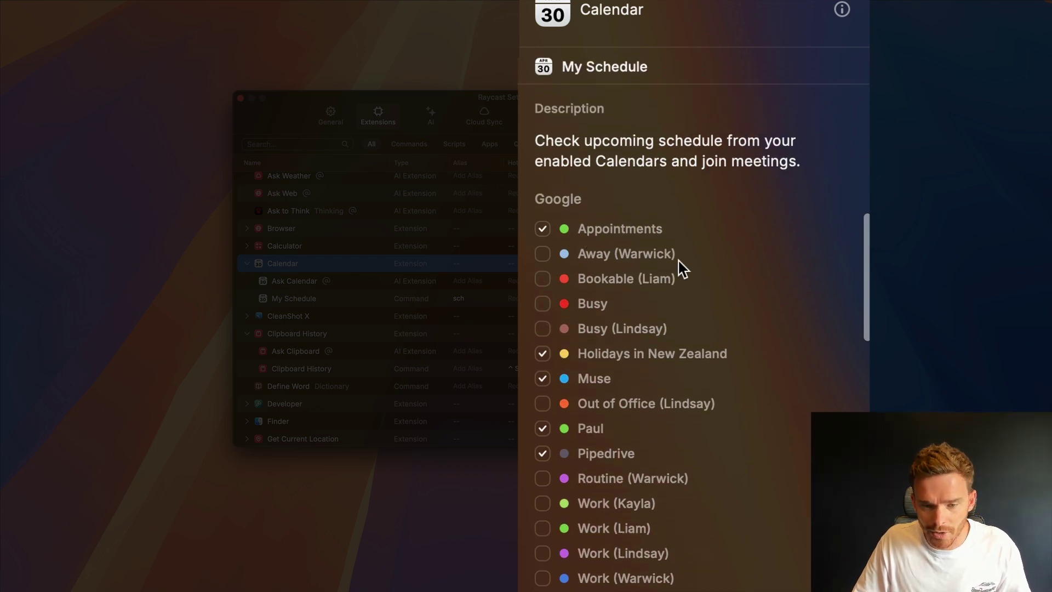
pyautogui.scroll(-15, 678, 363)
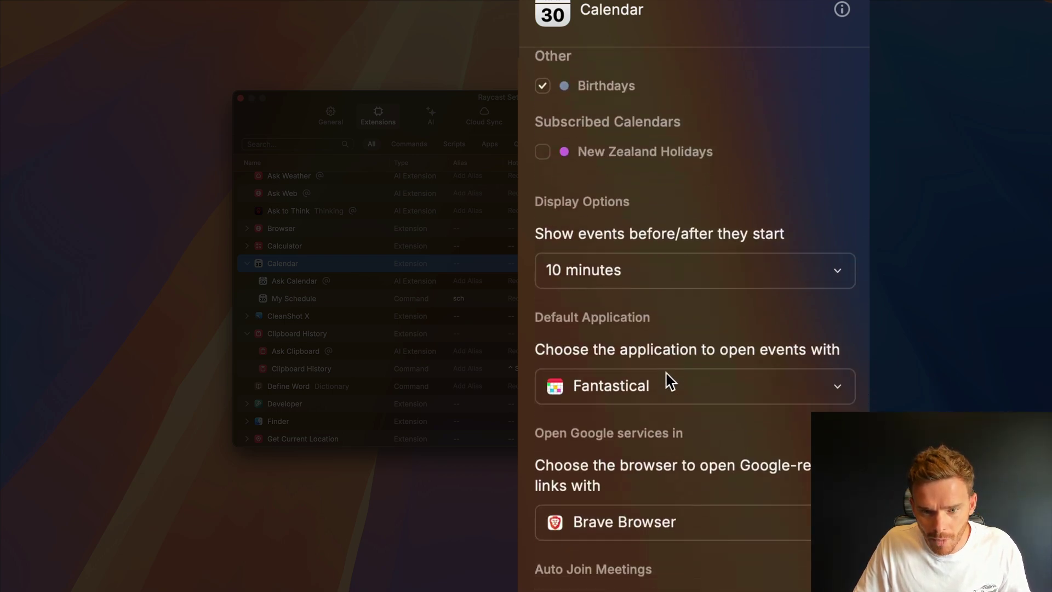
pyautogui.scroll(-3, 668, 380)
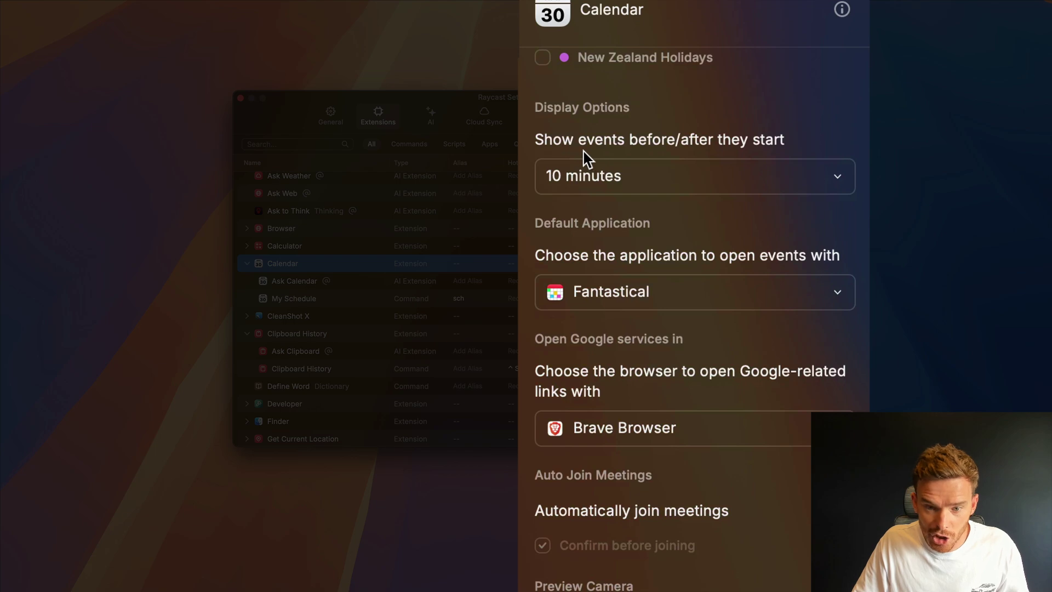
# - Keep events showing 10 minutes ahead and review the default events app choices
pyautogui.click(700, 177)
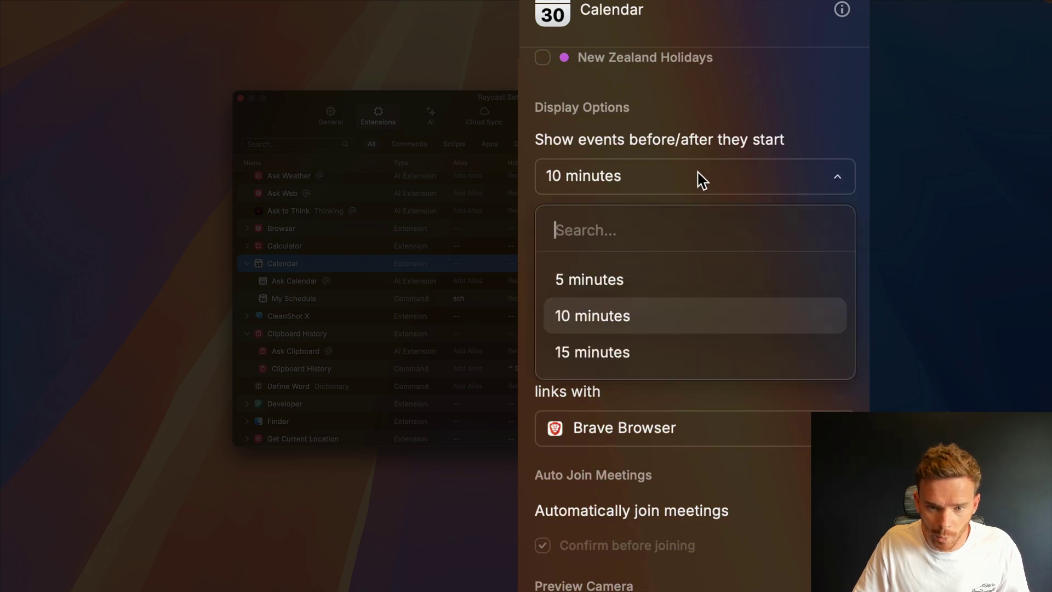
pyautogui.click(701, 178)
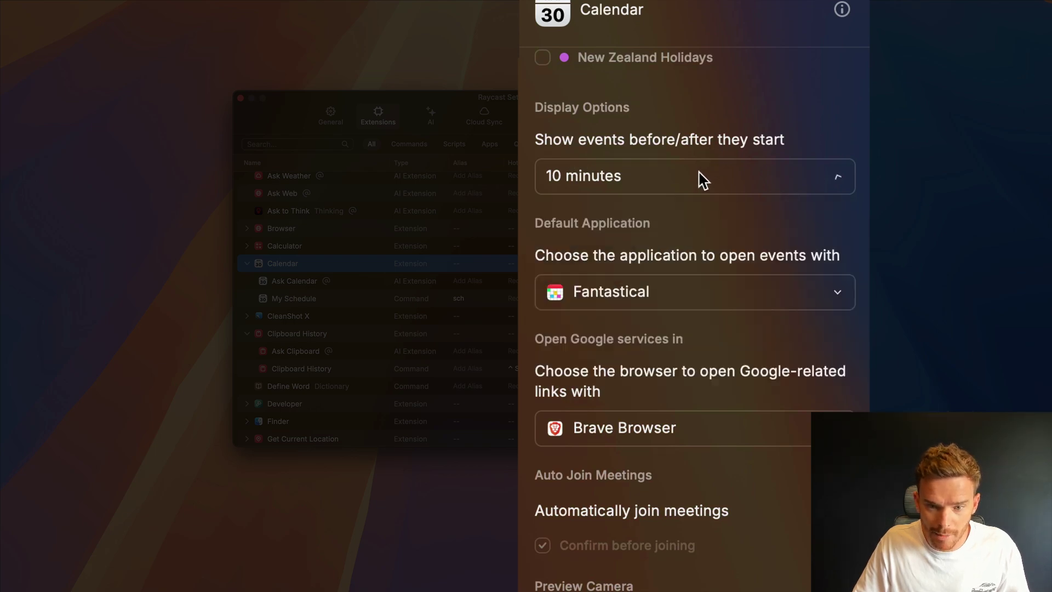
pyautogui.click(695, 290)
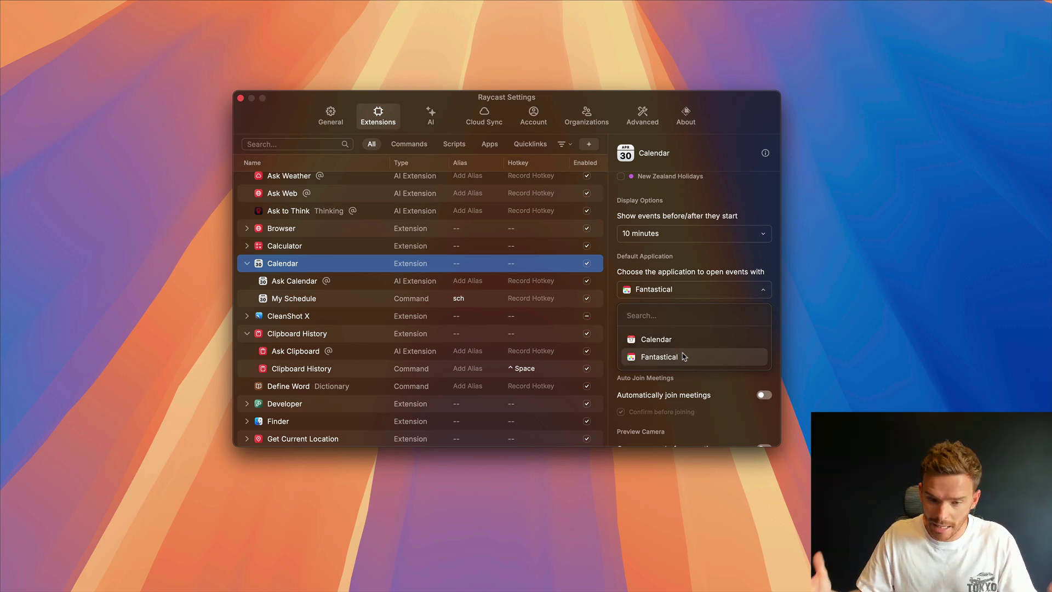
# - Keep Fantastical as the events app and turn on Automatically join meetings
pyautogui.click(753, 279)
pyautogui.scroll(-5, 739, 317)
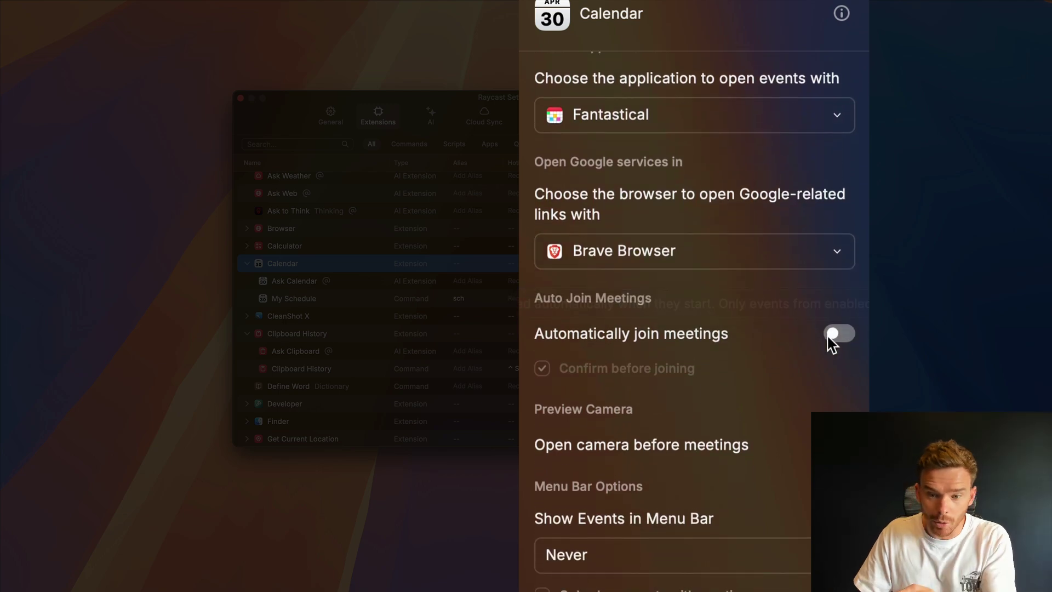
pyautogui.click(828, 337)
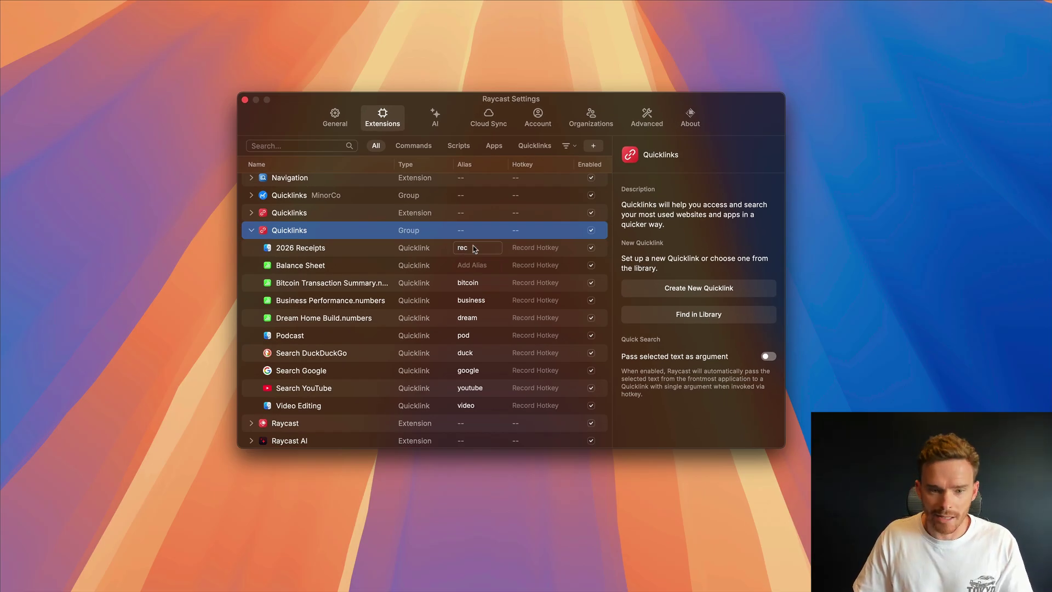
# - Close Settings and open the 2026 Receipts folder through the rec quicklink
pyautogui.click(245, 99)
pyautogui.press('super+space')
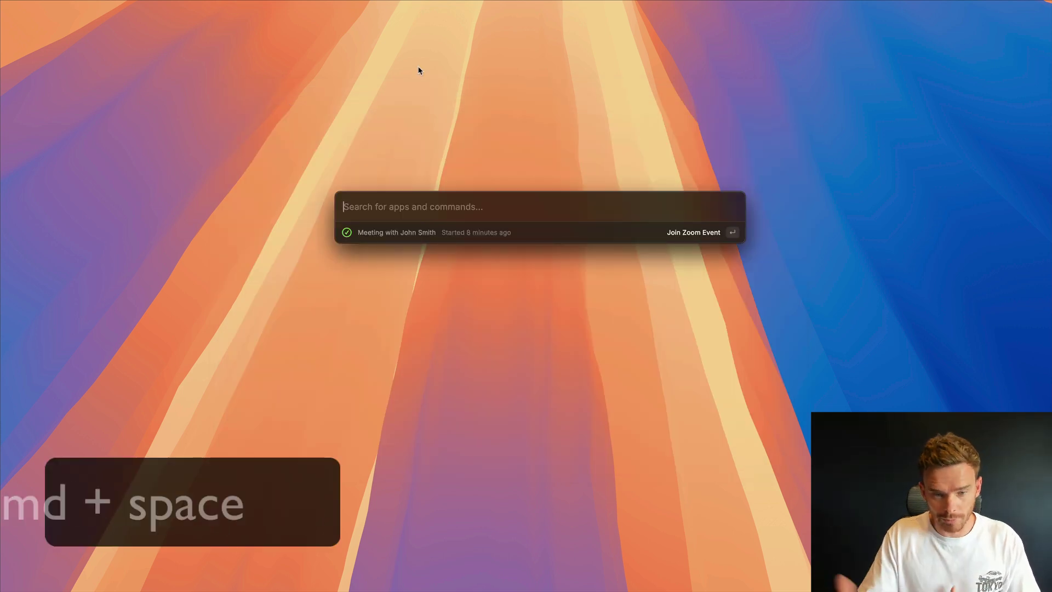
pyautogui.write('rec')
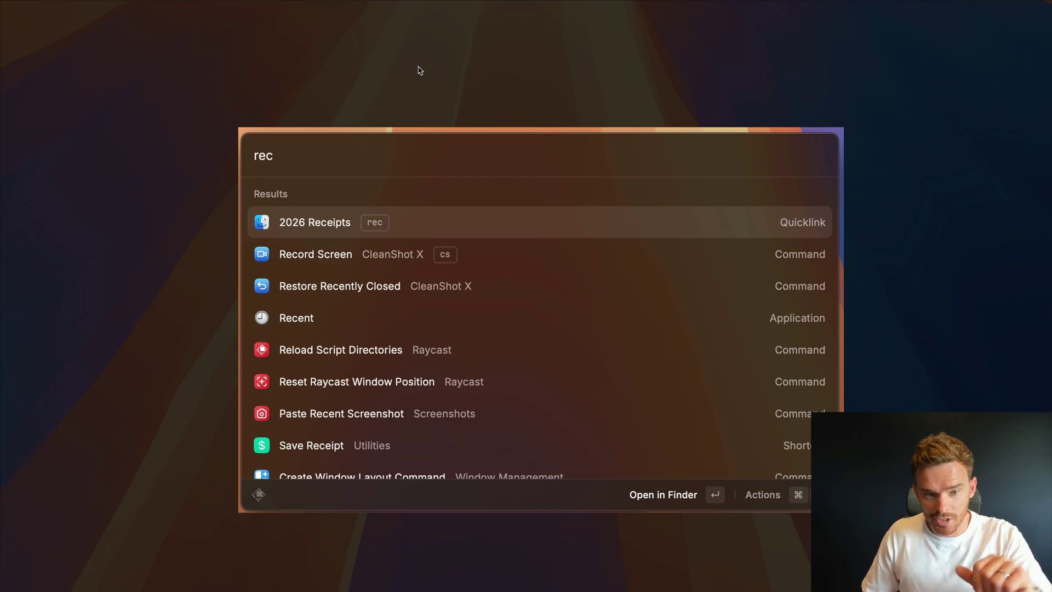
pyautogui.press('Return')
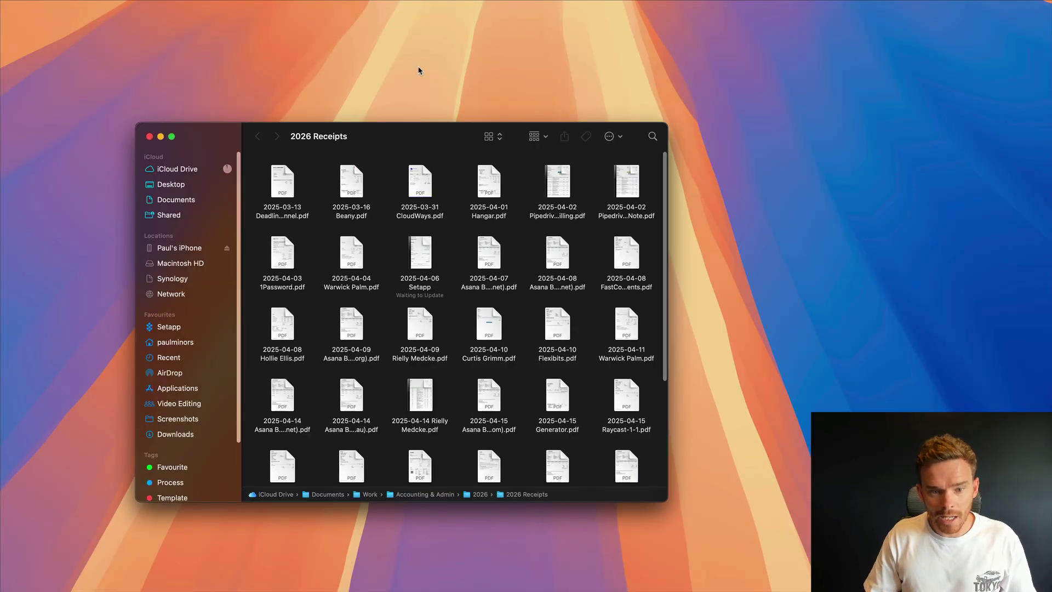
pyautogui.press('fn+ctrl+c')
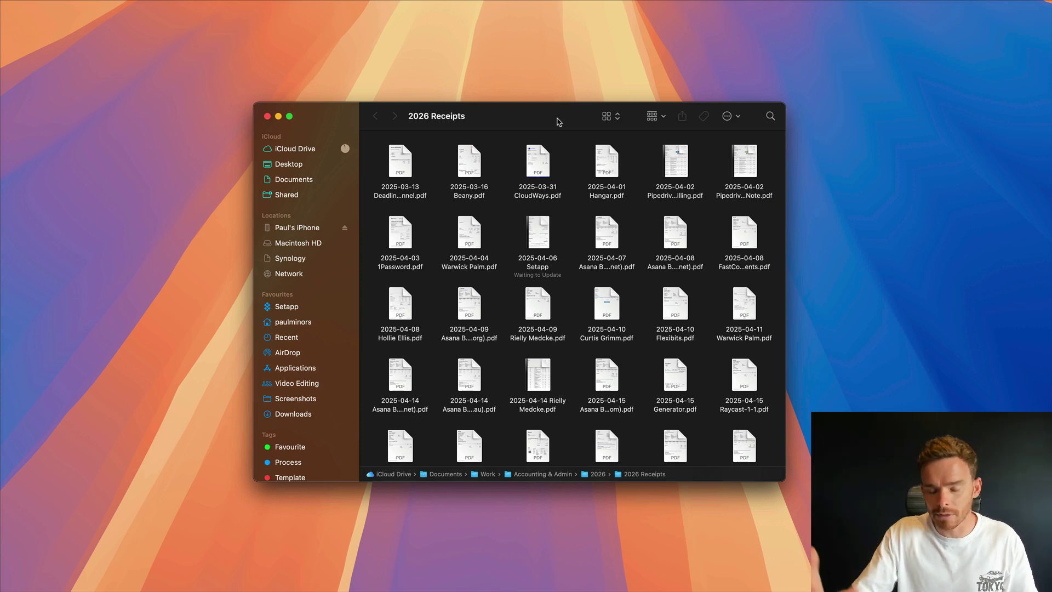
pyautogui.press('super+w')
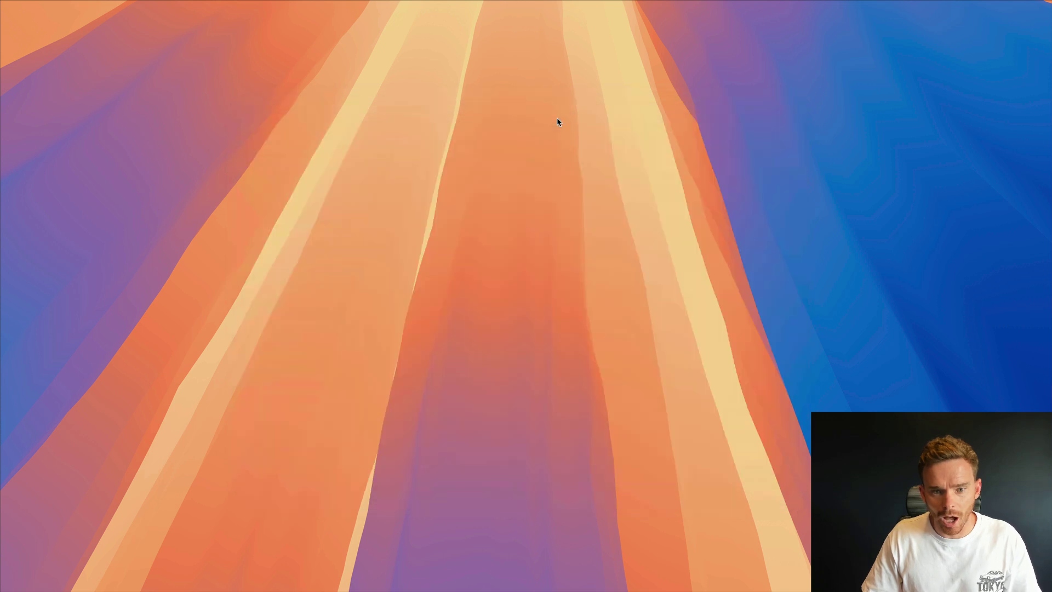
# - Compare a Search Files lookup for '2026 receipts' with reopening the folder via rec
pyautogui.hotkey('alt', 'space')
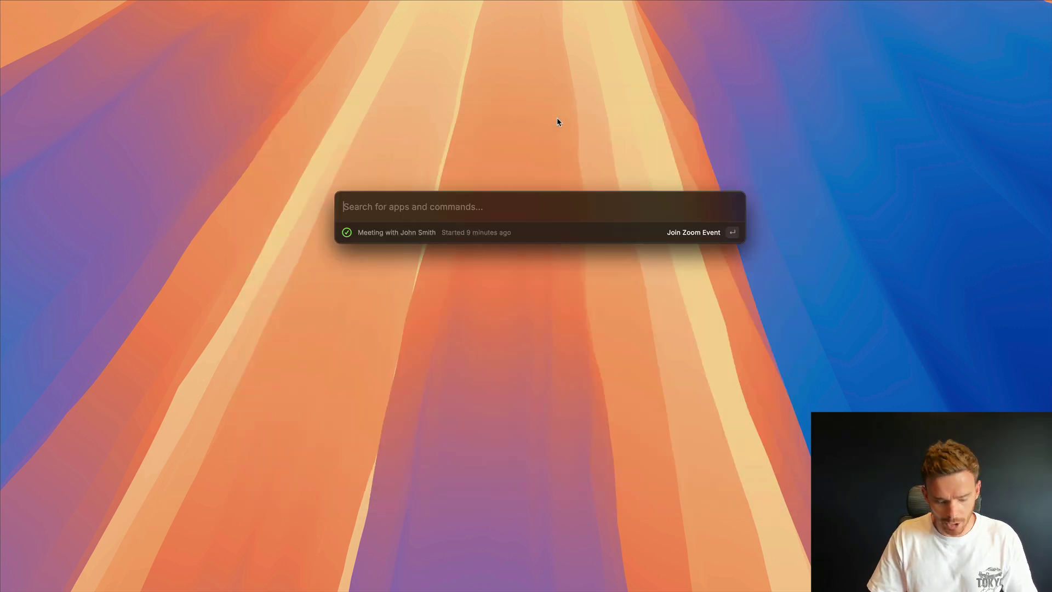
pyautogui.write('2026 receipts')
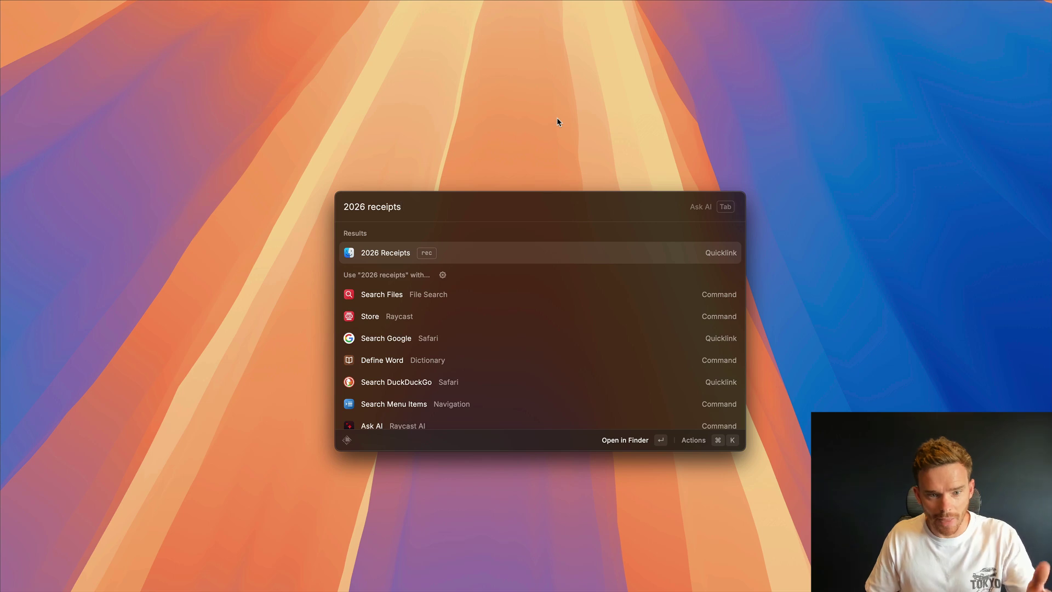
pyautogui.press('Down')
pyautogui.press('Return')
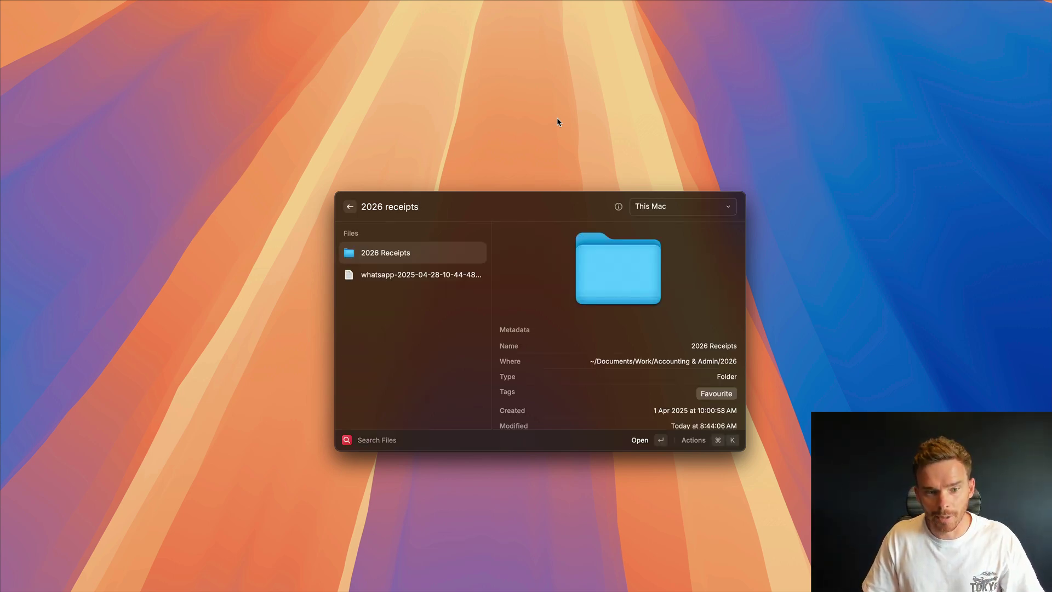
pyautogui.press('Escape')
pyautogui.press('Escape')
pyautogui.write('rec')
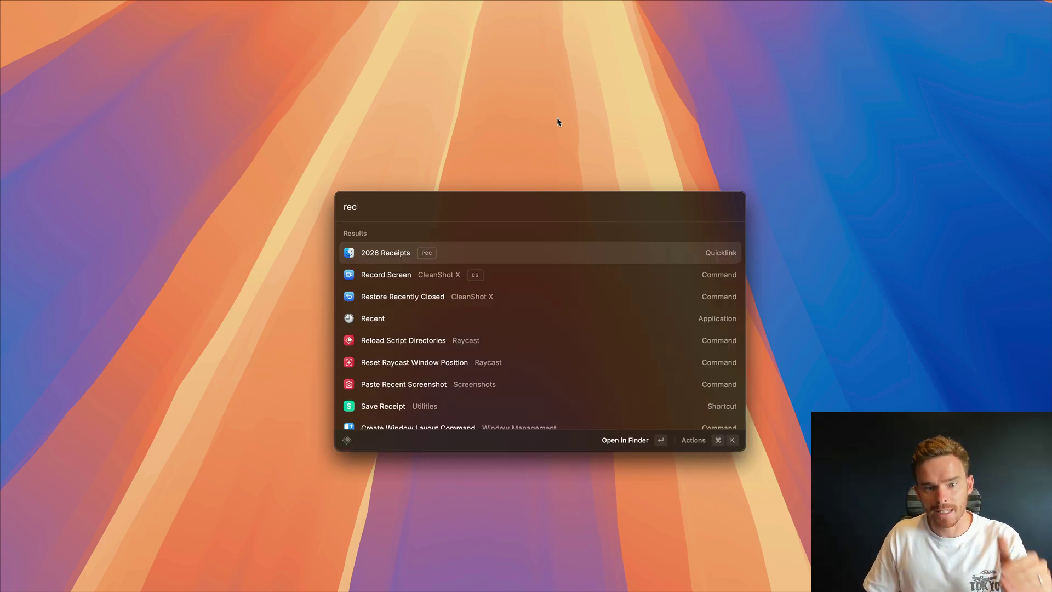
pyautogui.press('Return')
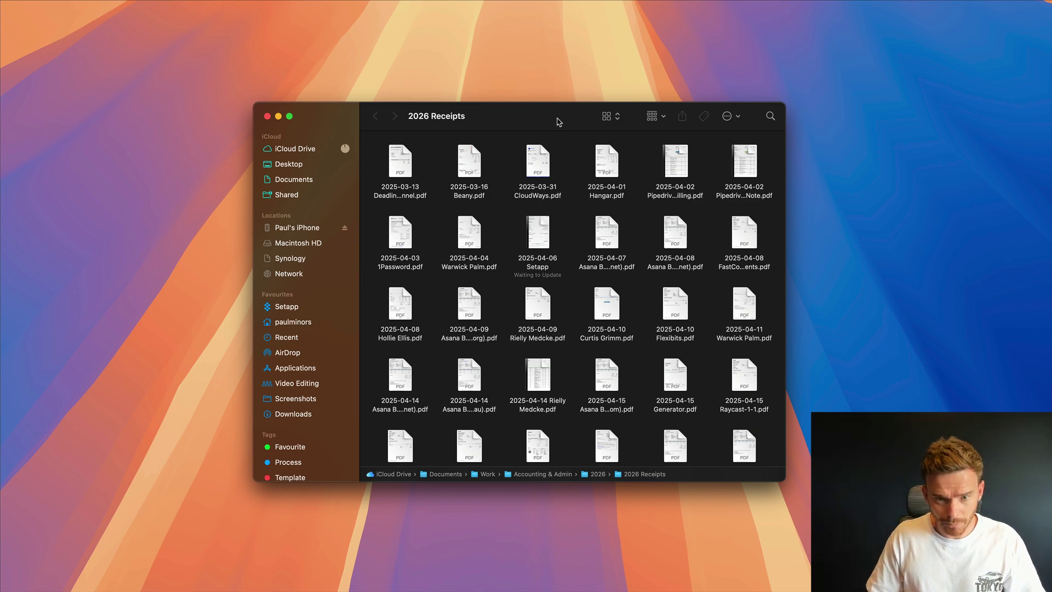
pyautogui.press('super+w')
pyautogui.press('super+space')
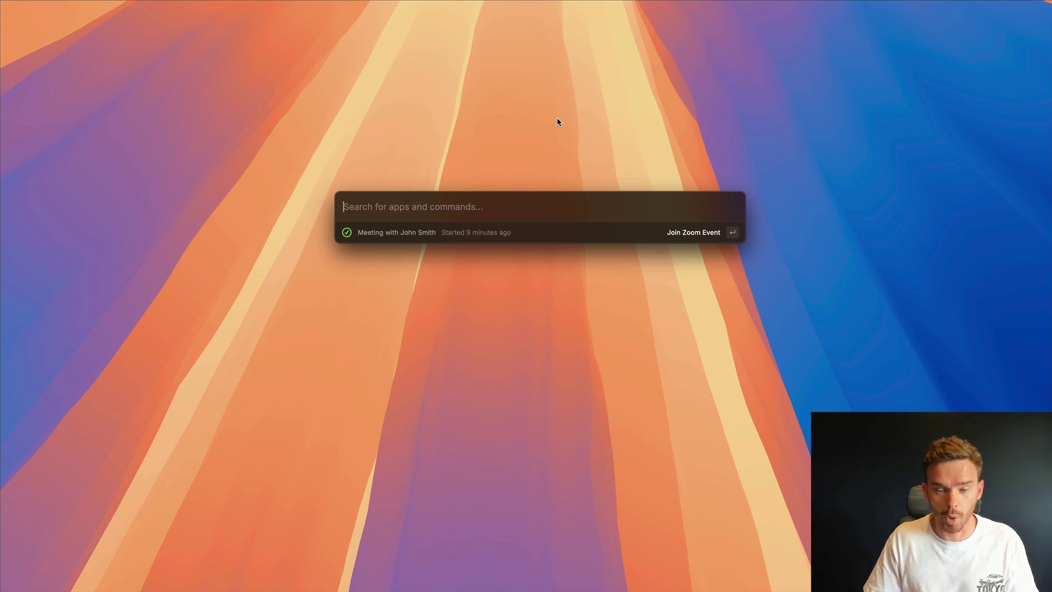
# - Search files for 'minorco logo', jump into MinorCo Branding, and preview MinorCo Square
pyautogui.write('minorco')
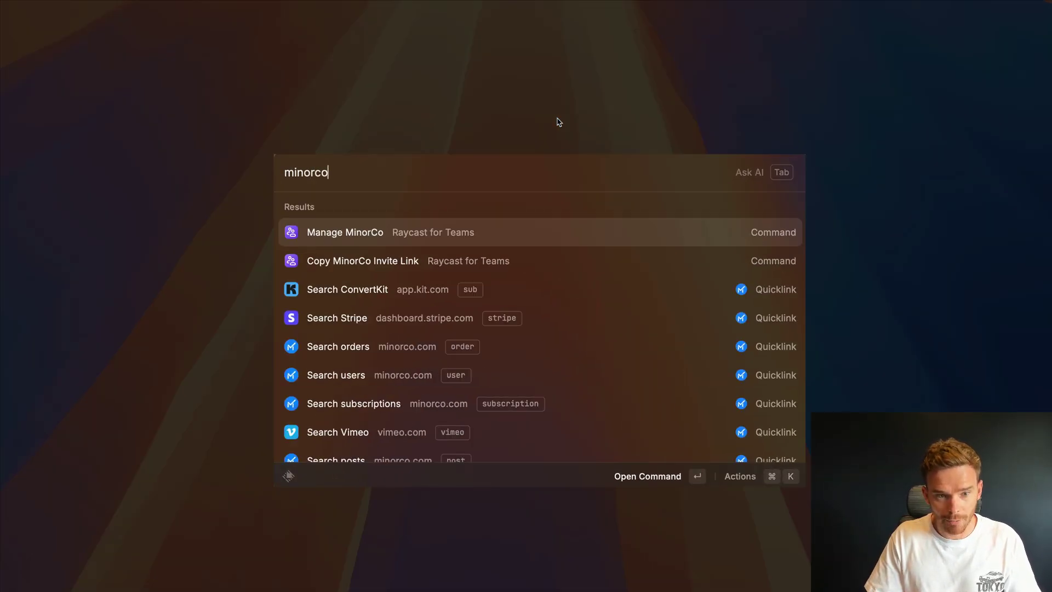
pyautogui.write(' logo')
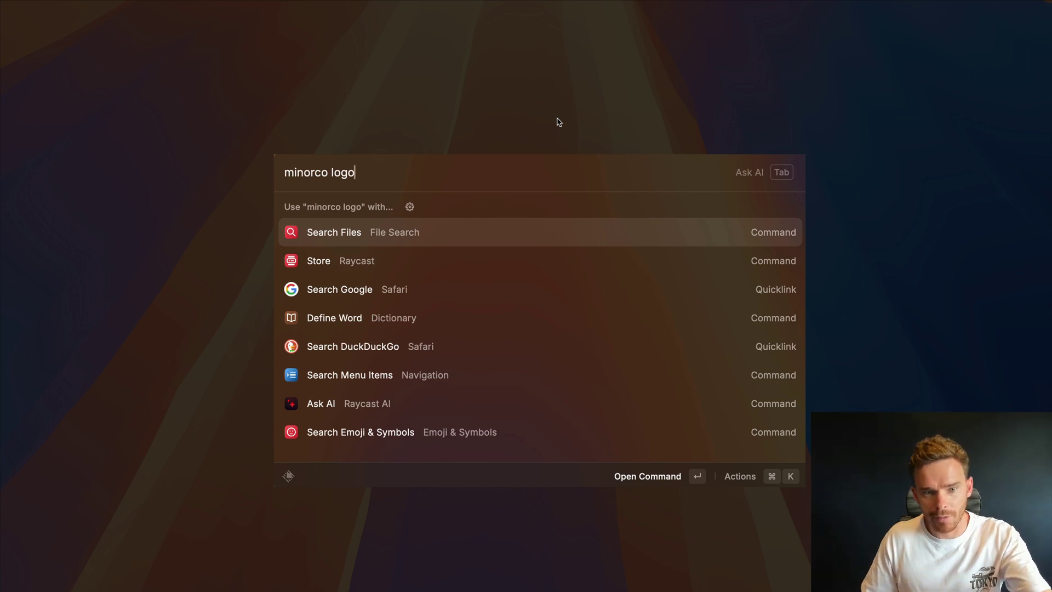
pyautogui.press('Return')
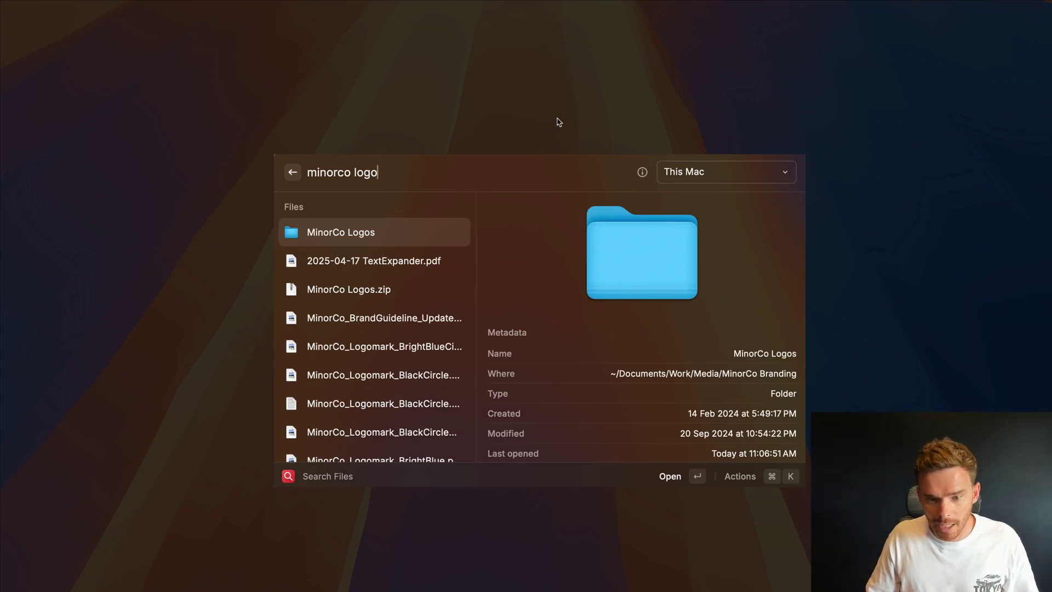
pyautogui.click(749, 480)
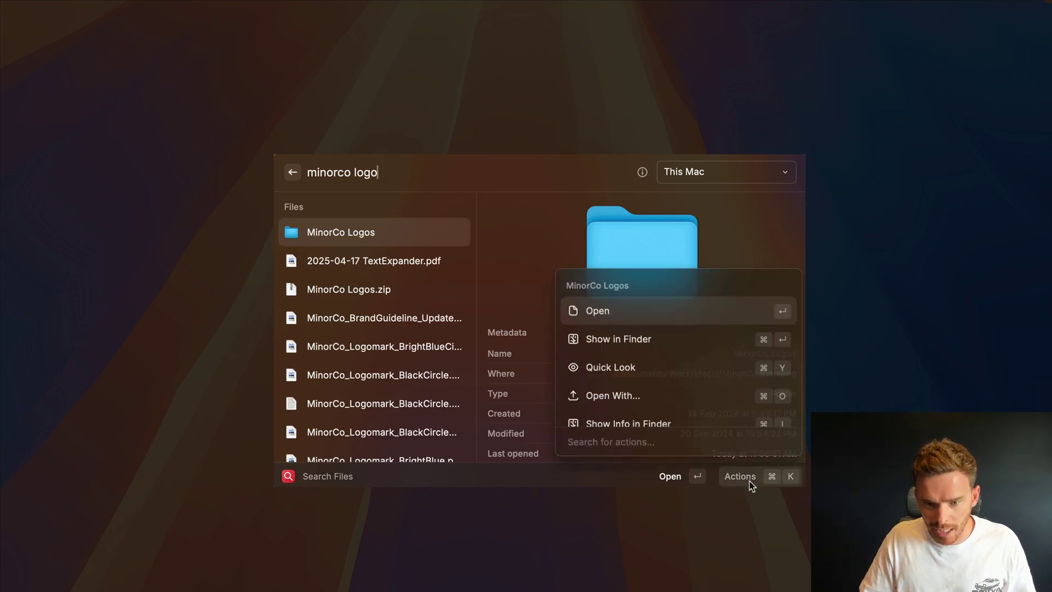
pyautogui.scroll(-3, 684, 392)
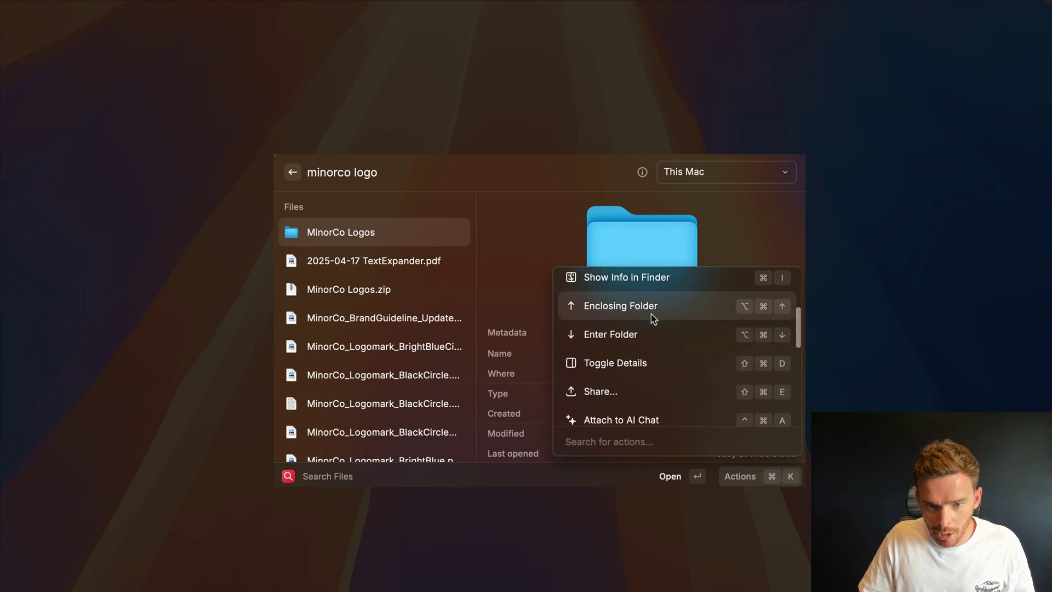
pyautogui.click(652, 311)
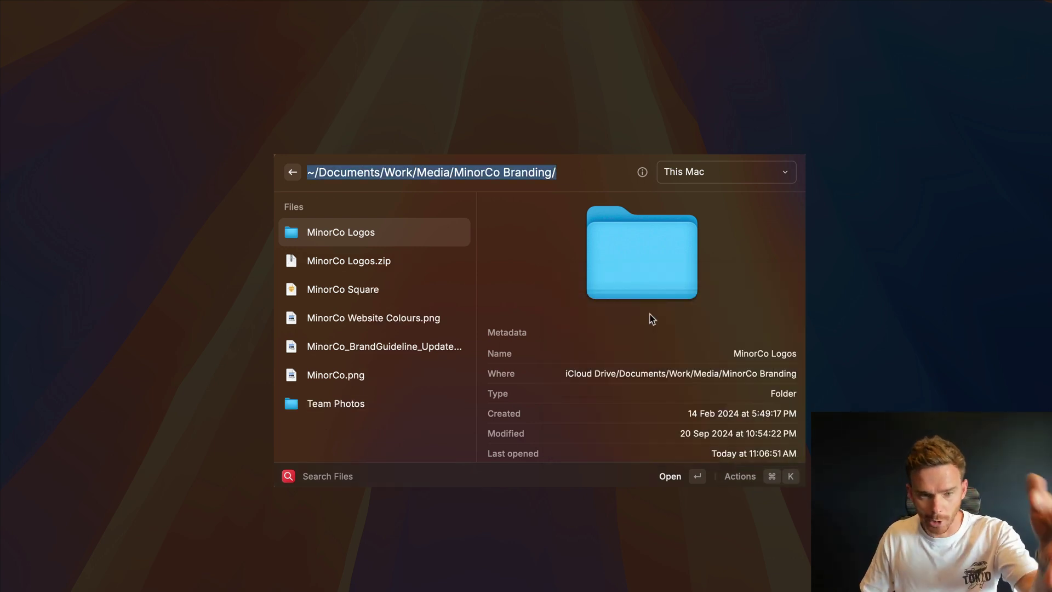
pyautogui.press('Down')
pyautogui.press('Down')
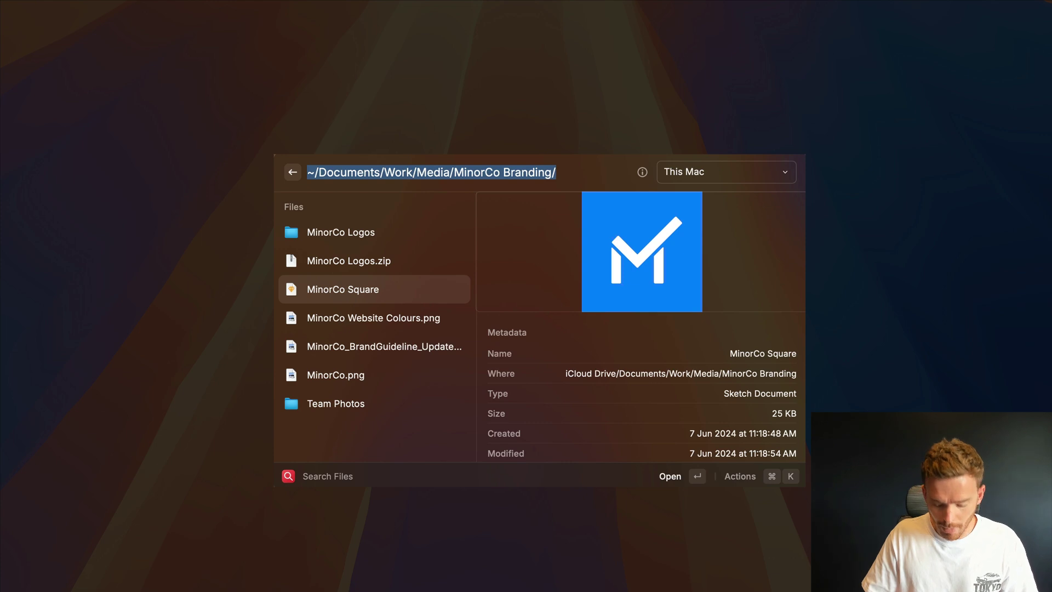
# - Create a MinorCo Square quicklink that opens the file in Sketch (Default)
pyautogui.press('super+k')
pyautogui.press('Down')
pyautogui.press('Down')
pyautogui.press('Down')
pyautogui.press('Down')
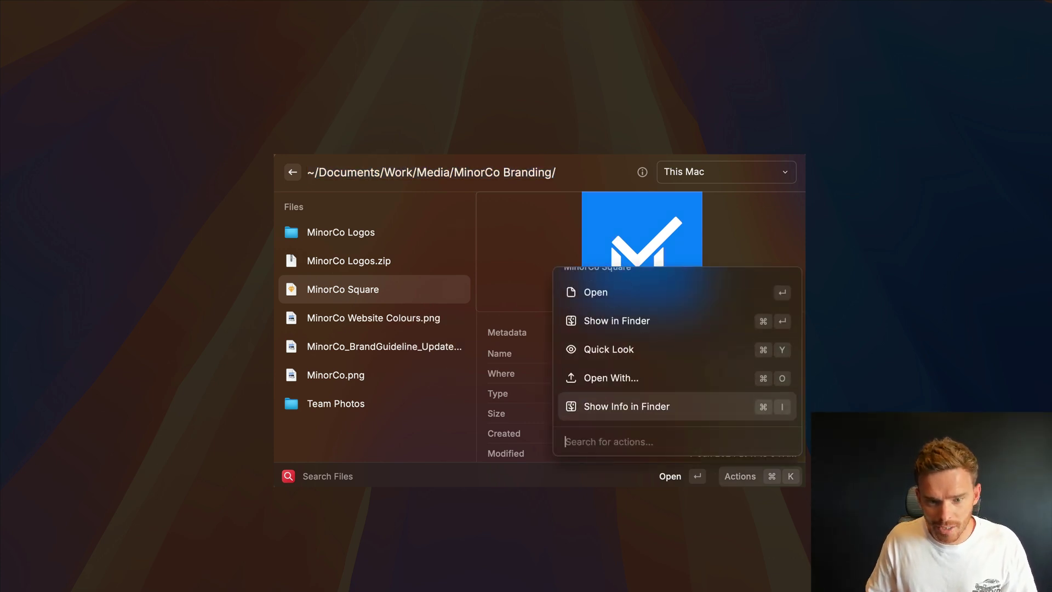
pyautogui.press('Down')
pyautogui.press('Down')
pyautogui.press('Up')
pyautogui.press('Down')
pyautogui.press('Down')
pyautogui.press('Down')
pyautogui.press('Down')
pyautogui.press('Down')
pyautogui.press('Down')
pyautogui.press('Down')
pyautogui.press('Down')
pyautogui.press('Down')
pyautogui.press('Down')
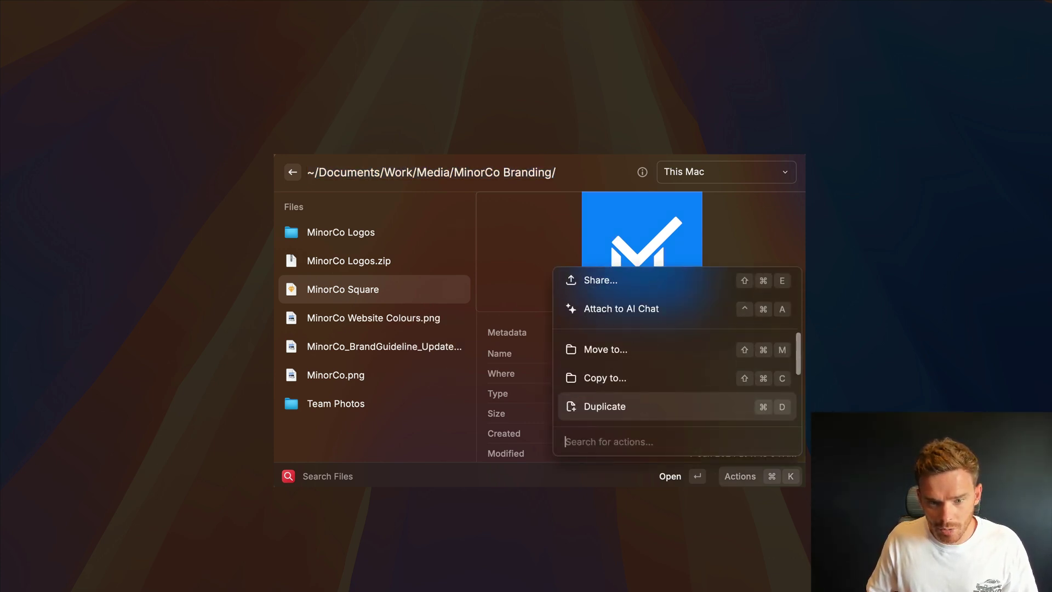
pyautogui.press('Up')
pyautogui.press('Up')
pyautogui.press('Up')
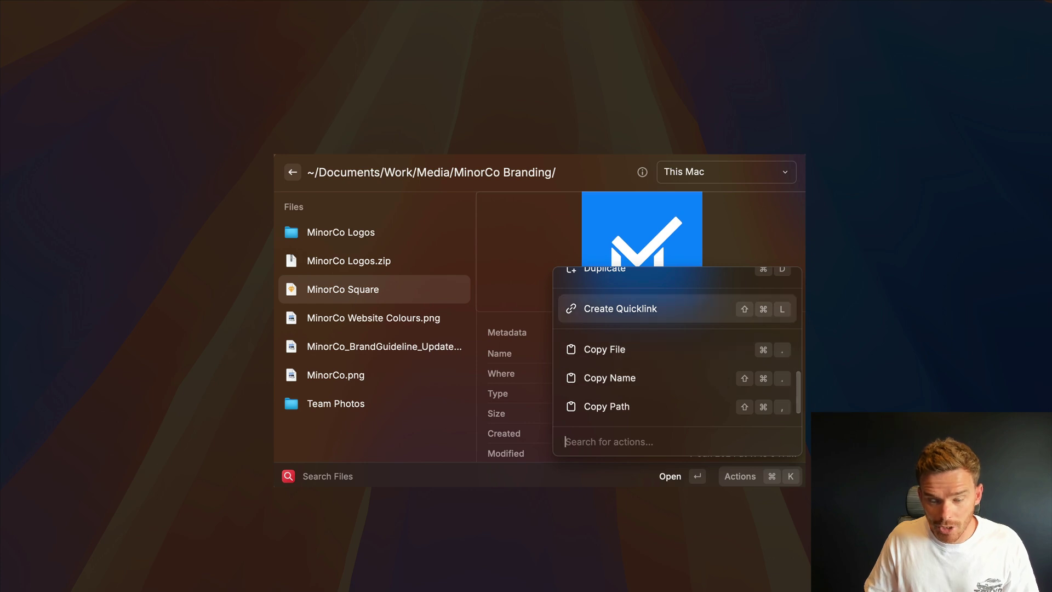
pyautogui.press('Return')
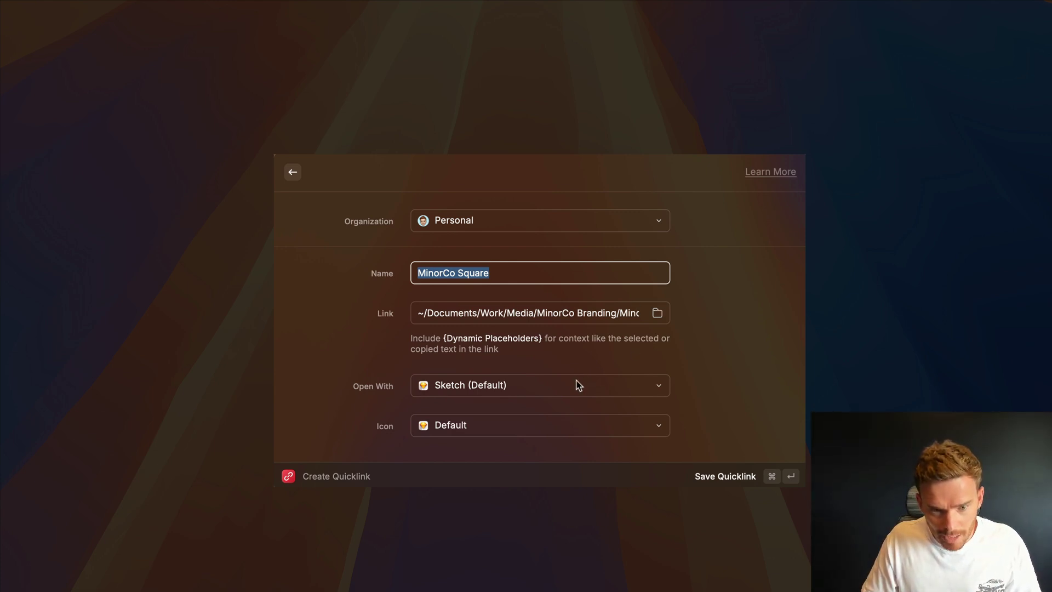
pyautogui.click(760, 473)
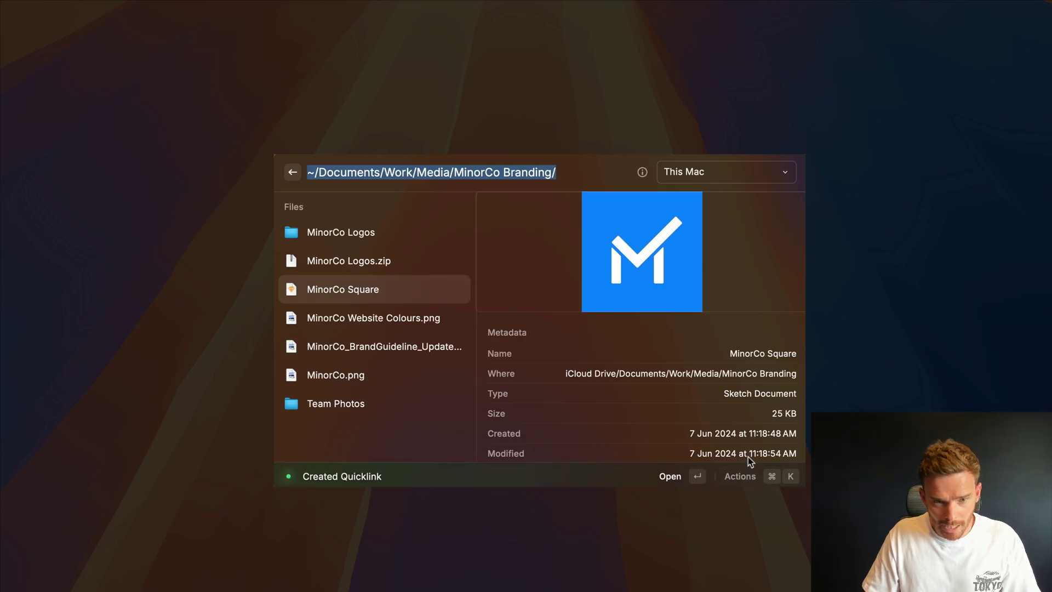
pyautogui.press('Escape')
pyautogui.press('Escape')
pyautogui.press('Escape')
pyautogui.hotkey('alt', 'space')
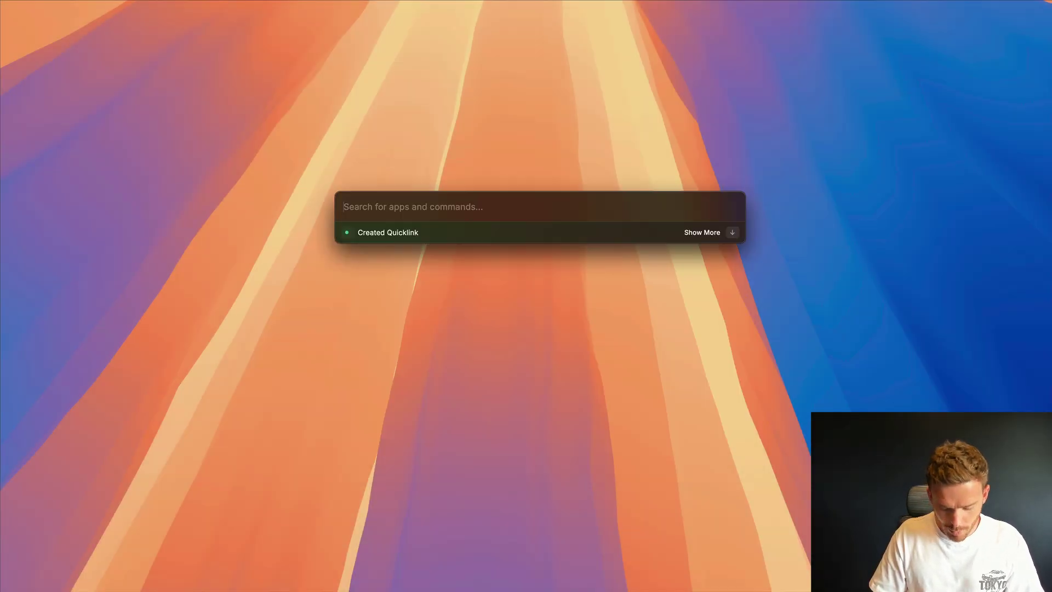
# - Give the MinorCo Square quicklink the alias 'logo' in the Quicklinks settings
pyautogui.press('super+shift+comma')
pyautogui.scroll(-15, 418, 241)
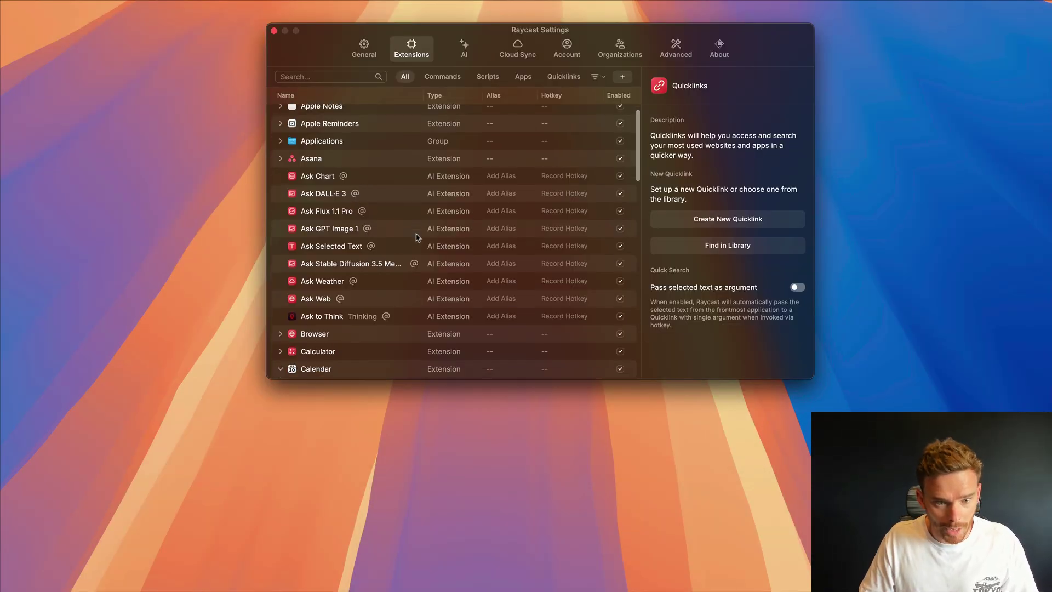
pyautogui.scroll(-3, 418, 245)
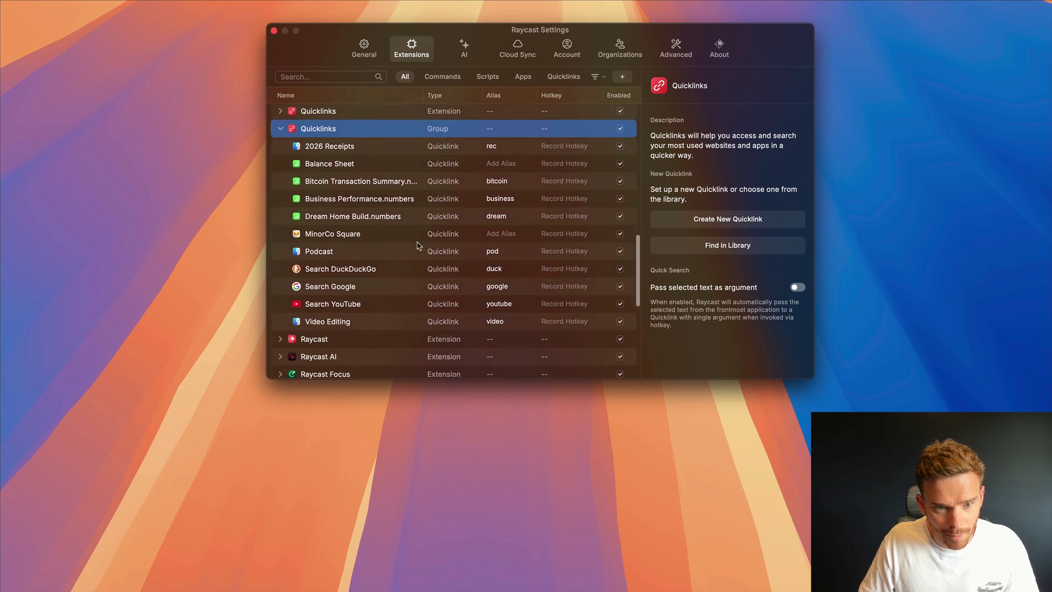
pyautogui.scroll(2, 416, 245)
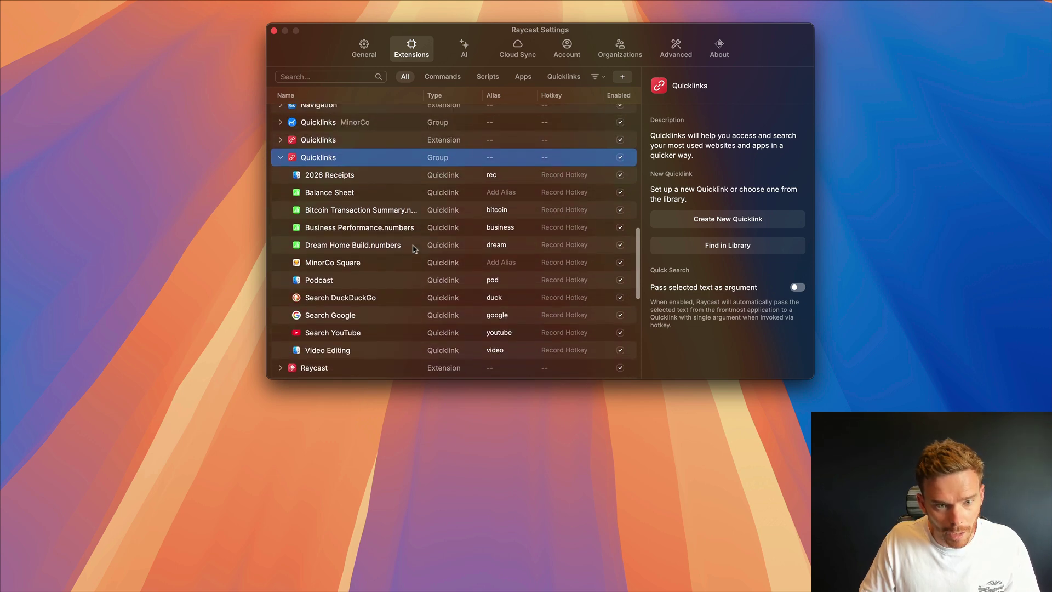
pyautogui.click(353, 262)
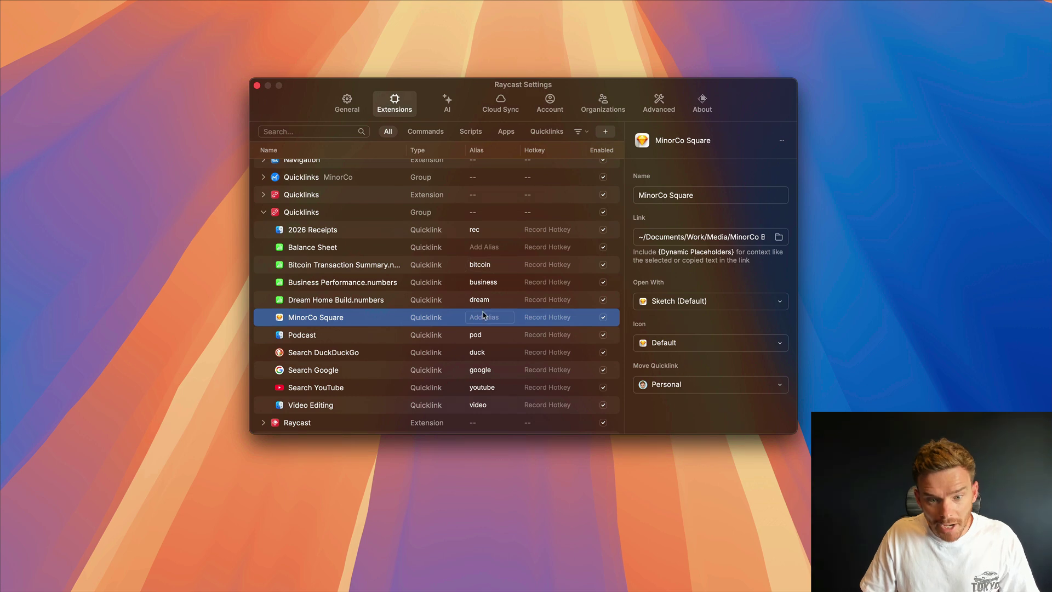
pyautogui.click(495, 276)
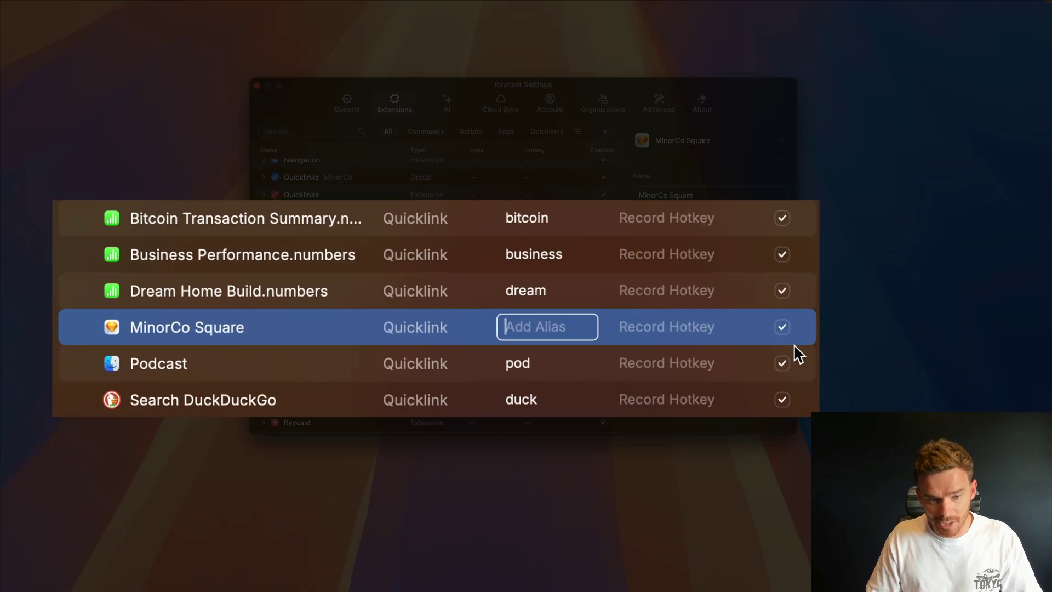
pyautogui.write('logo')
pyautogui.press('Return')
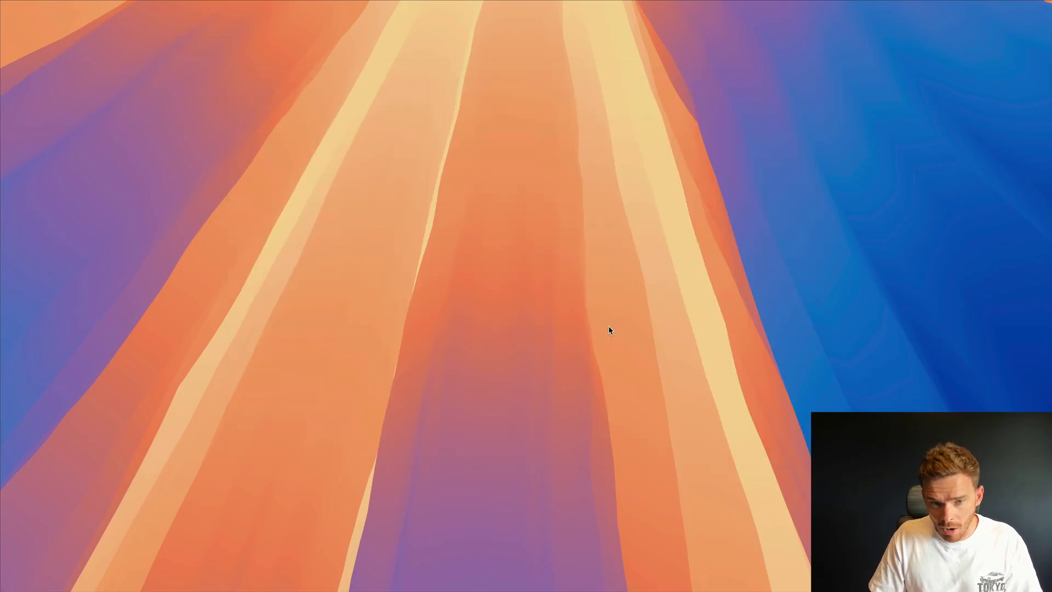
# - Open the MinorCo Square design in Sketch using the 'logo' alias
pyautogui.hotkey('alt', 'space')
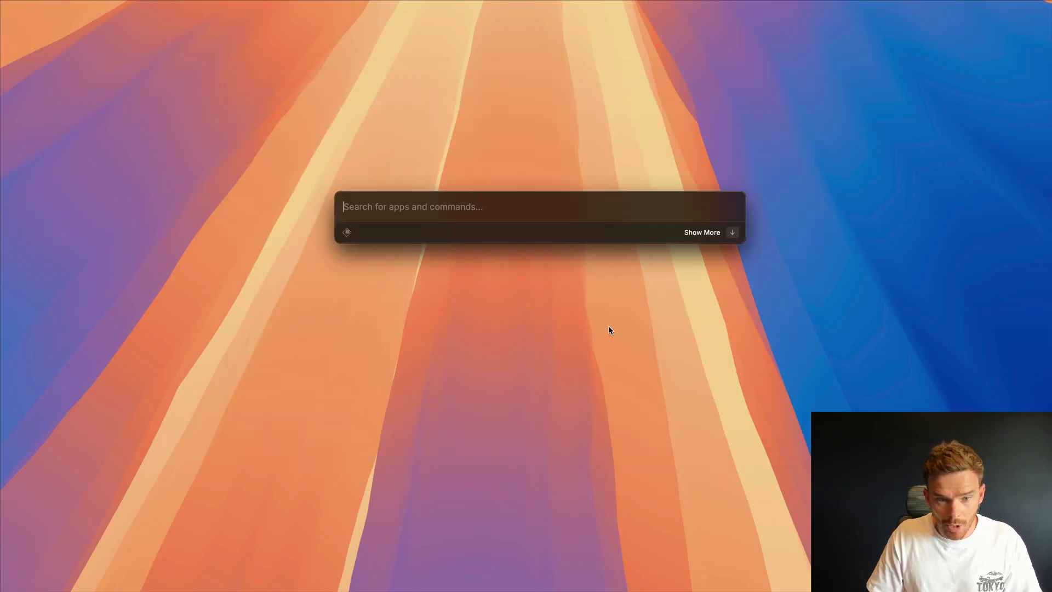
pyautogui.write('logo')
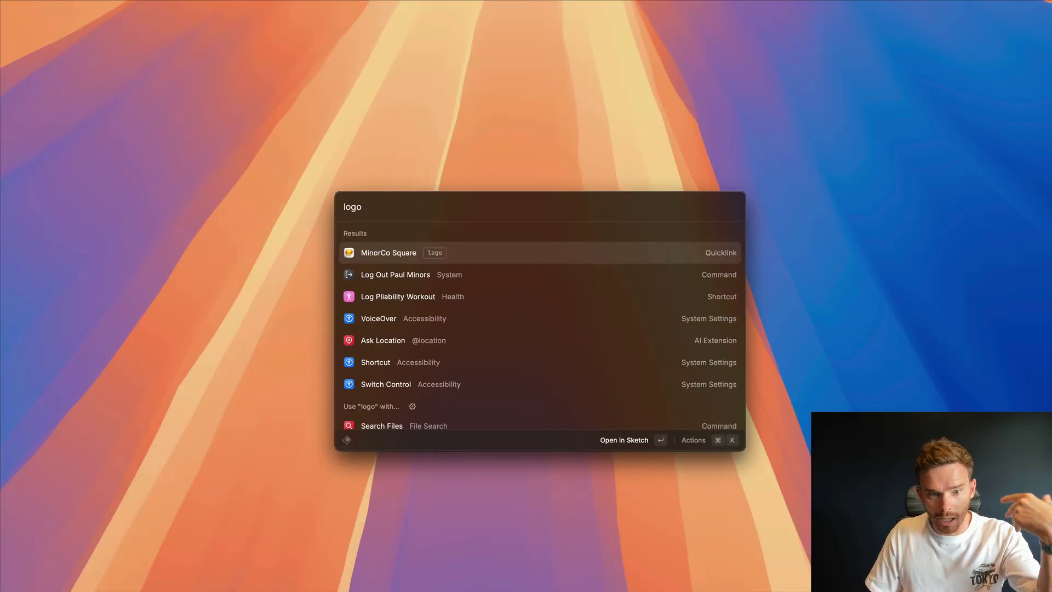
pyautogui.press('Return')
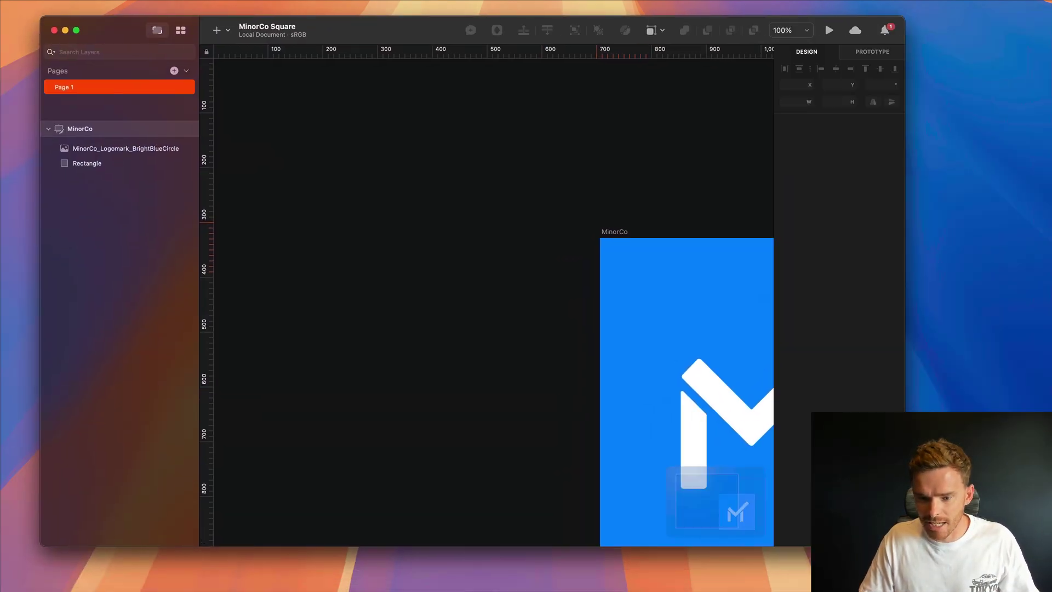
# - Close the MinorCo Square Sketch document to get back to Raycast Settings
pyautogui.hscroll(10, 699, 310)
pyautogui.hscroll(-10, 700, 310)
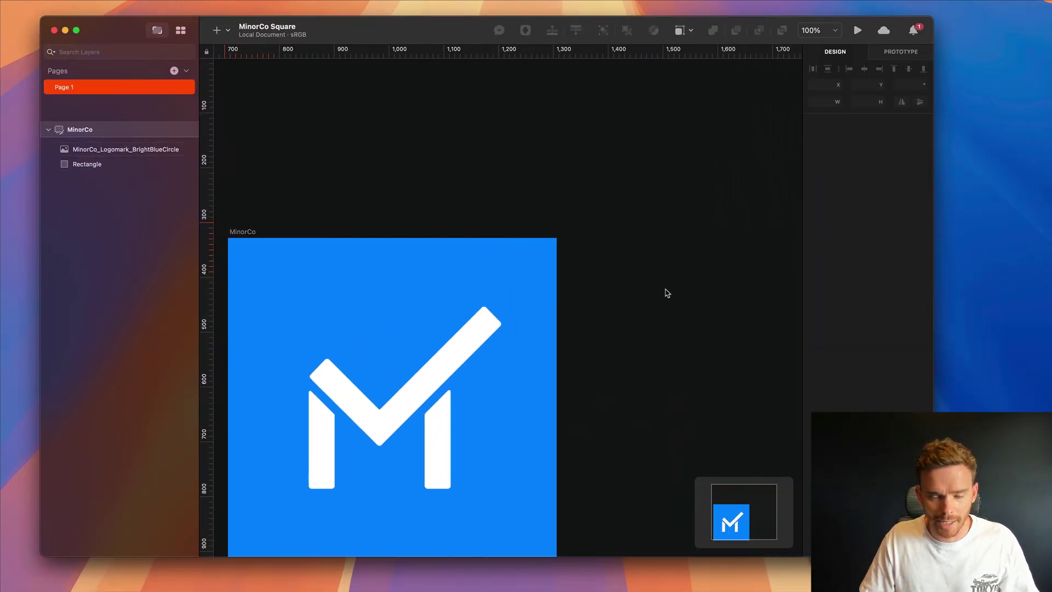
pyautogui.scroll(-3, 669, 293)
pyautogui.press('super+w')
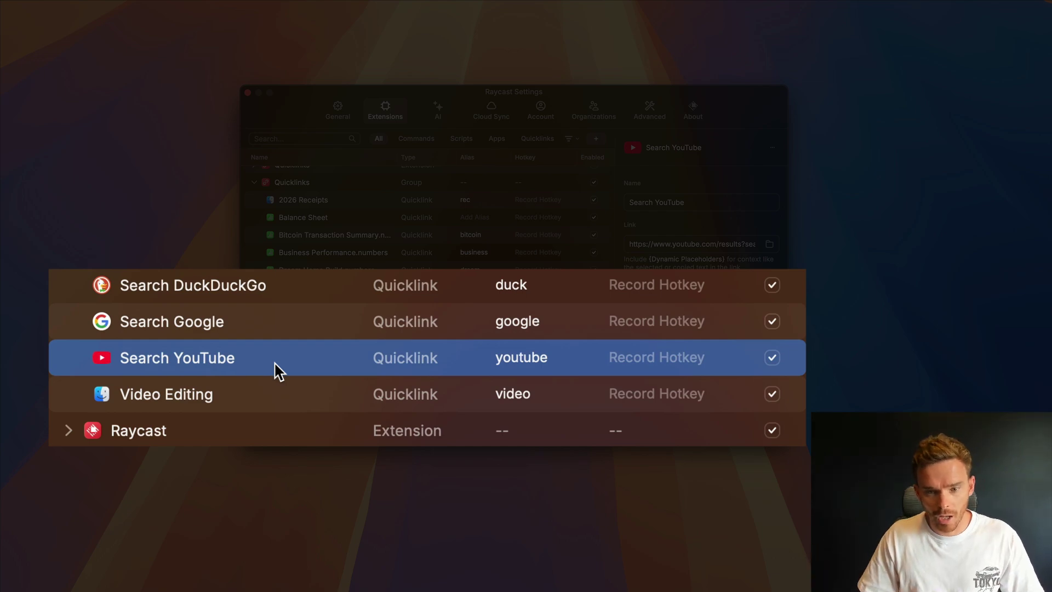
# - Run the youtube quicklink with the query 'raycast' to search YouTube in Safari
pyautogui.hotkey('alt', 'space')
pyautogui.write('youtu')
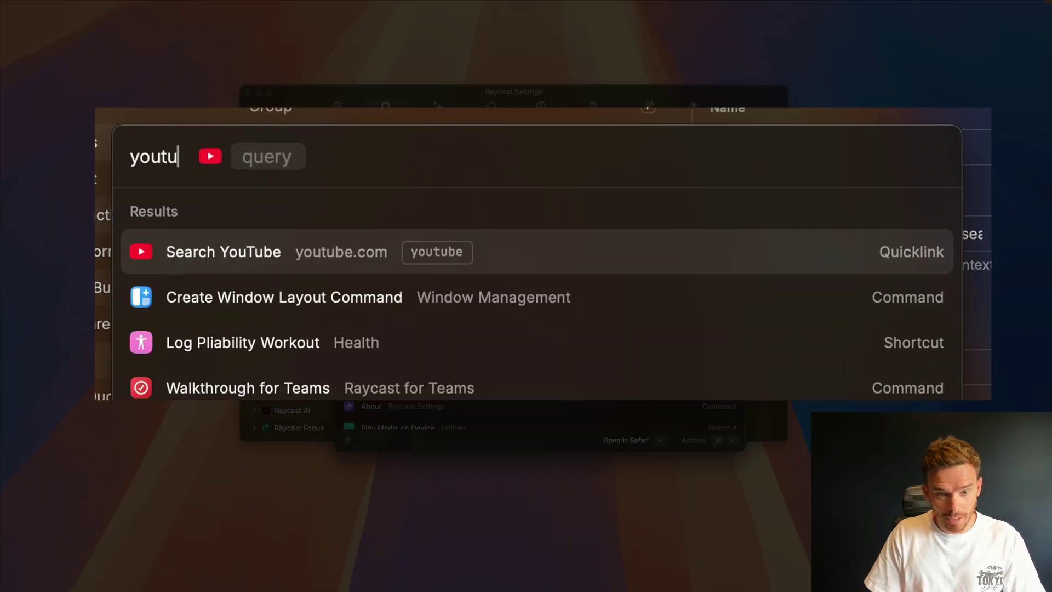
pyautogui.write('be')
pyautogui.press('space')
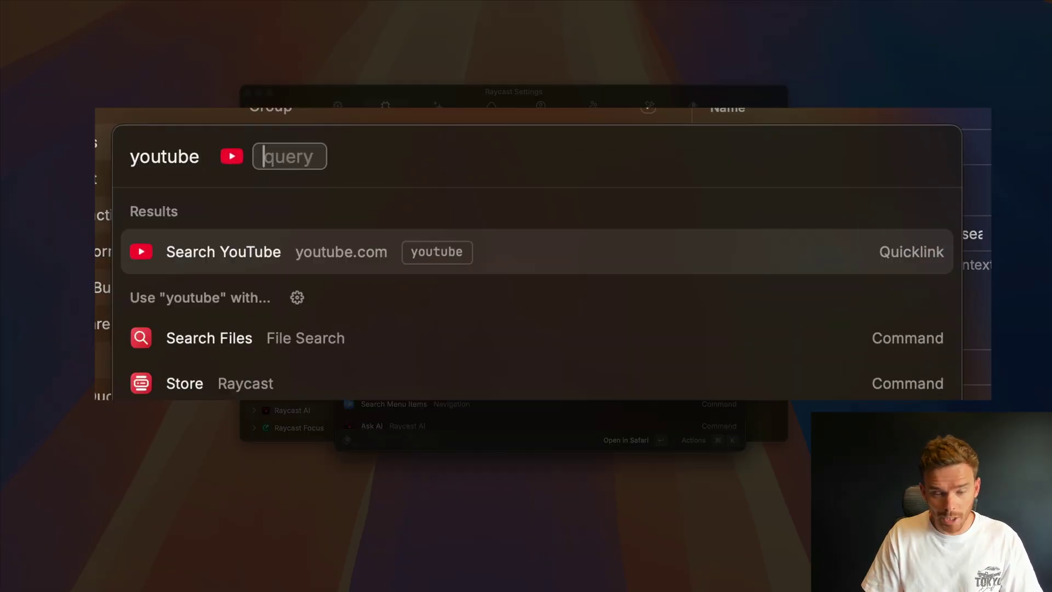
pyautogui.write('raycast')
pyautogui.press('Return')
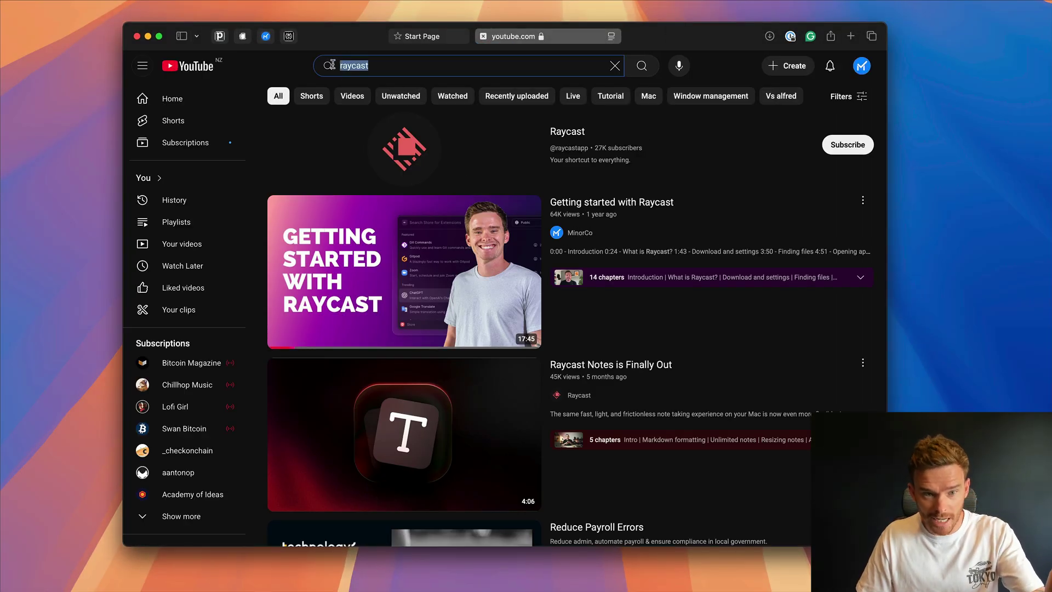
pyautogui.click(305, 70)
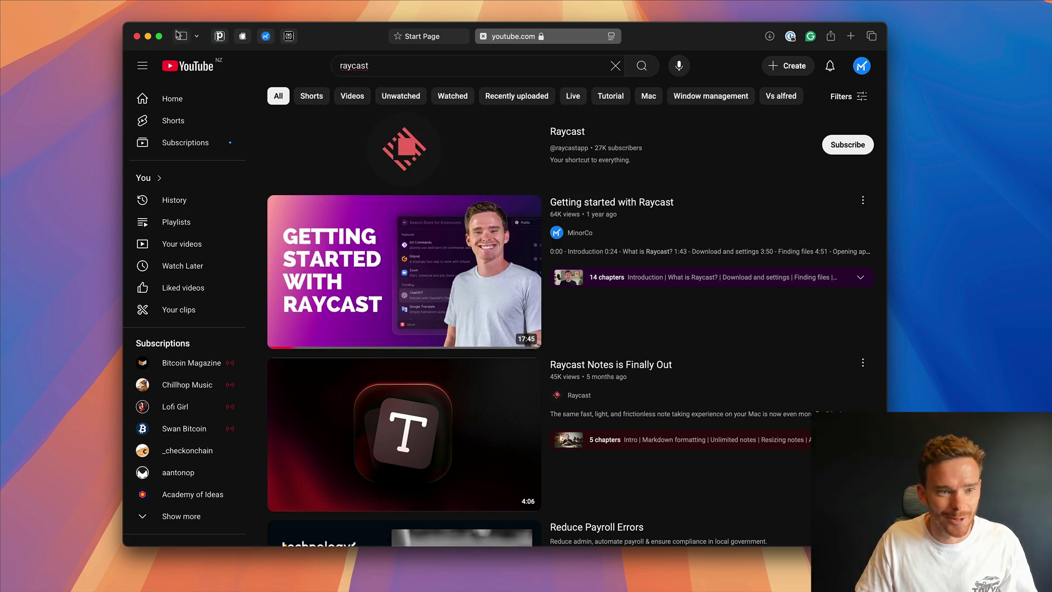
pyautogui.click(147, 36)
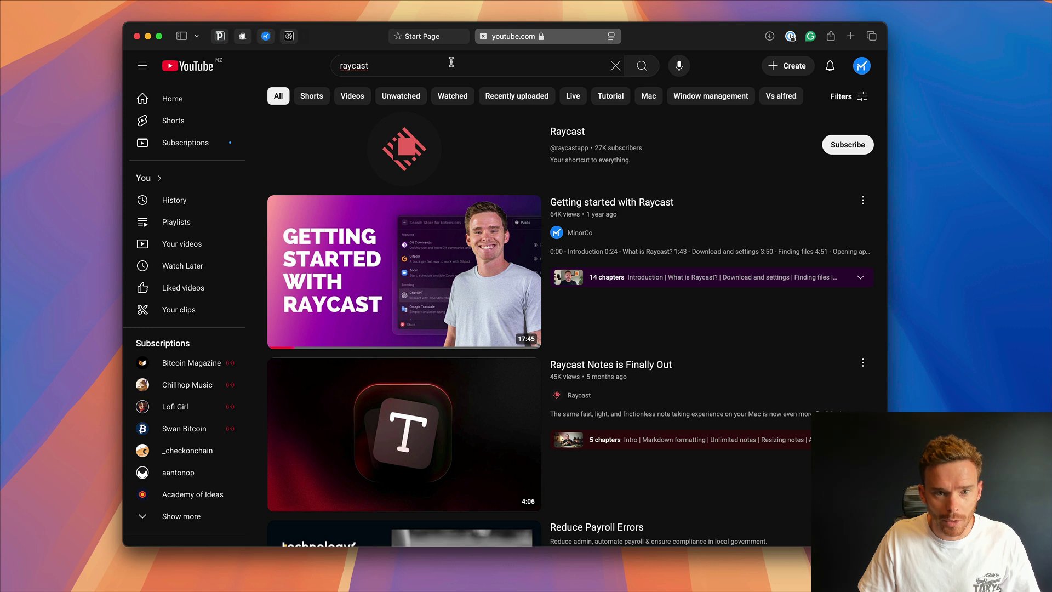
# - Go to rumble.com, close the Start Page tab, and search Rumble for 'raycast'
pyautogui.press('super+l')
pyautogui.write('rumnble')
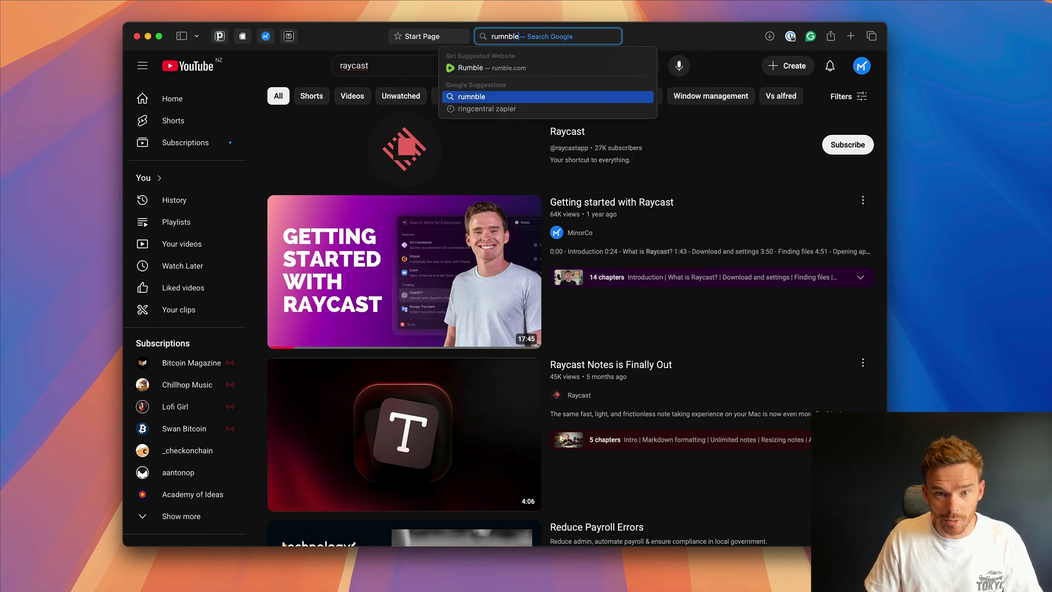
pyautogui.press('BackSpace')
pyautogui.press('BackSpace')
pyautogui.write('ble')
pyautogui.press('Return')
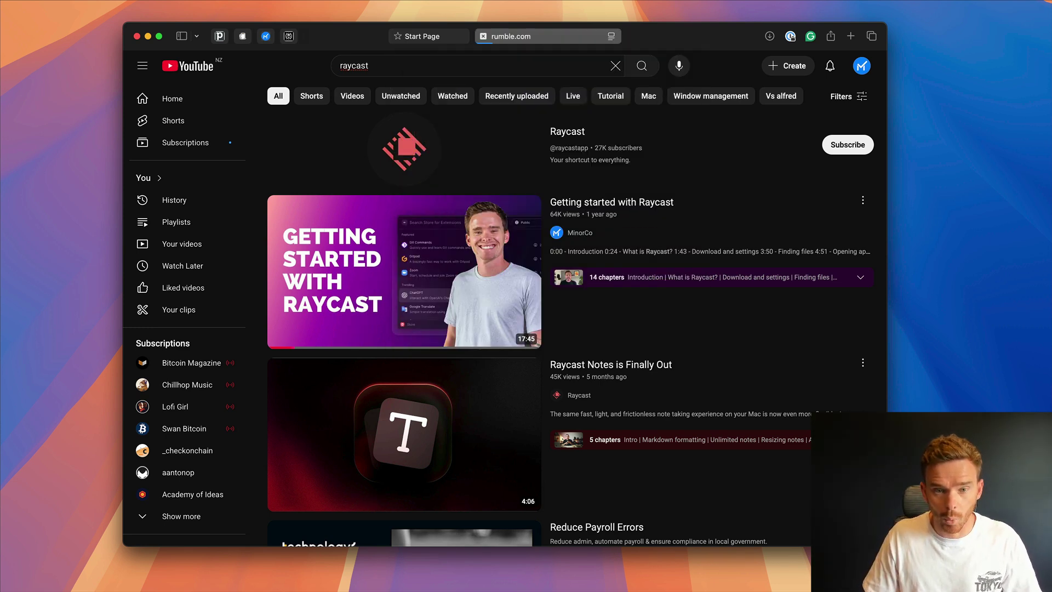
pyautogui.click(398, 36)
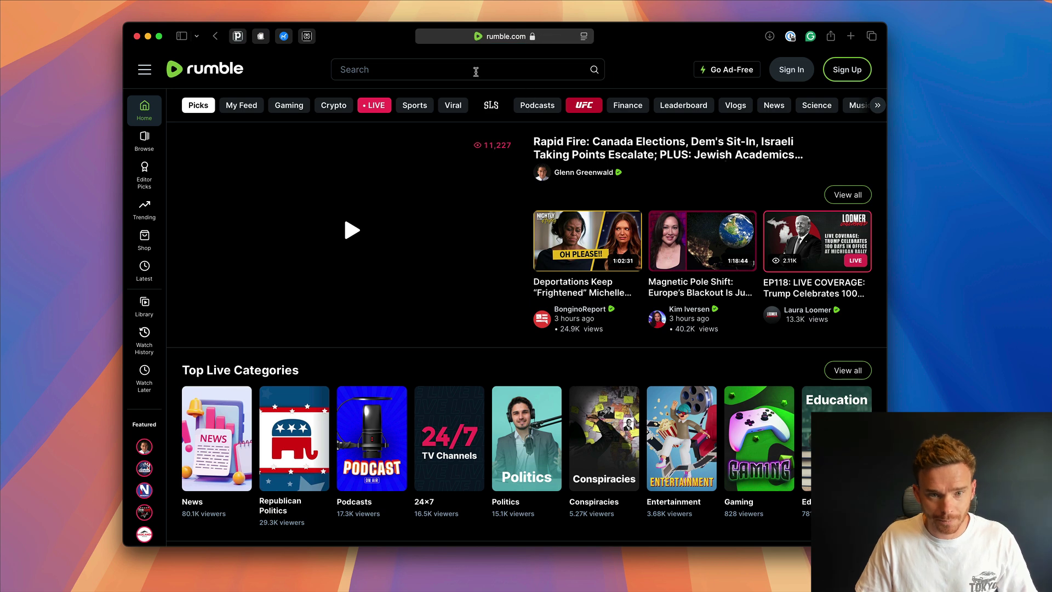
pyautogui.write('raycast')
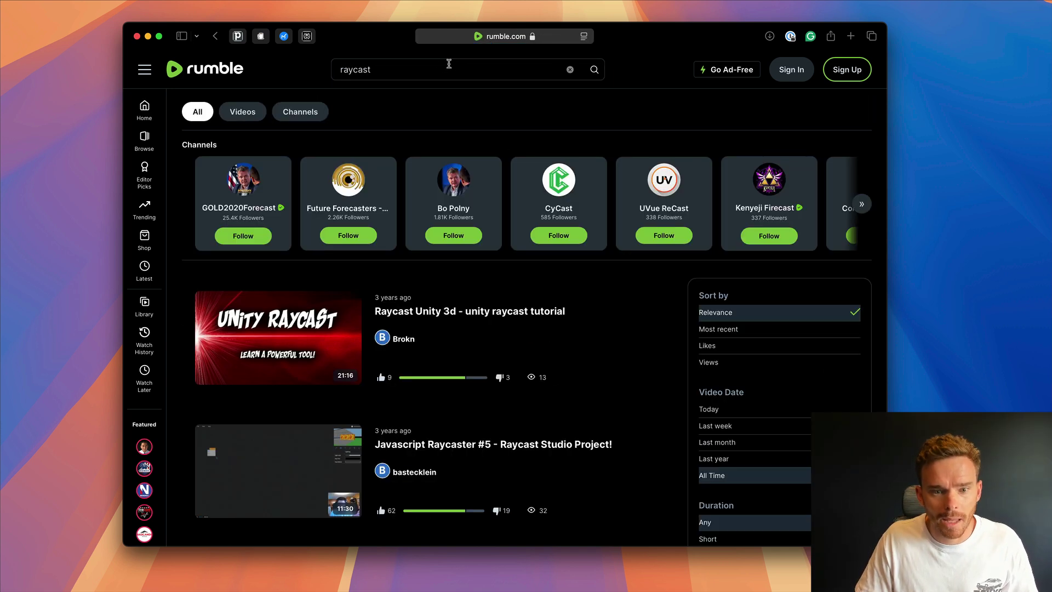
# - Select the full Rumble search results address, then hide Safari
pyautogui.click(549, 37)
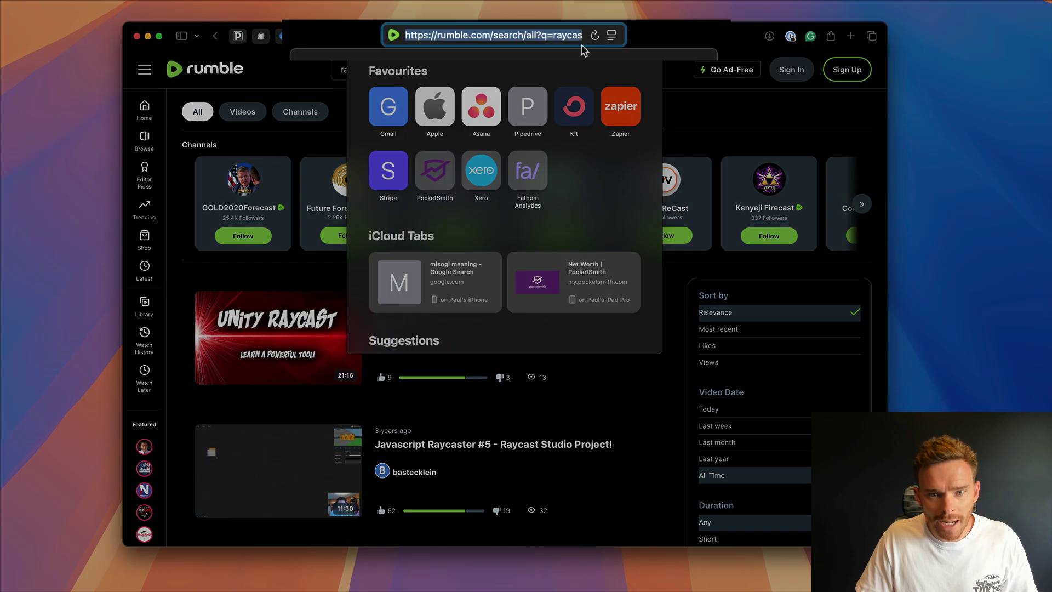
pyautogui.press('Left')
pyautogui.hotkey('alt', 'Right')
pyautogui.hotkey('alt', 'Right')
pyautogui.hotkey('alt', 'Right')
pyautogui.hotkey('alt', 'Left')
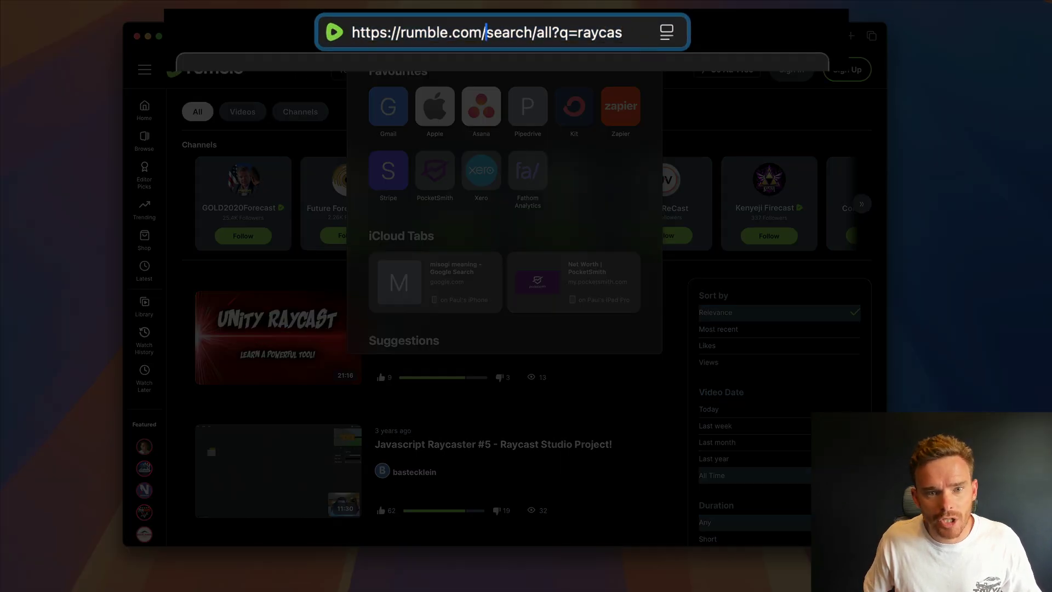
pyautogui.hotkey('alt', 'Left')
pyautogui.hotkey('alt', 'Right')
pyautogui.hotkey('alt', 'Right')
pyautogui.hotkey('alt', 'Right')
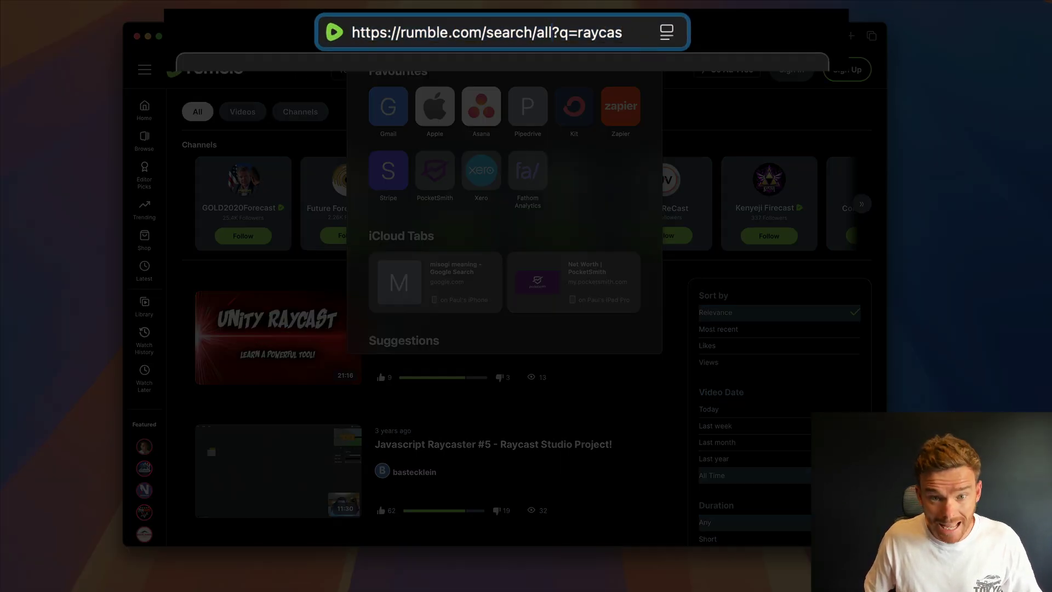
pyautogui.hotkey('alt', 'Right')
pyautogui.hotkey('alt', 'Right')
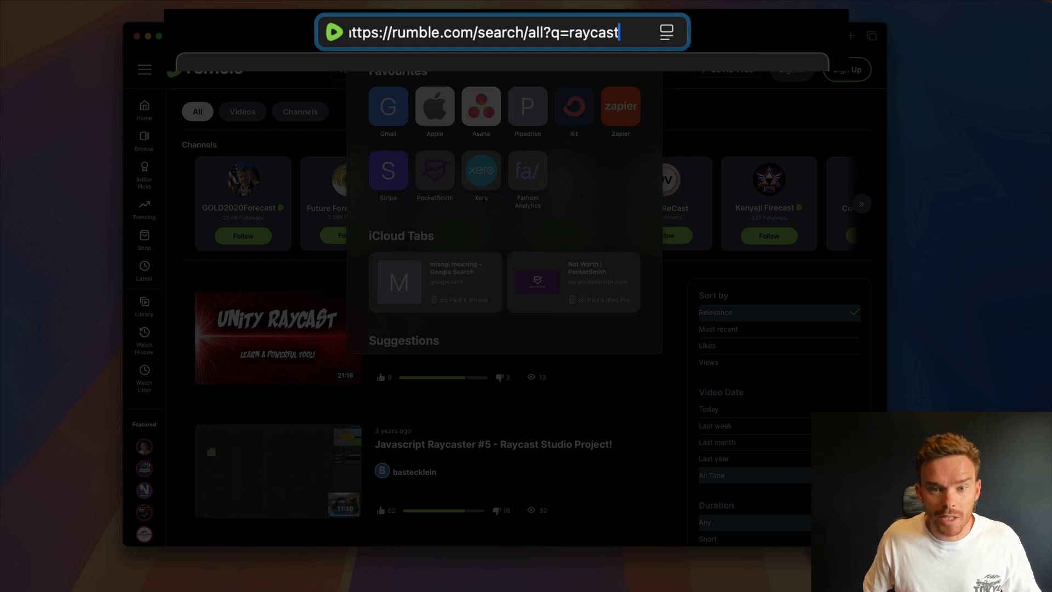
pyautogui.hotkey('alt', 'shift', 'Left')
pyautogui.press('super+shift+Left')
pyautogui.press('super+c')
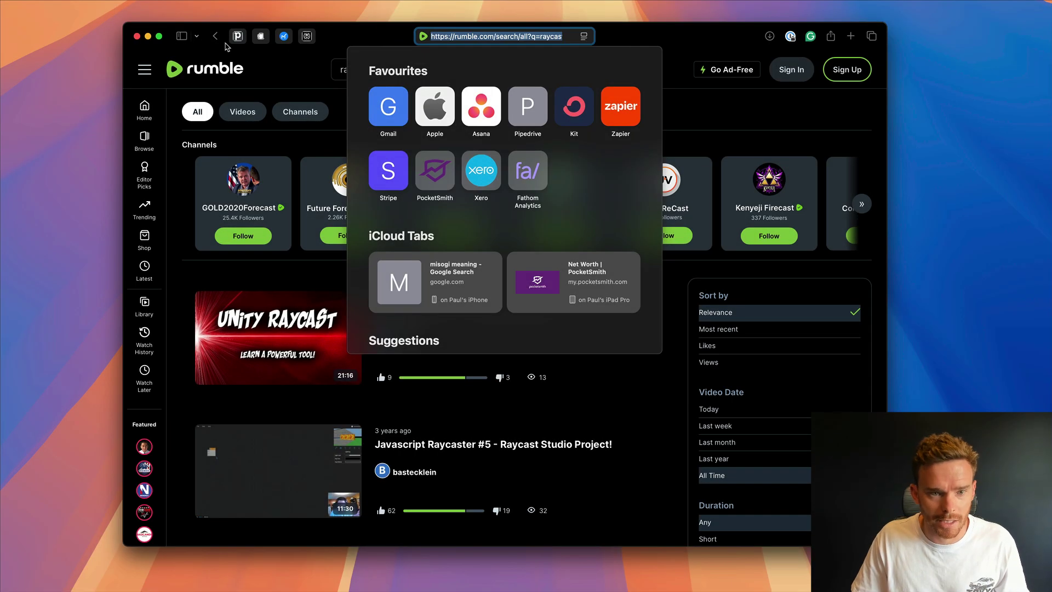
pyautogui.press('super+h')
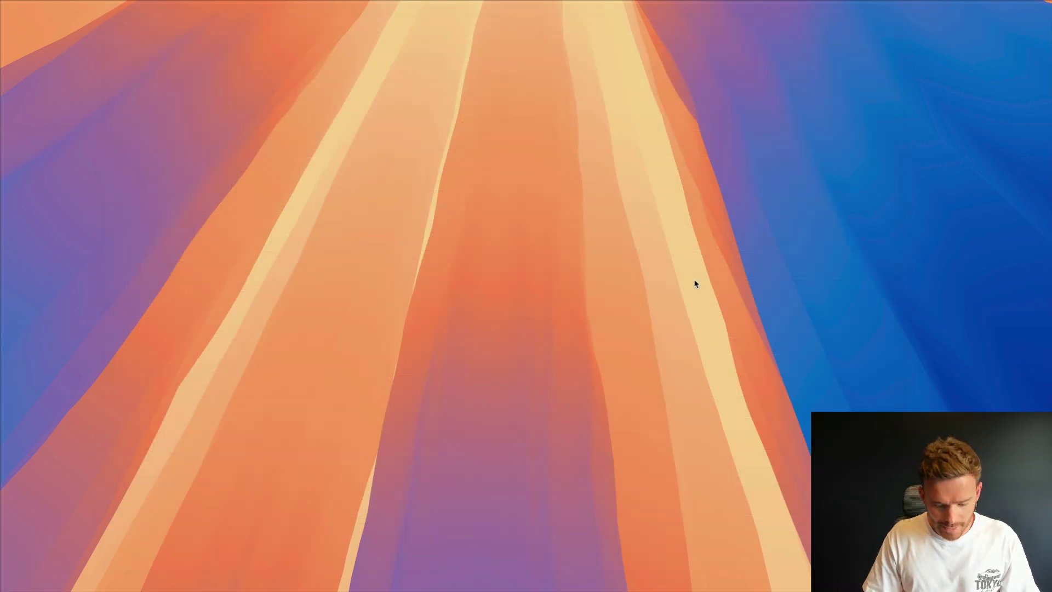
# - Create a quicklink named 'Search Rumble' with the pasted link ending in {query} instead of raycast
pyautogui.hotkey('alt', 'space')
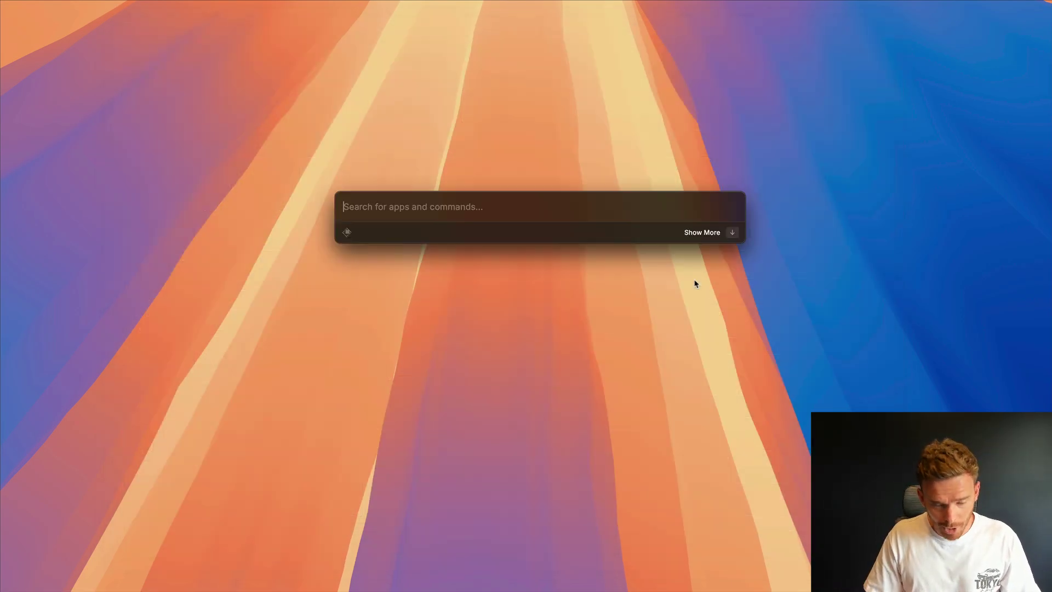
pyautogui.write('quick')
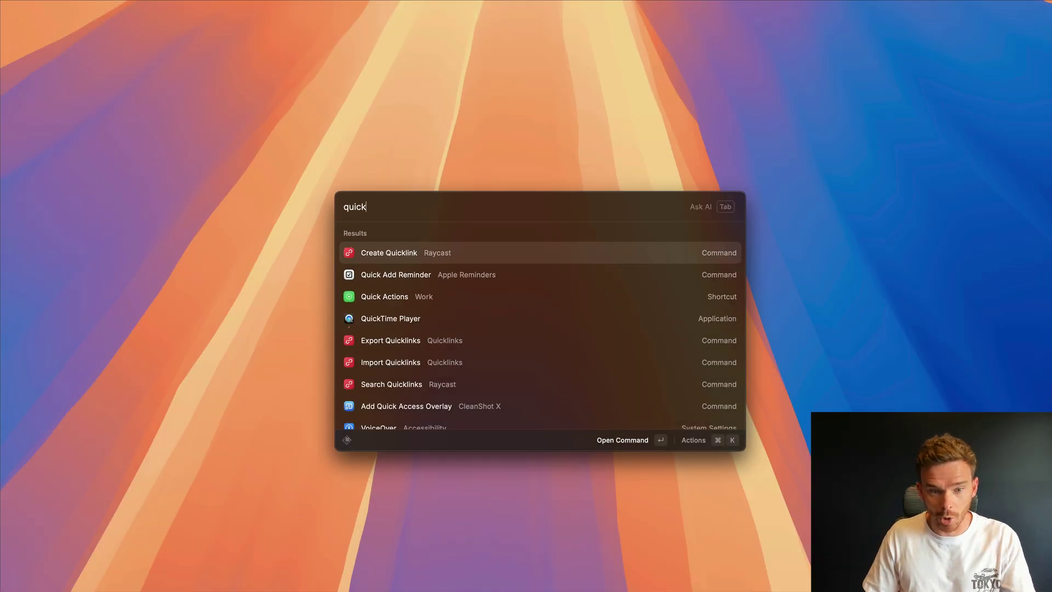
pyautogui.press('Return')
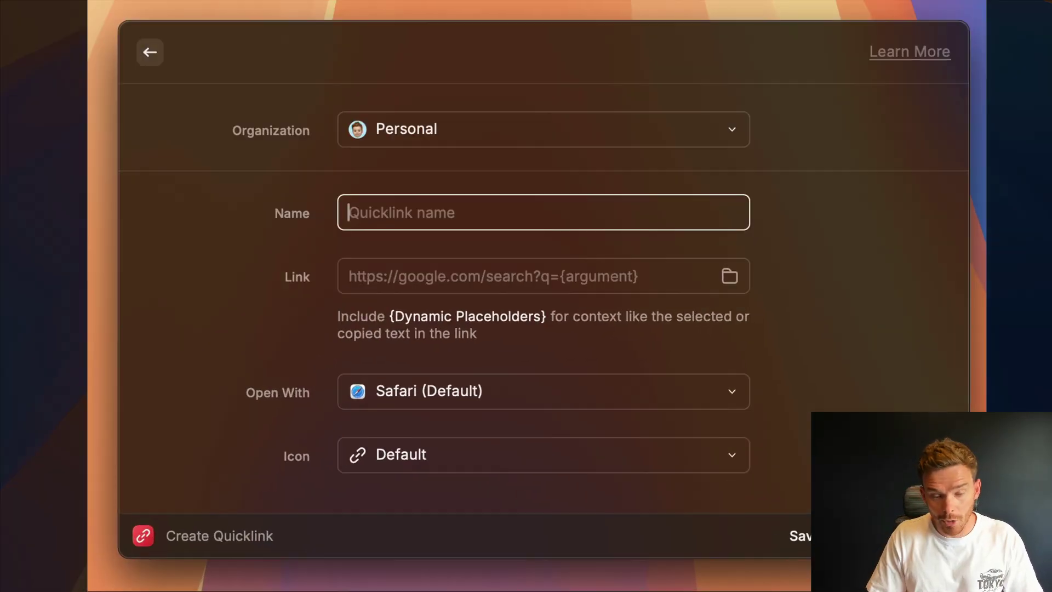
pyautogui.write('Searc')
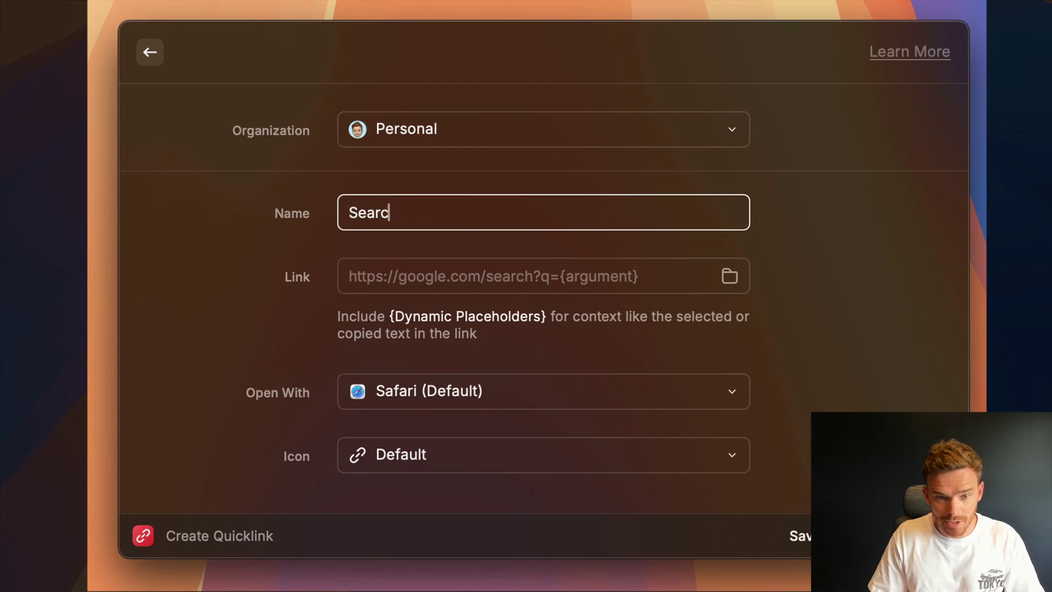
pyautogui.write('h Rumble')
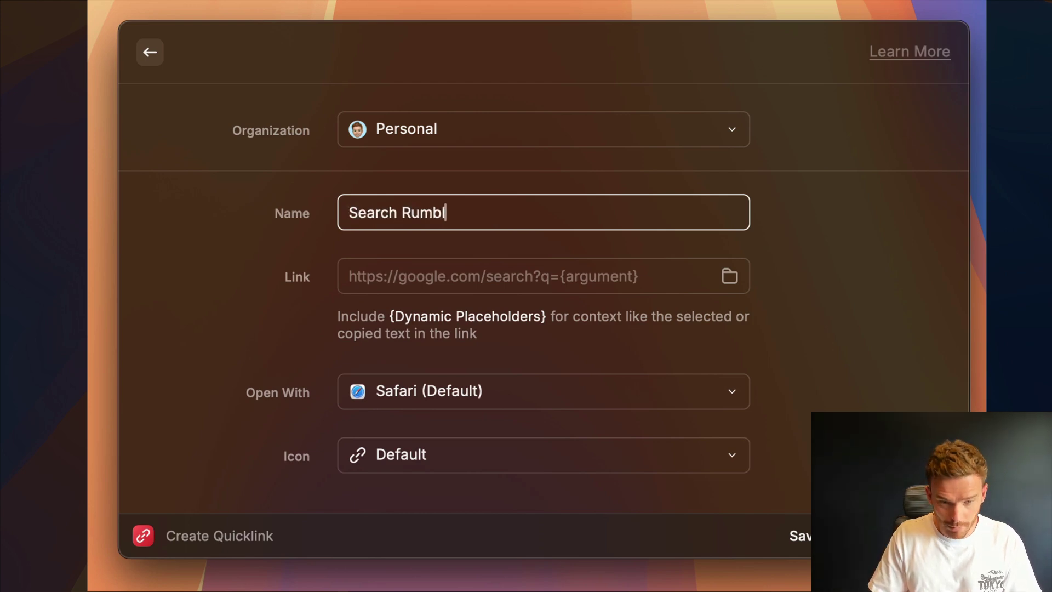
pyautogui.press('Tab')
pyautogui.press('super+v')
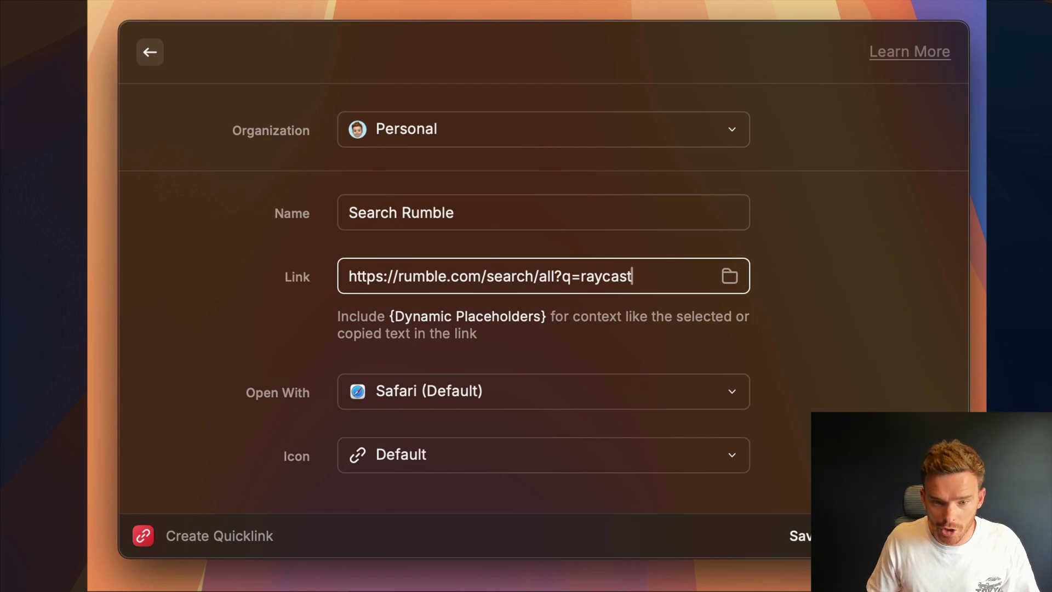
pyautogui.hotkey('alt', 'shift', 'Left')
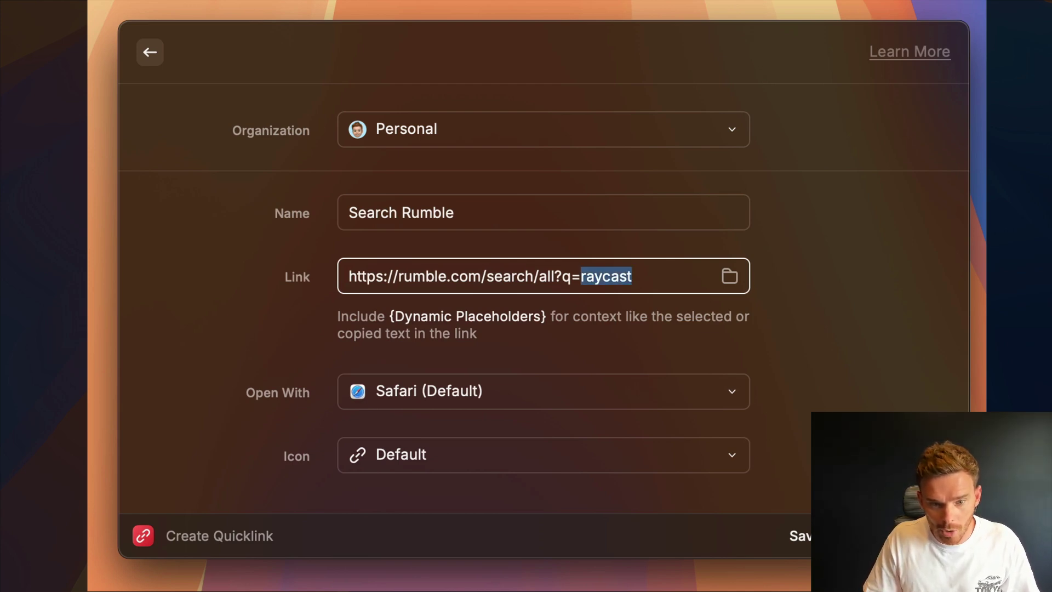
pyautogui.press('BackSpace')
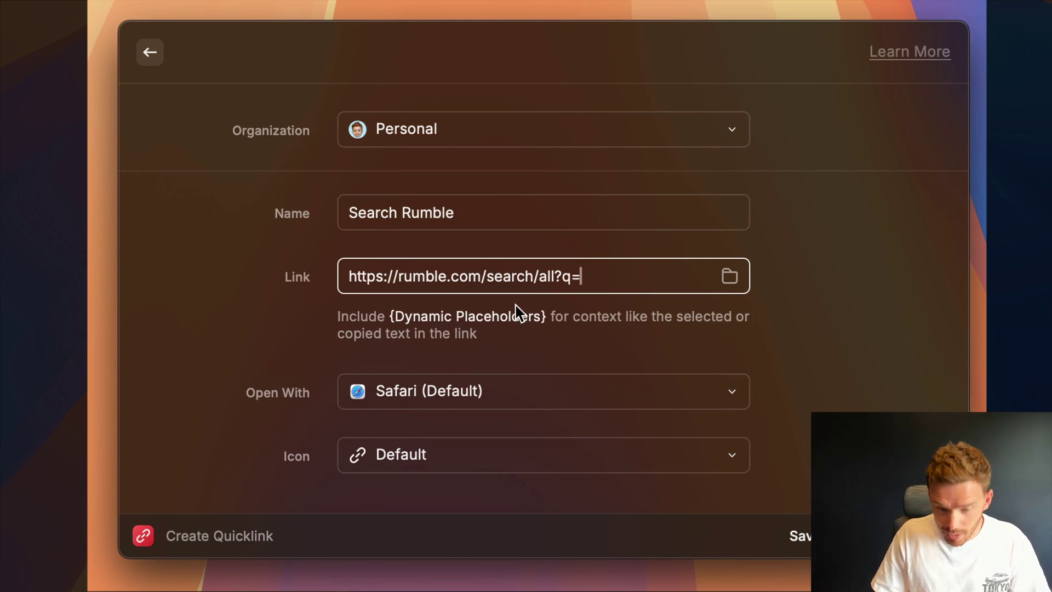
pyautogui.write('{')
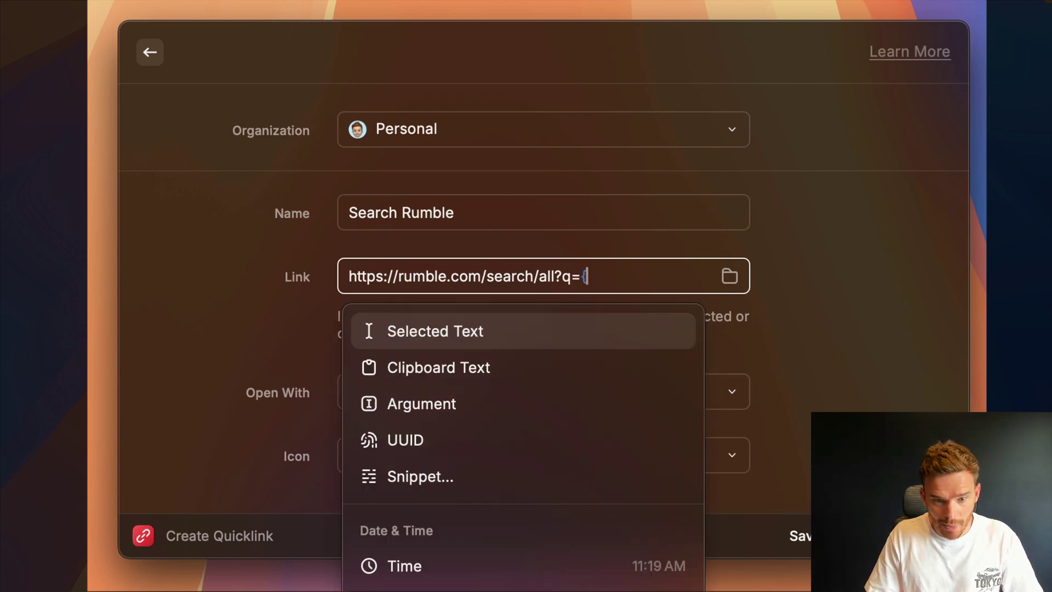
pyautogui.write('query}')
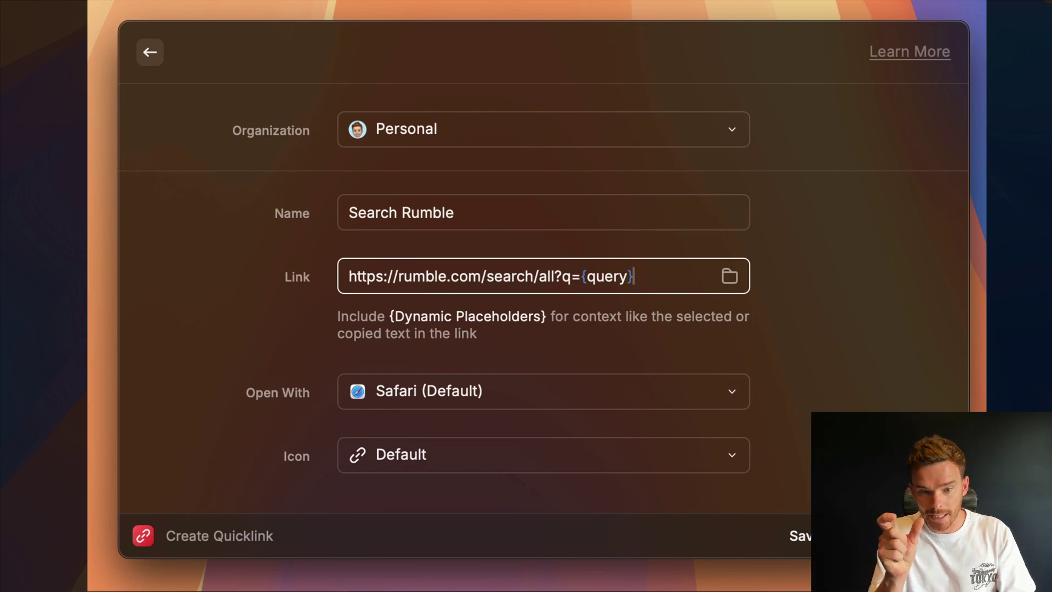
# - Keep Safari as the quicklink's browser and Rumble as its icon
pyautogui.scroll(-2, 526, 336)
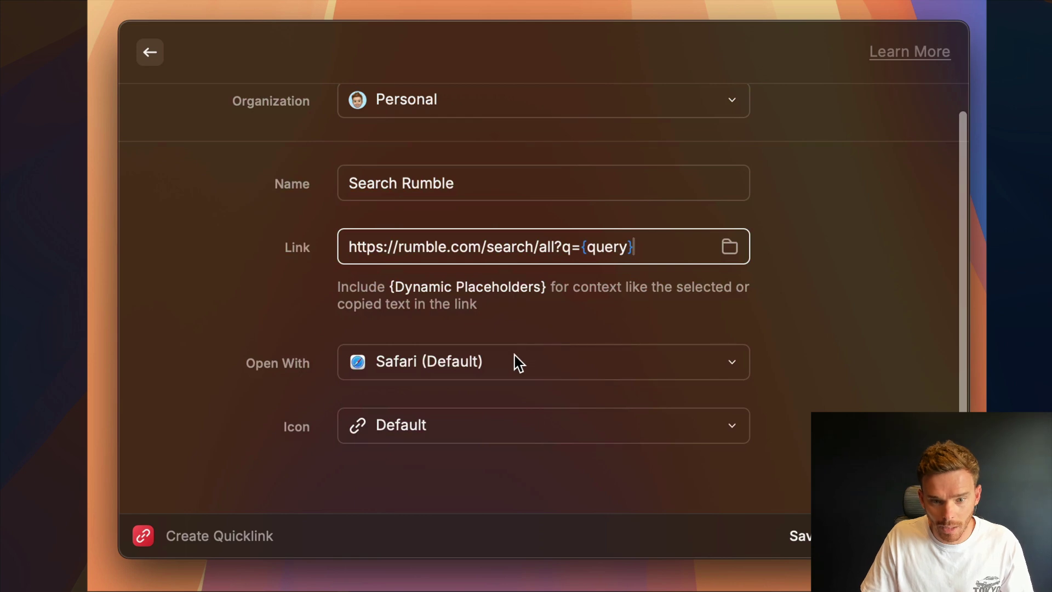
pyautogui.scroll(2, 504, 378)
pyautogui.click(487, 394)
pyautogui.click(485, 394)
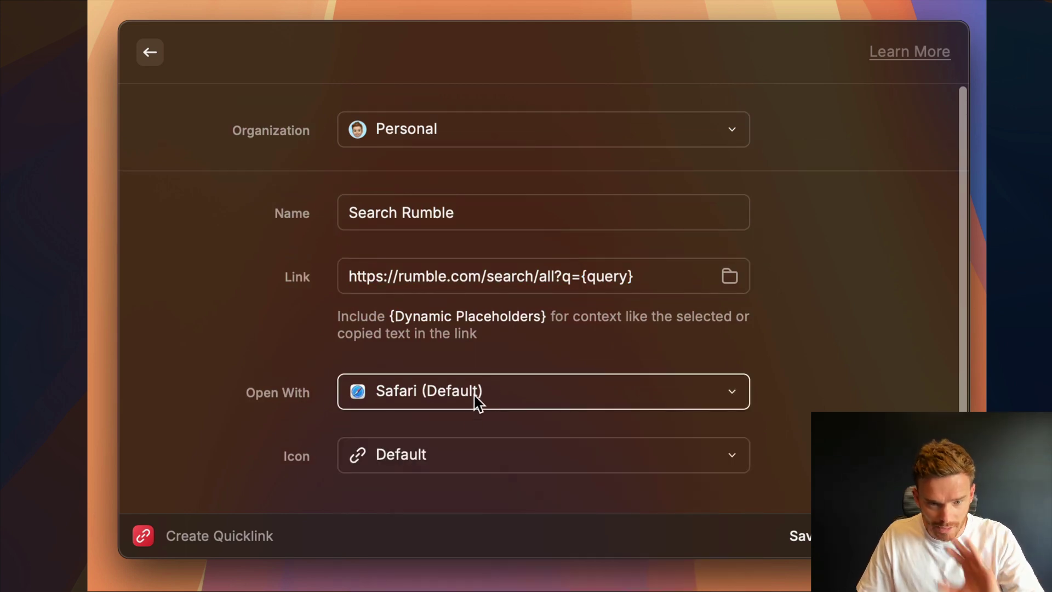
pyautogui.click(474, 462)
pyautogui.click(473, 460)
pyautogui.click(391, 438)
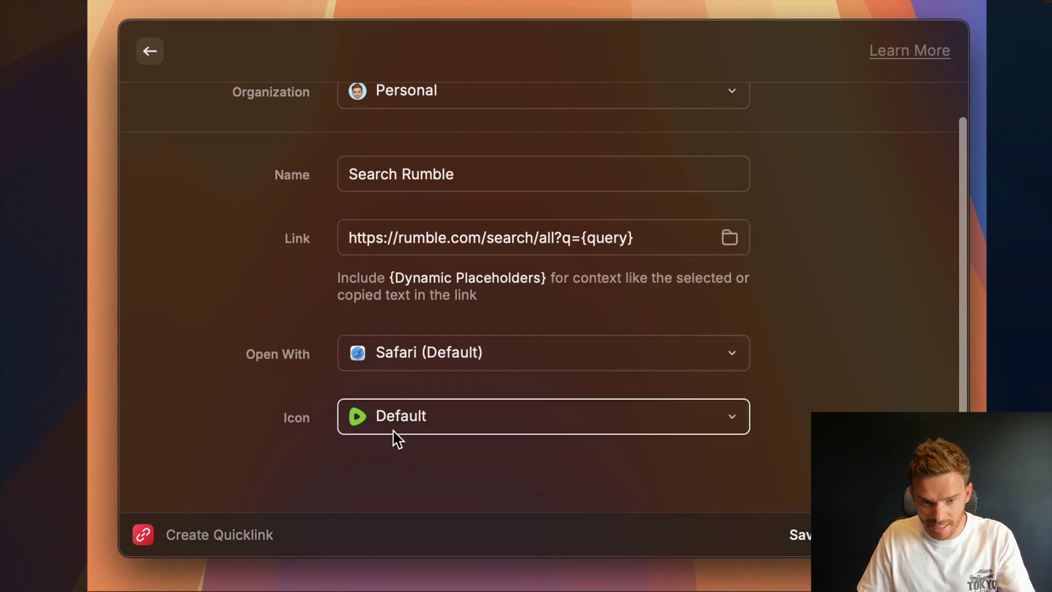
pyautogui.scroll(2, 356, 455)
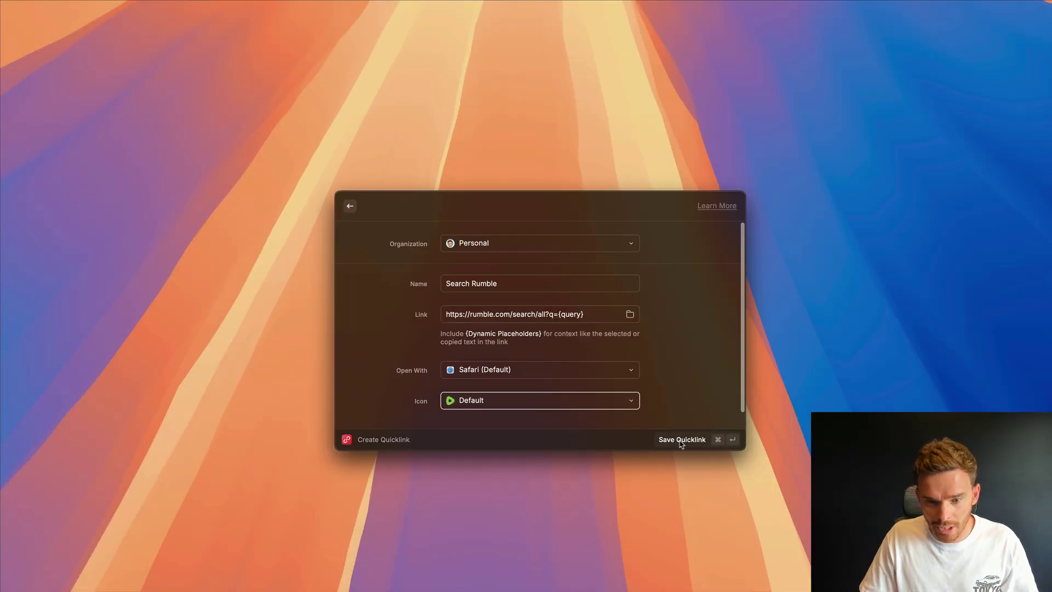
# - Save the Search Rumble quicklink and confirm the launcher finds it by typing rumble
pyautogui.click(681, 440)
pyautogui.press('Escape')
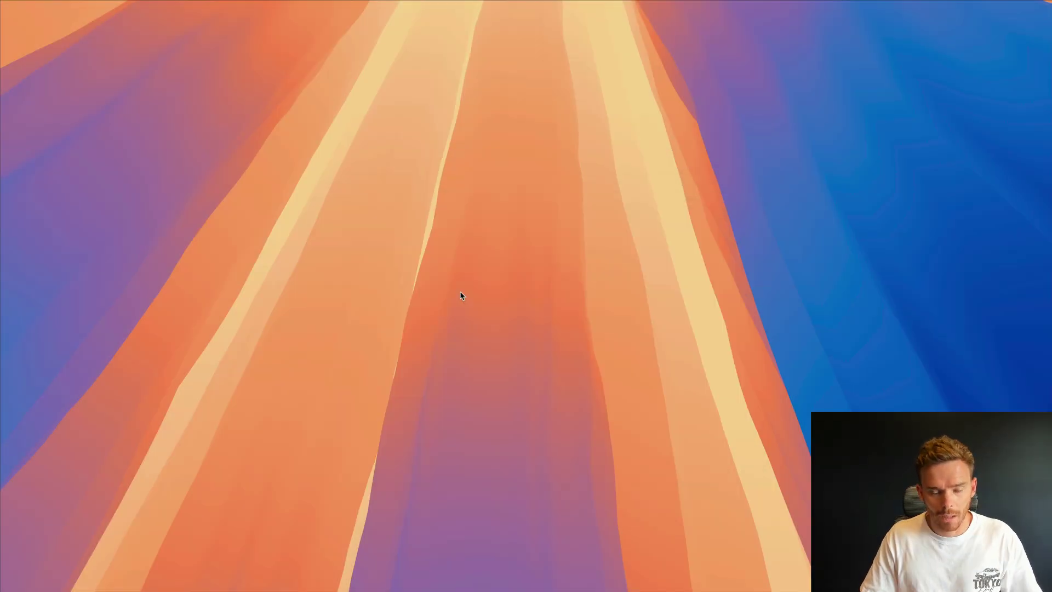
pyautogui.hotkey('alt', 'space')
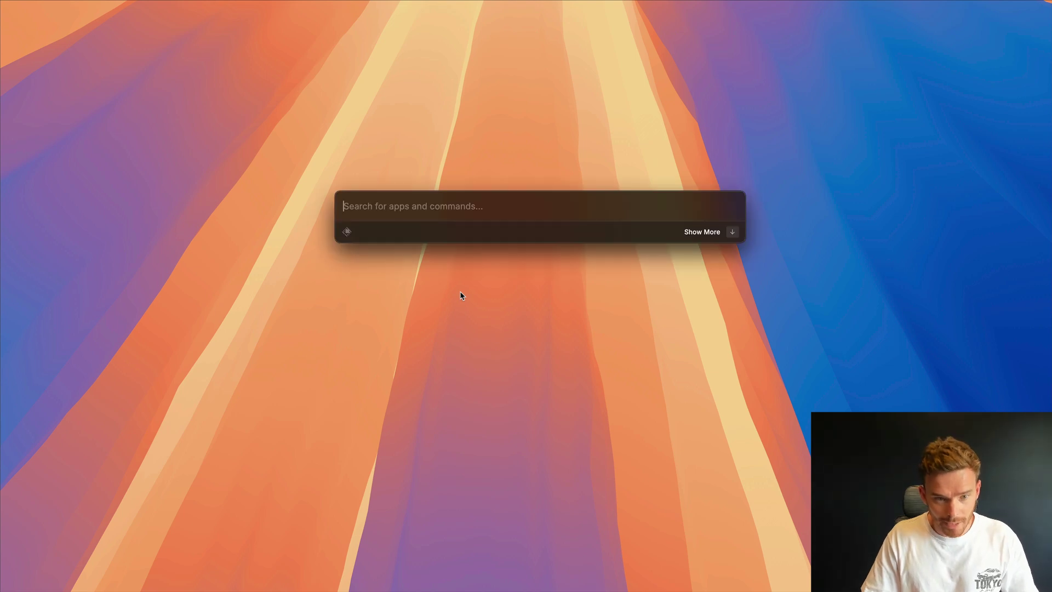
pyautogui.write('ruml')
pyautogui.press('BackSpace')
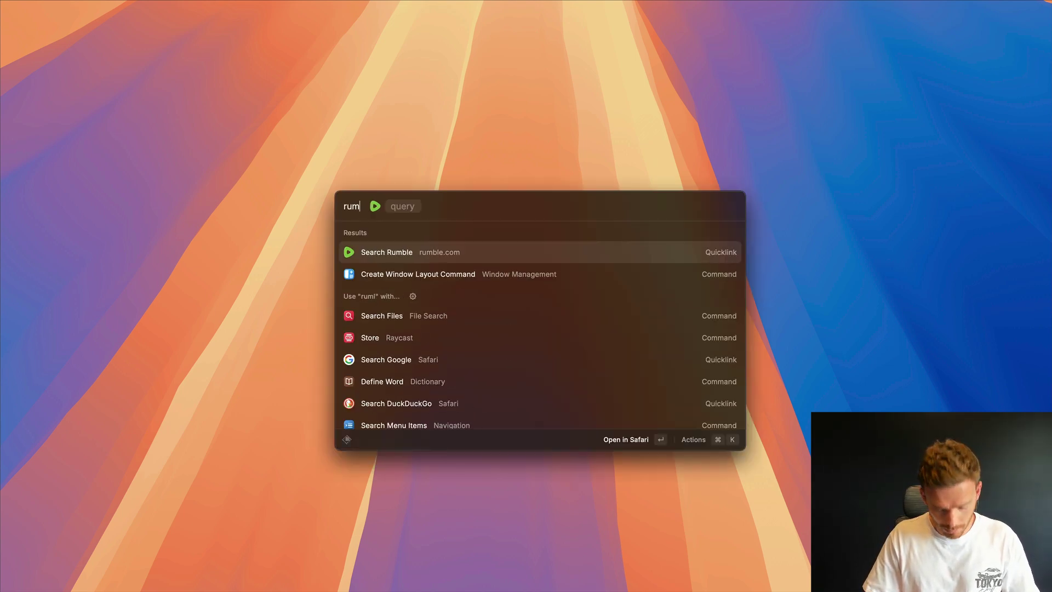
pyautogui.write('ble')
pyautogui.press('Tab')
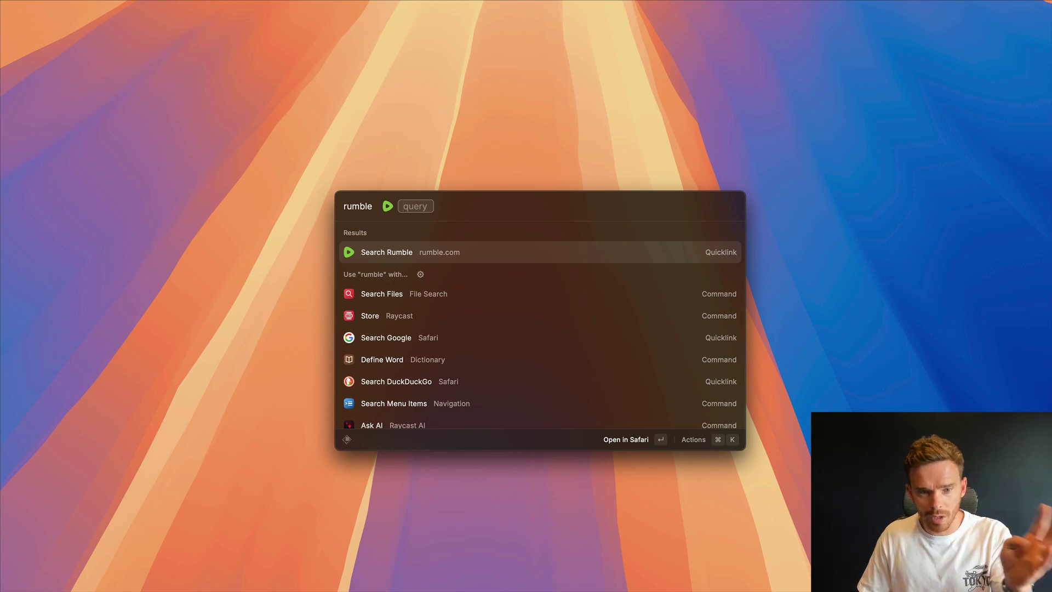
pyautogui.press('BackSpace')
pyautogui.press('BackSpace')
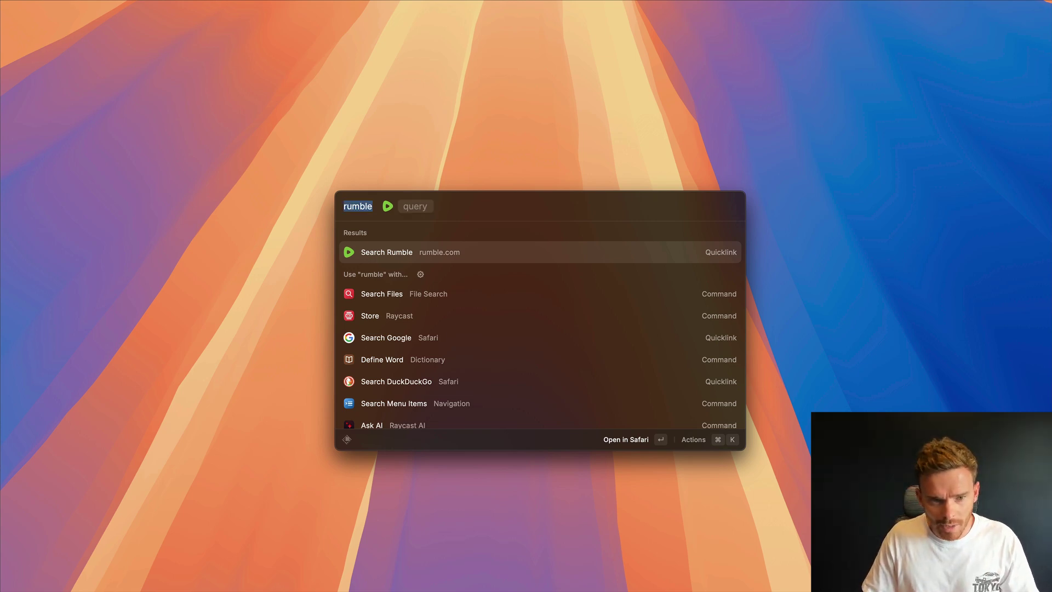
# - Add the alias 'rumble' to Search Rumble in Raycast Settings, then close settings
pyautogui.press('super+comma')
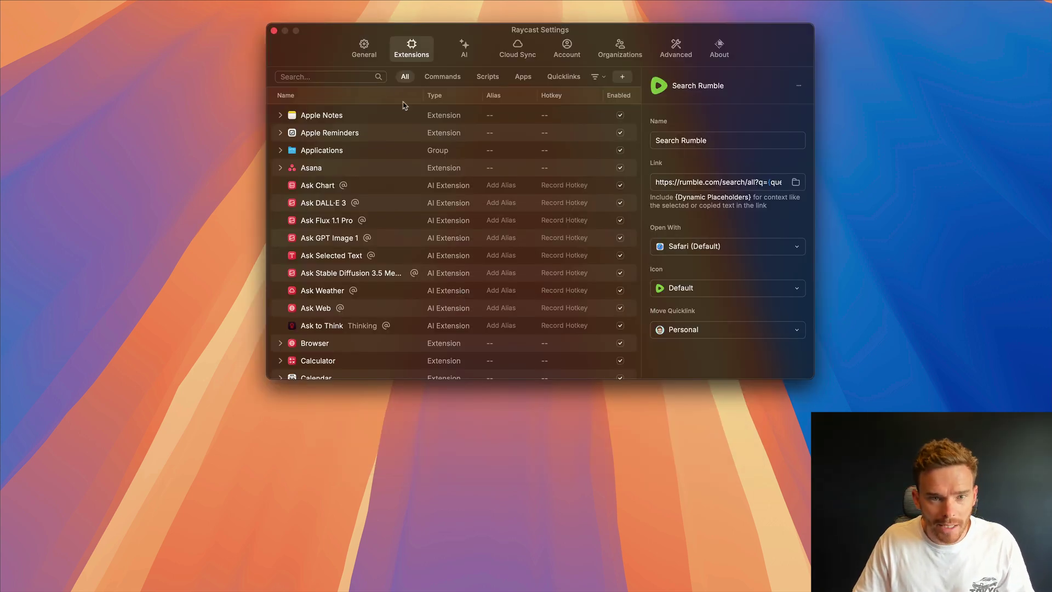
pyautogui.moveTo(324, 72); pyautogui.dragTo(316, 77)
pyautogui.scroll(-15, 383, 306)
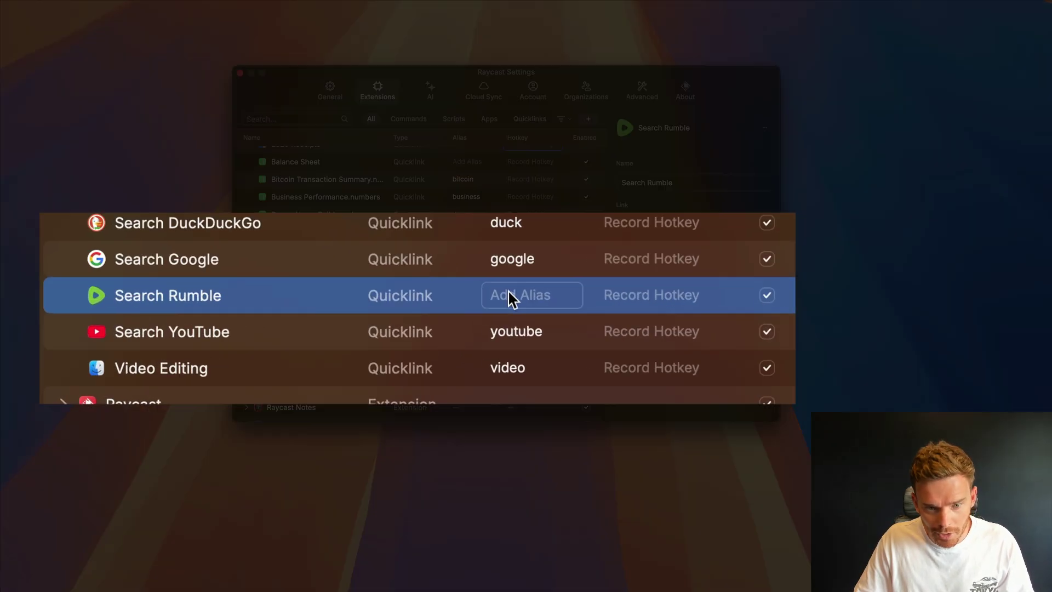
pyautogui.click(463, 302)
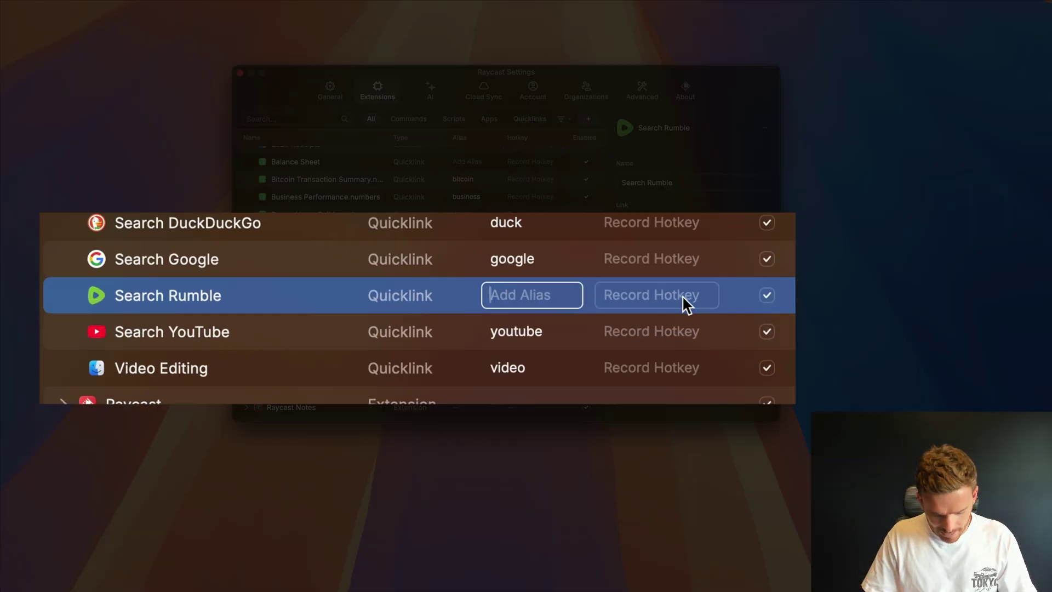
pyautogui.write('rumble')
pyautogui.press('Return')
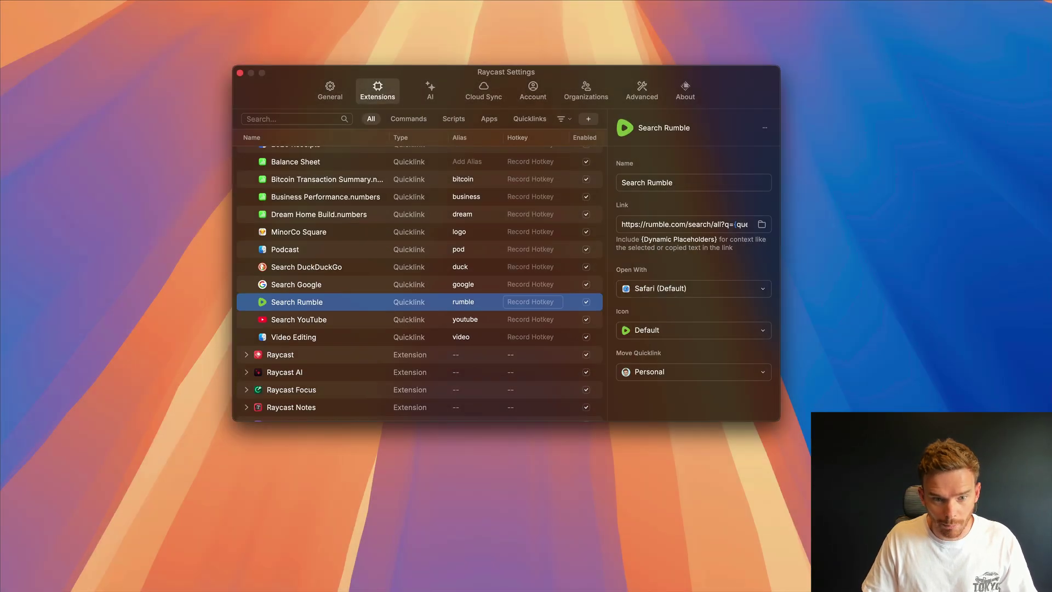
pyautogui.press('super+w')
pyautogui.press('super+space')
# - Search Rumble for 'raycast' through the rumble alias
pyautogui.write('rumble')
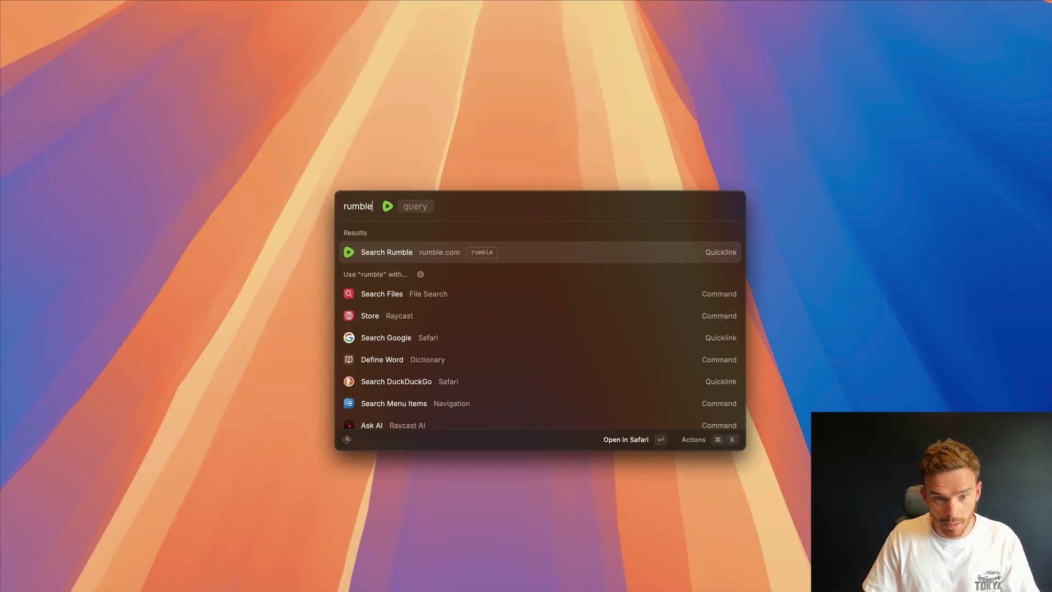
pyautogui.press('space')
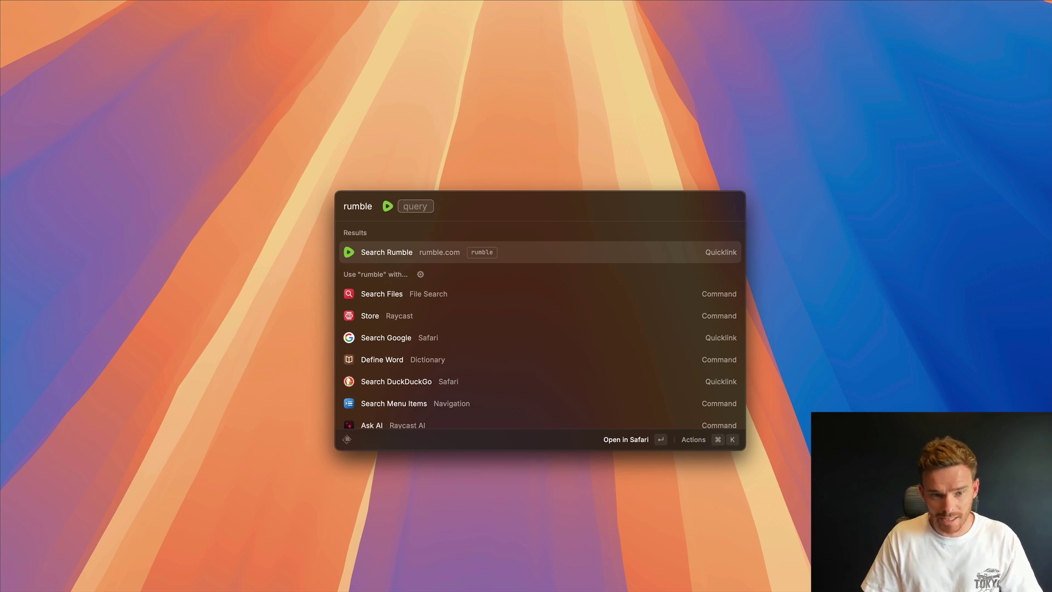
pyautogui.write('raycast')
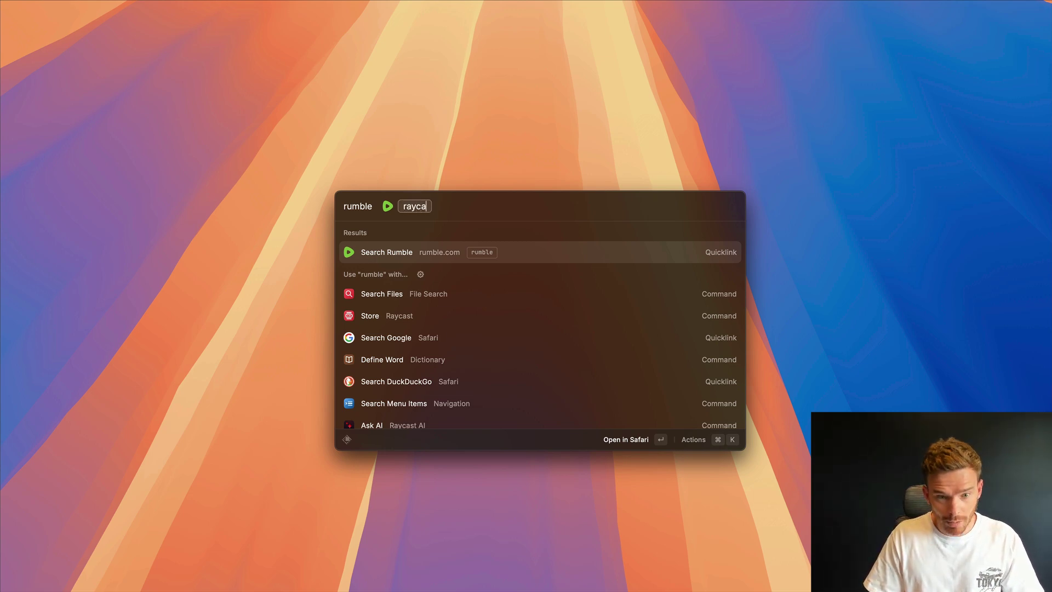
pyautogui.press('Return')
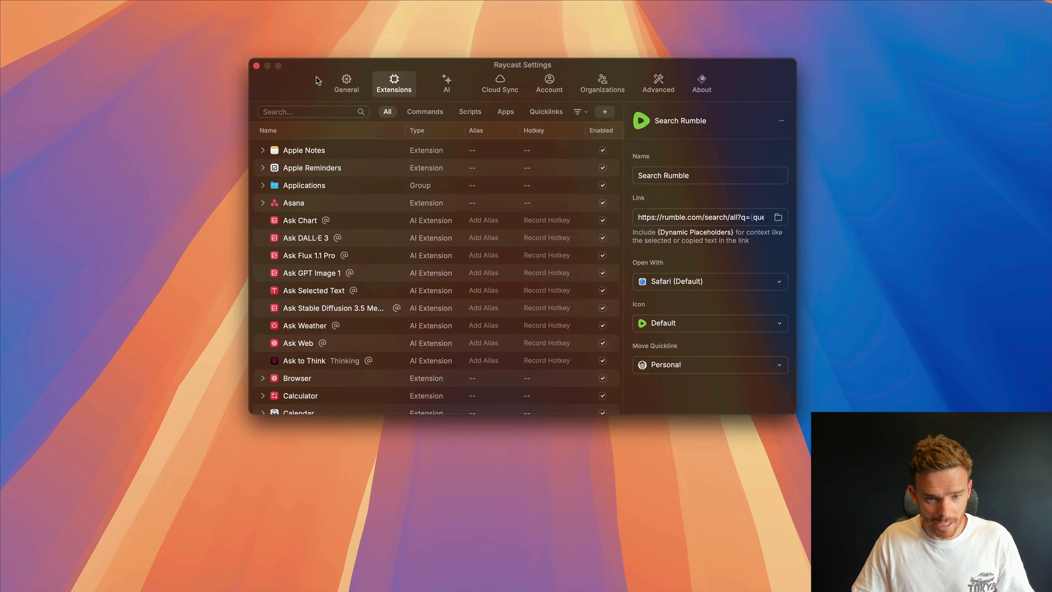
# - Expand the Quicklinks MinorCo group and review its search quicklinks, ending on Search ConvertKit
pyautogui.scroll(-10, 331, 285)
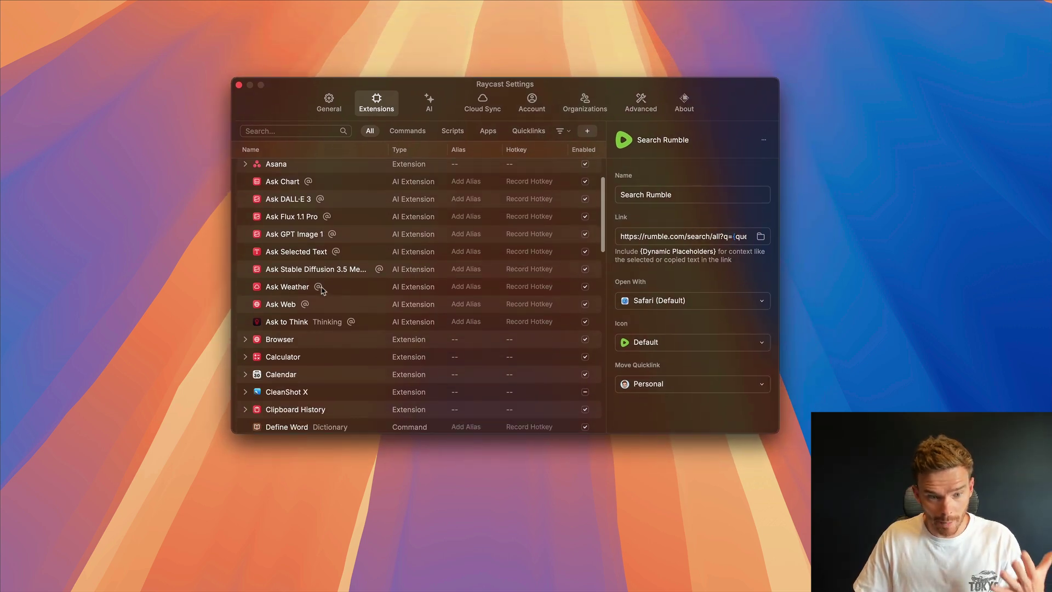
pyautogui.scroll(-3, 304, 290)
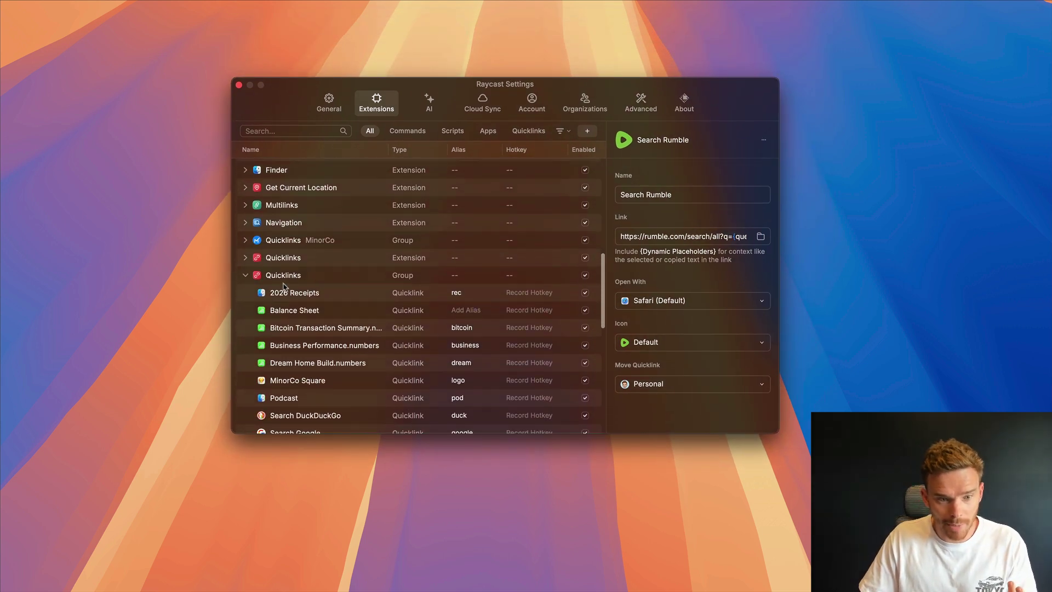
pyautogui.click(246, 276)
pyautogui.click(245, 240)
pyautogui.scroll(-1, 314, 282)
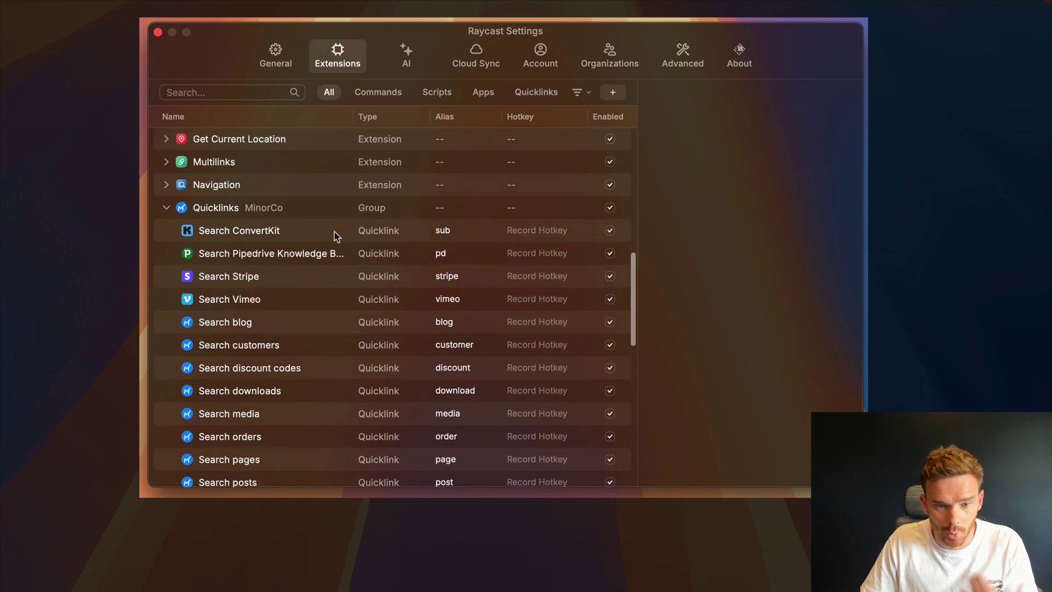
pyautogui.scroll(-4, 356, 257)
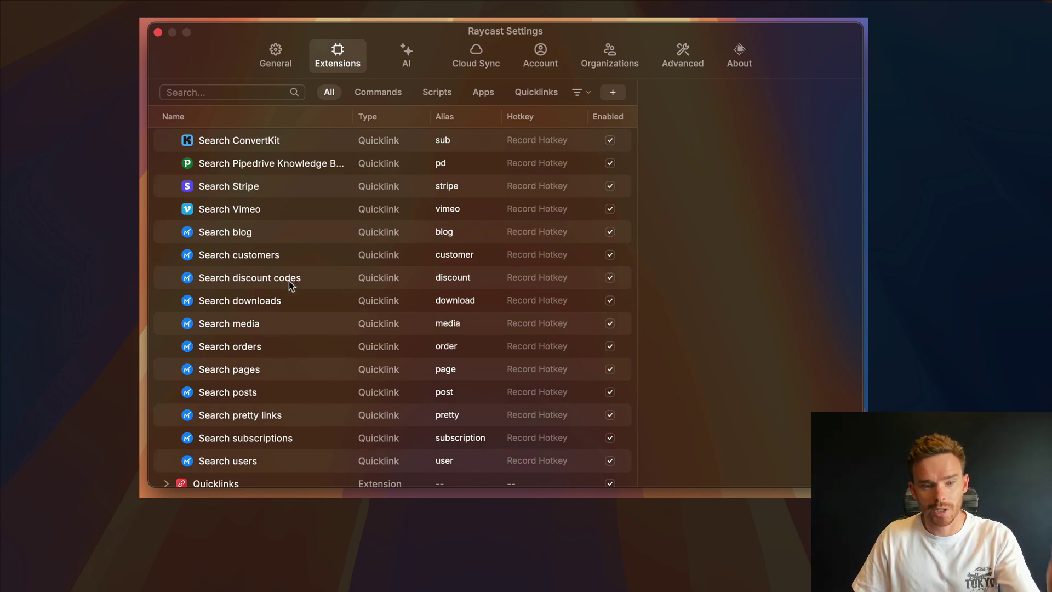
pyautogui.click(271, 234)
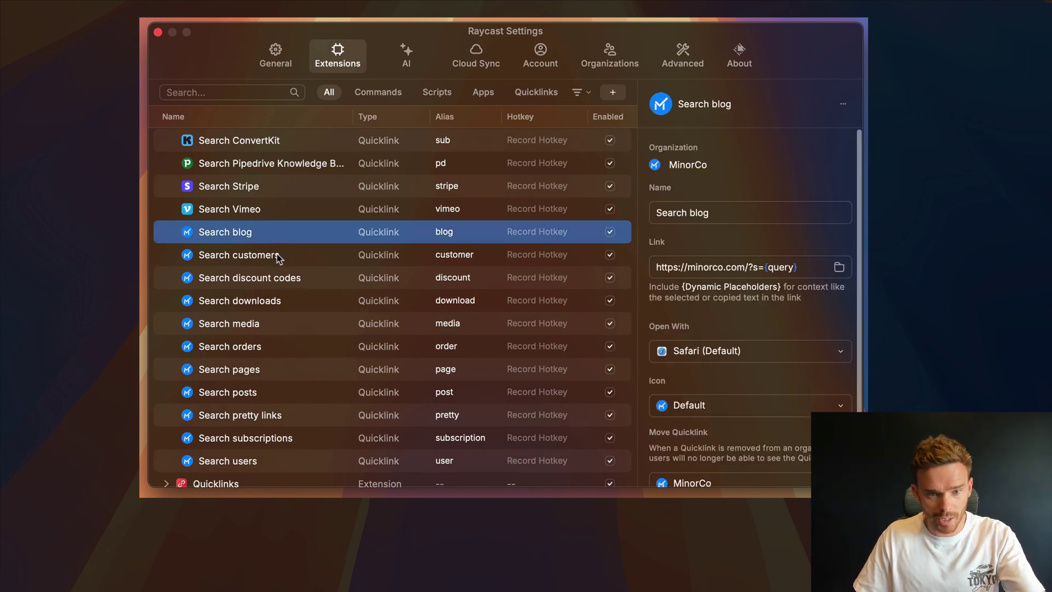
pyautogui.click(279, 258)
pyautogui.click(289, 280)
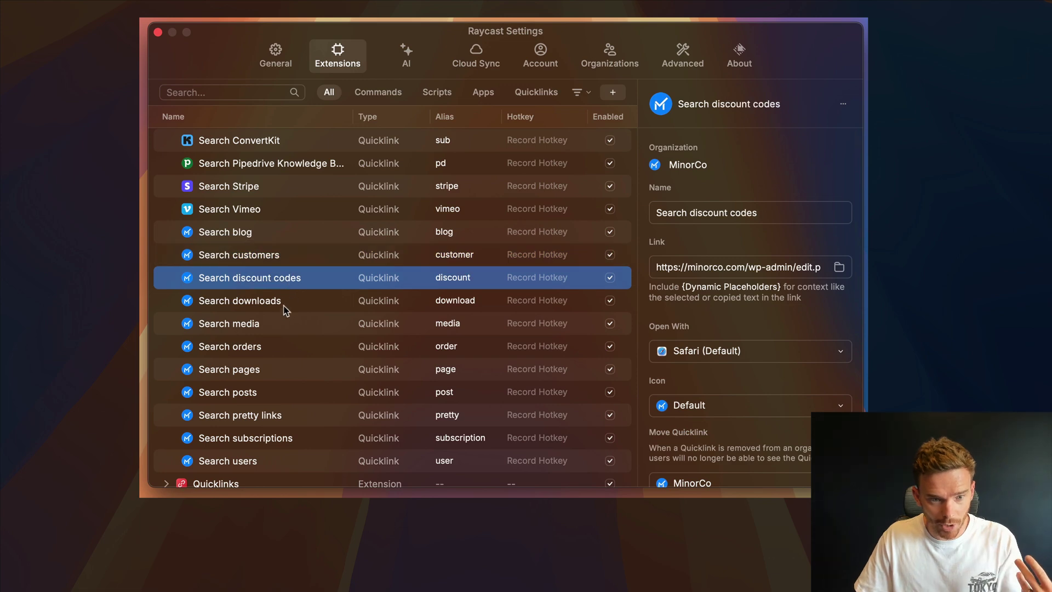
pyautogui.click(259, 187)
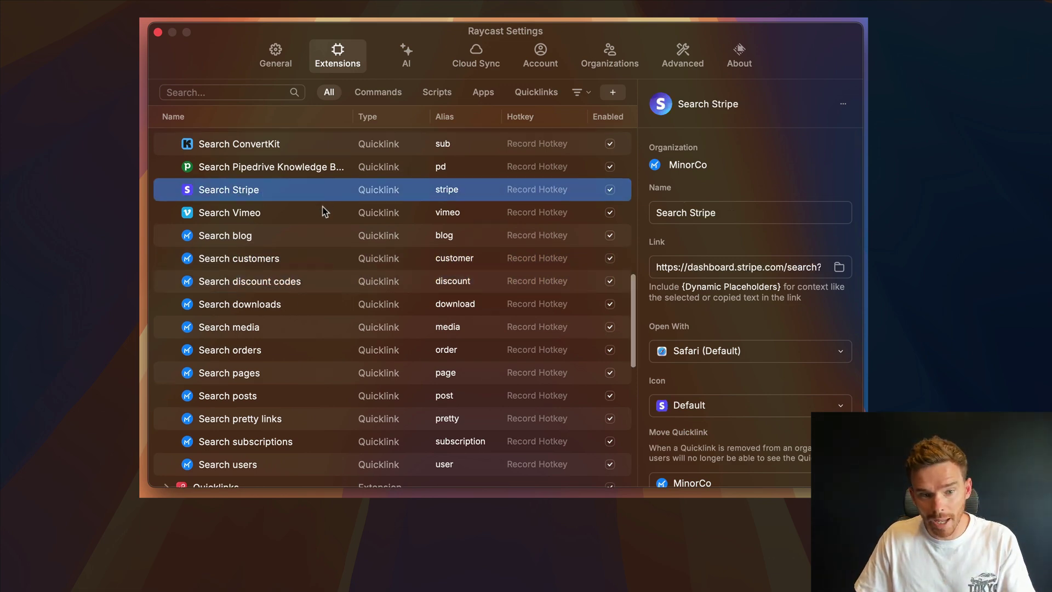
pyautogui.scroll(2, 324, 203)
pyautogui.click(281, 181)
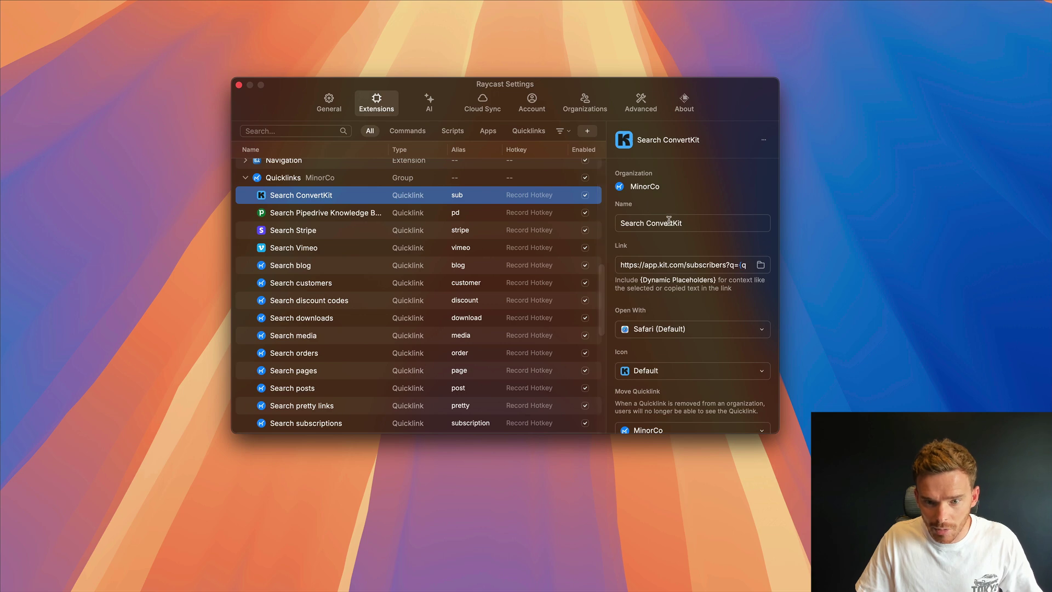
# - Rename Search ConvertKit to 'Search Kit' and reopen the launcher
pyautogui.click(725, 213)
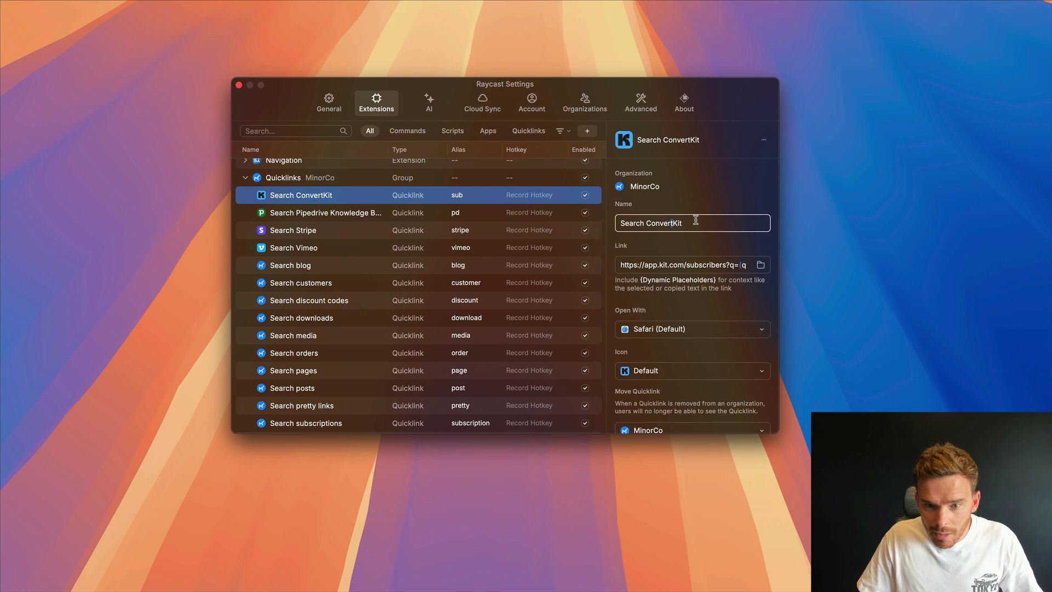
pyautogui.press('BackSpace')
pyautogui.press('BackSpace')
pyautogui.press('BackSpace')
pyautogui.press('BackSpace')
pyautogui.press('BackSpace')
pyautogui.press('BackSpace')
pyautogui.press('BackSpace')
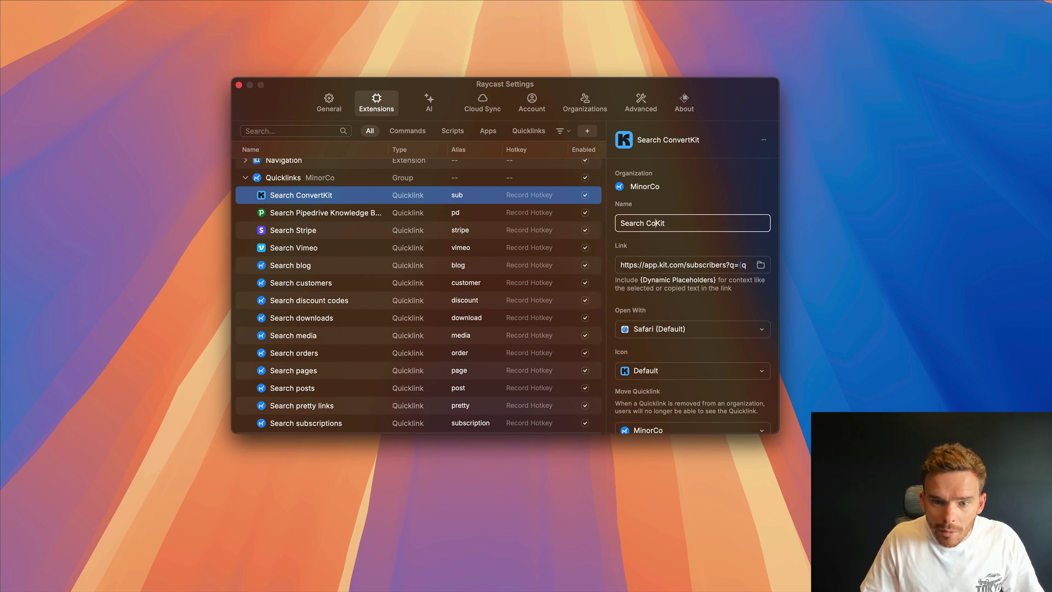
pyautogui.press('Return')
pyautogui.hotkey('alt', 'space')
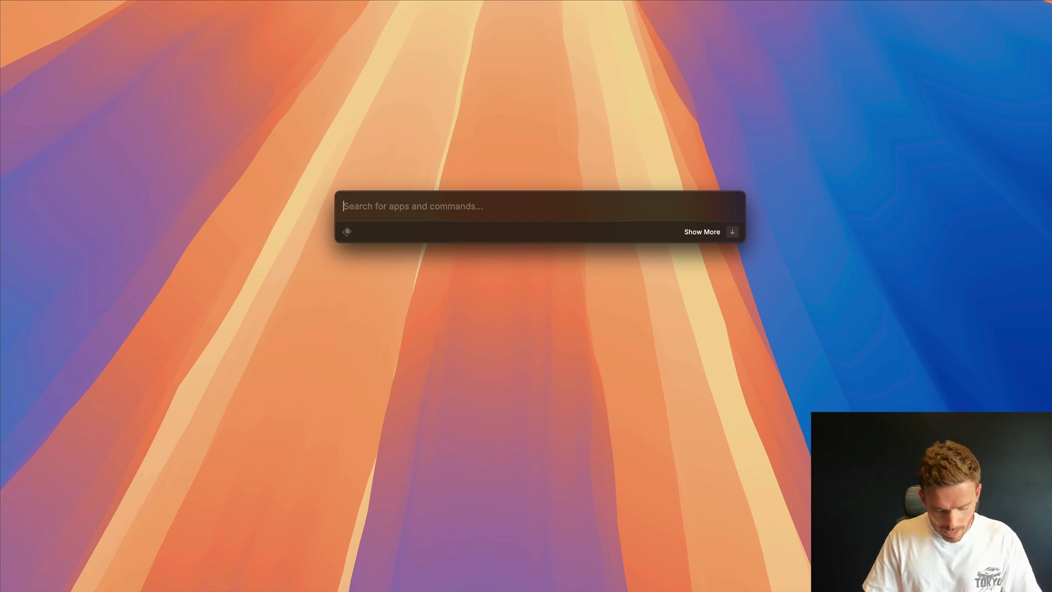
# - Run Search Kit via the 'sub' alias with the subscriber's e-mail address as the query
pyautogui.write('sub')
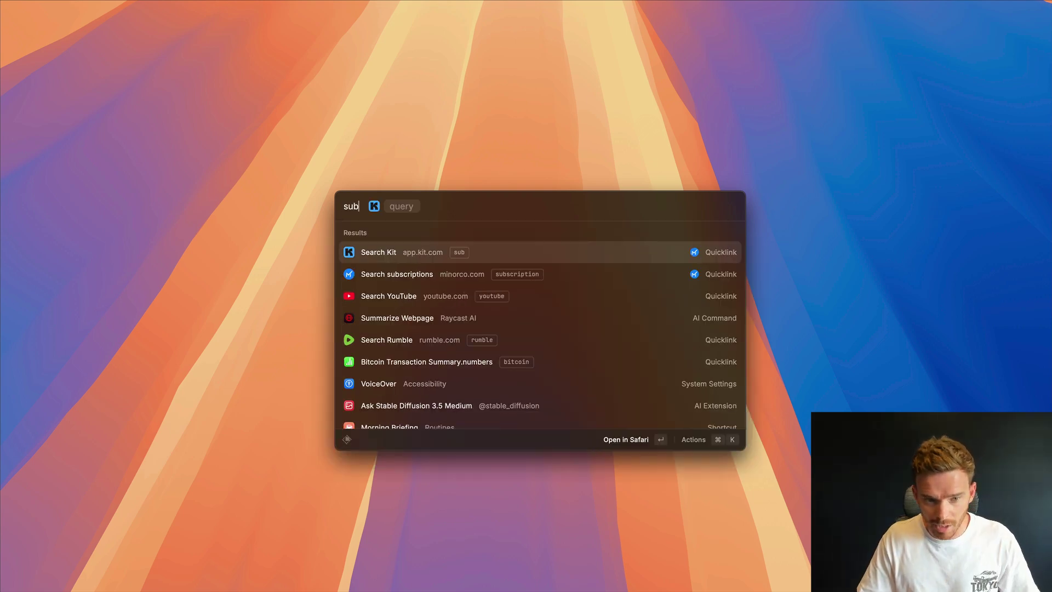
pyautogui.press('Tab')
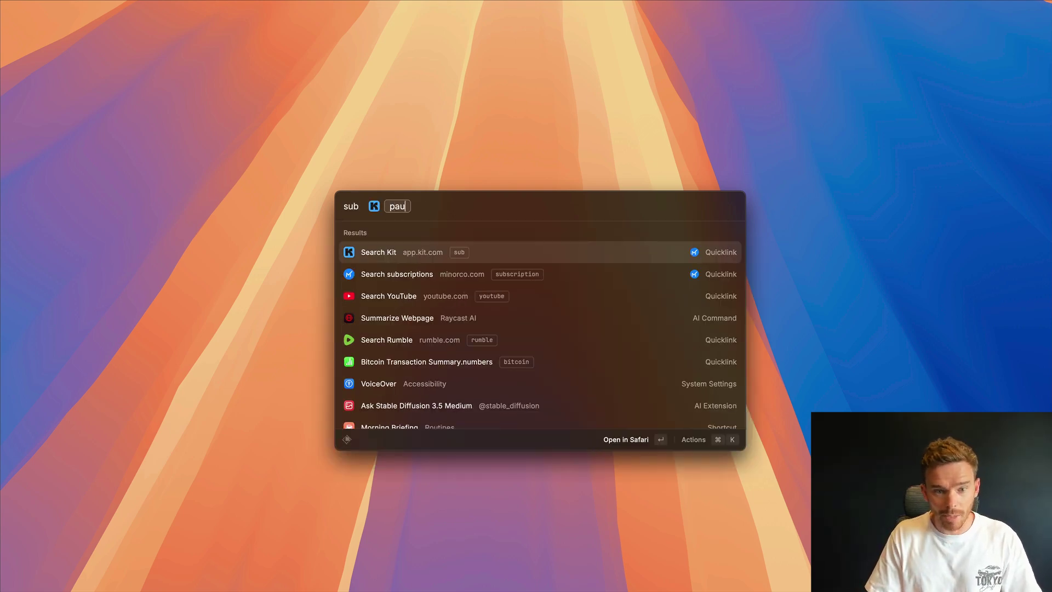
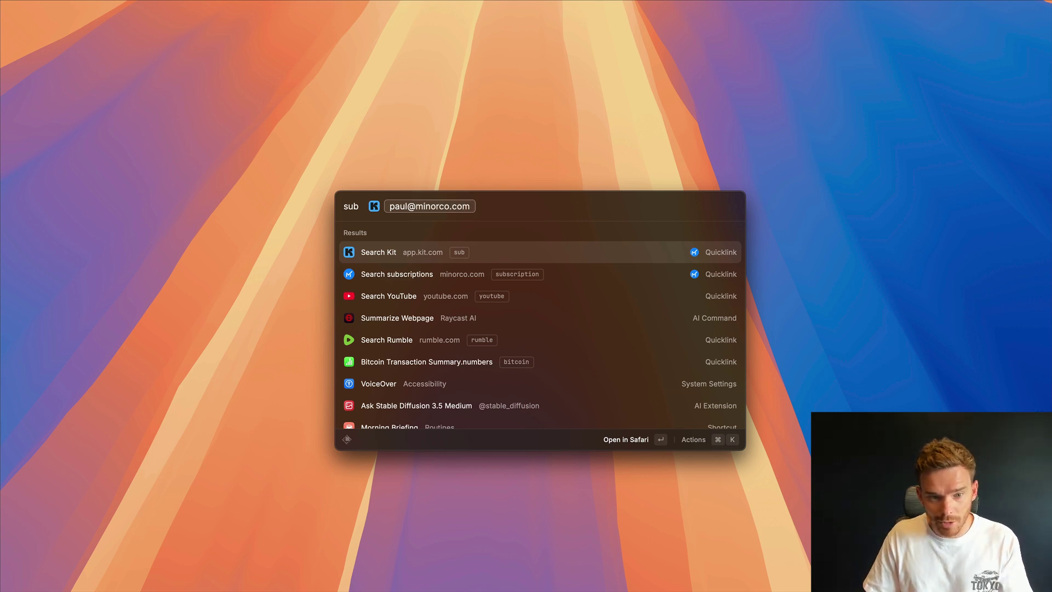
pyautogui.press('Return')
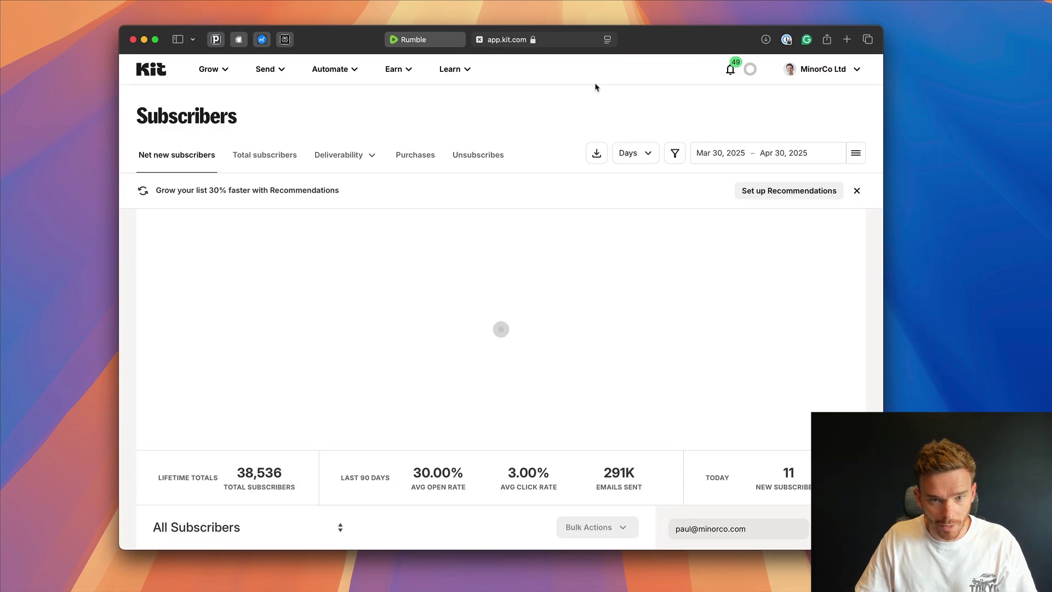
# - Inspect the q= e-mail parameter in the Kit subscriber search address
pyautogui.click(567, 39)
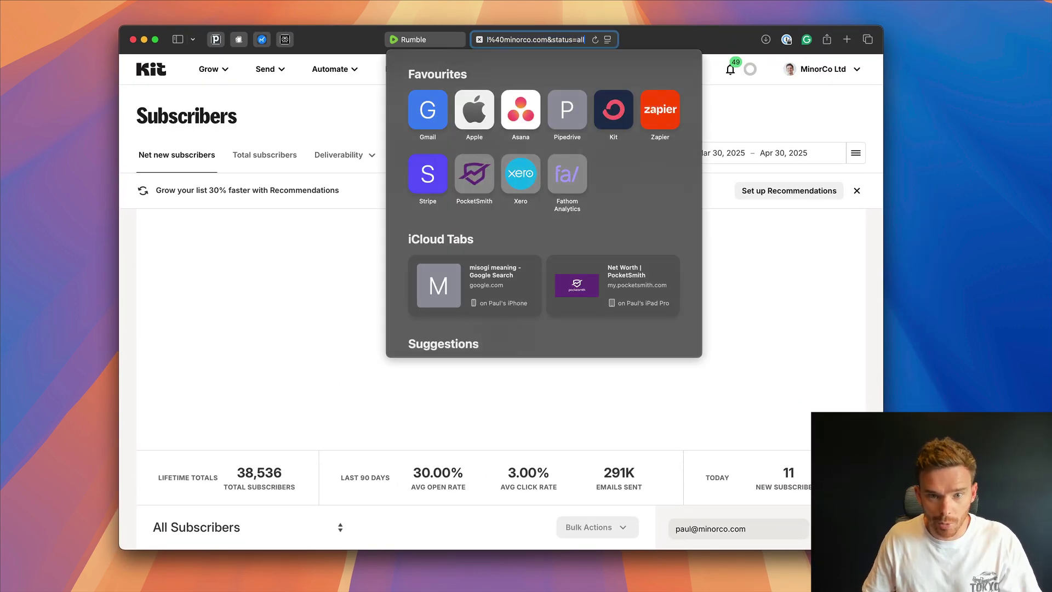
pyautogui.click(535, 39)
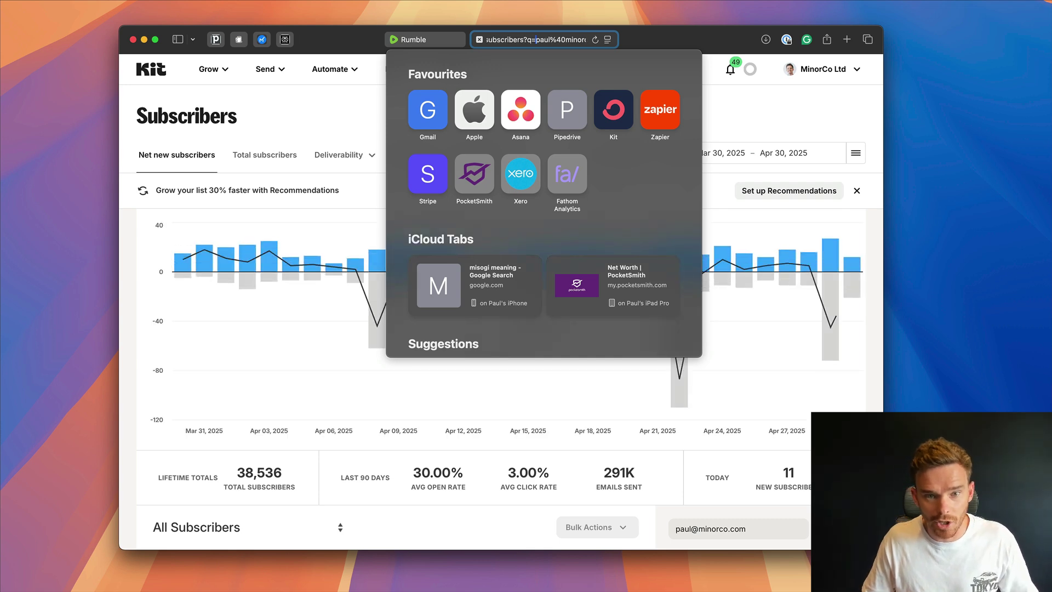
pyautogui.click(788, 120)
pyautogui.scroll(-5, 356, 356)
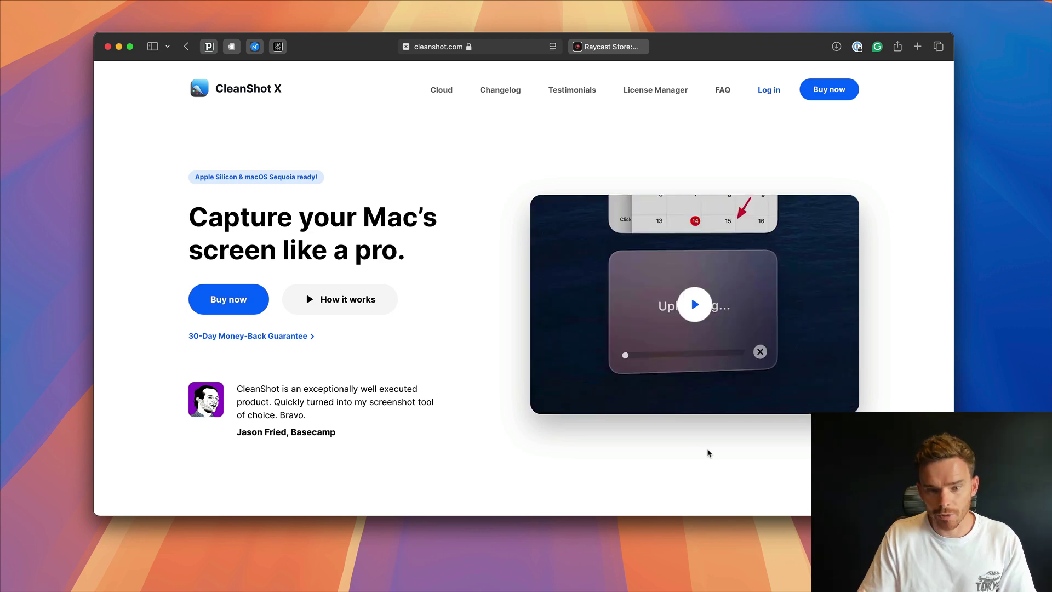
# - Close the cleanshot.com tab and minimize Safari to reveal Raycast Settings
pyautogui.scroll(-8, 589, 361)
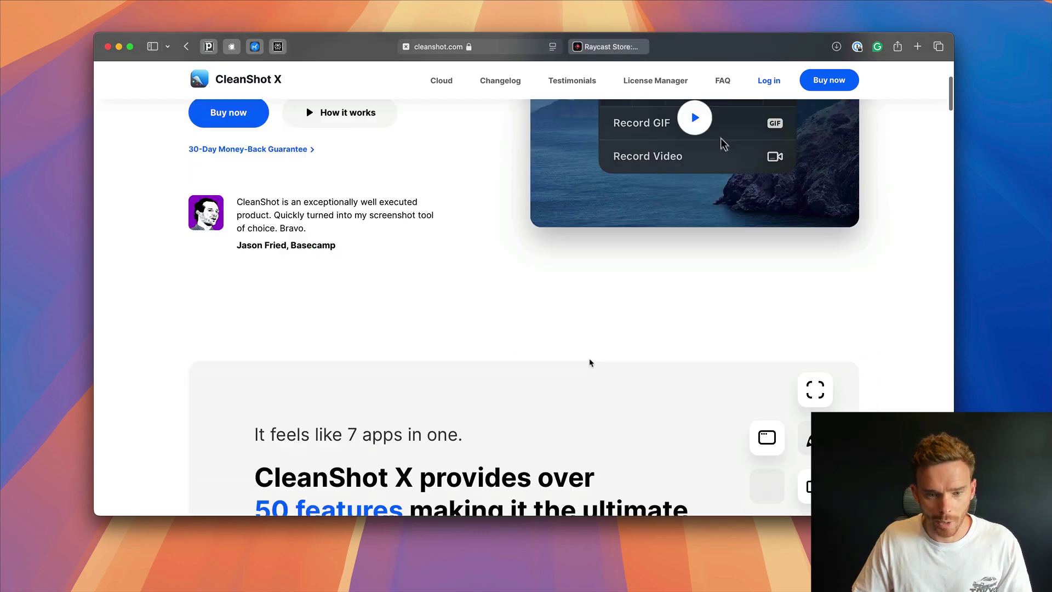
pyautogui.scroll(-10, 587, 373)
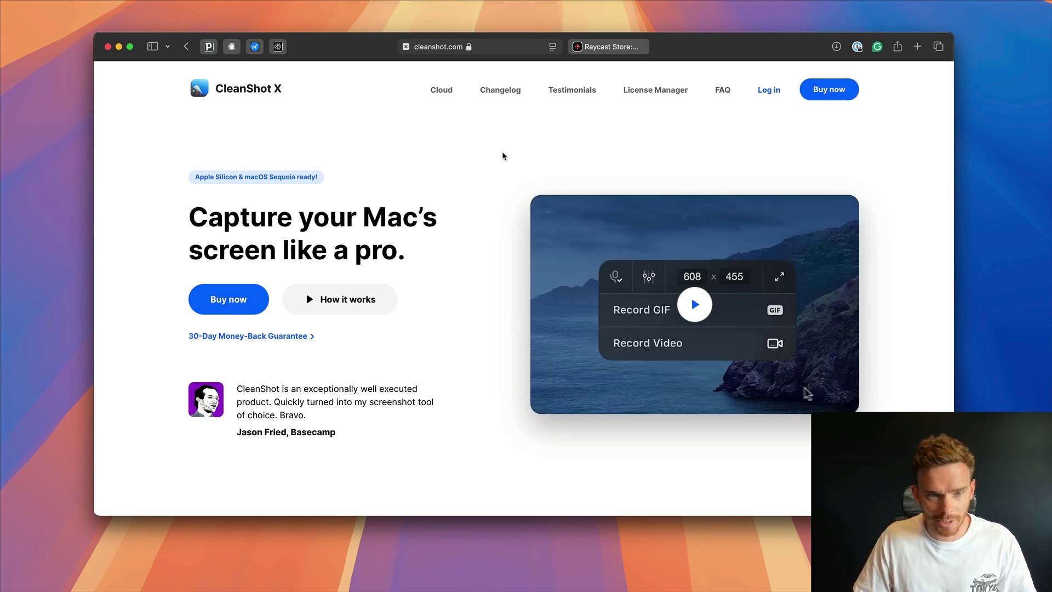
pyautogui.press('super+w')
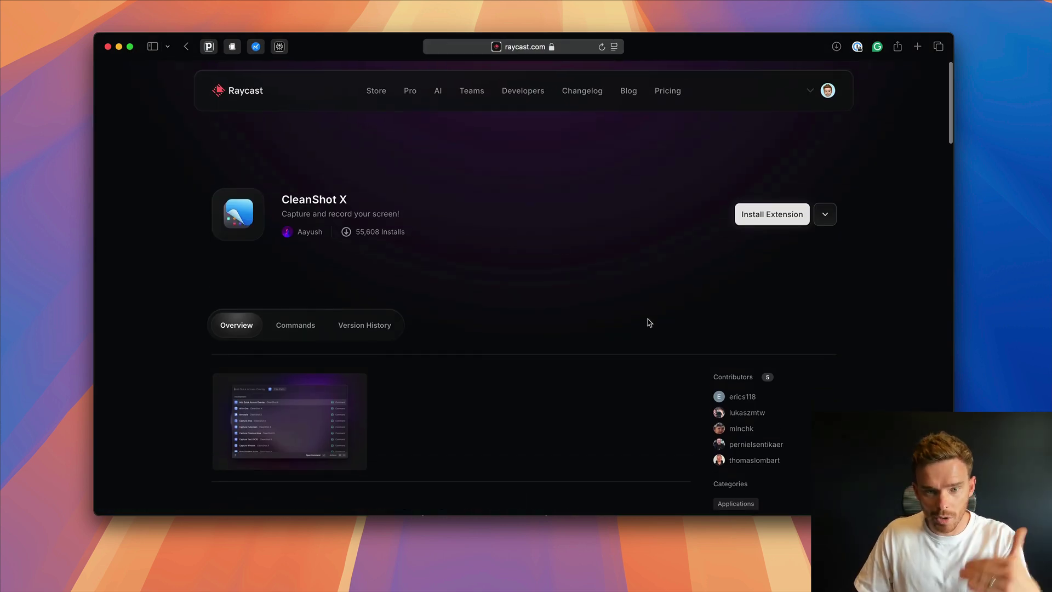
pyautogui.click(118, 48)
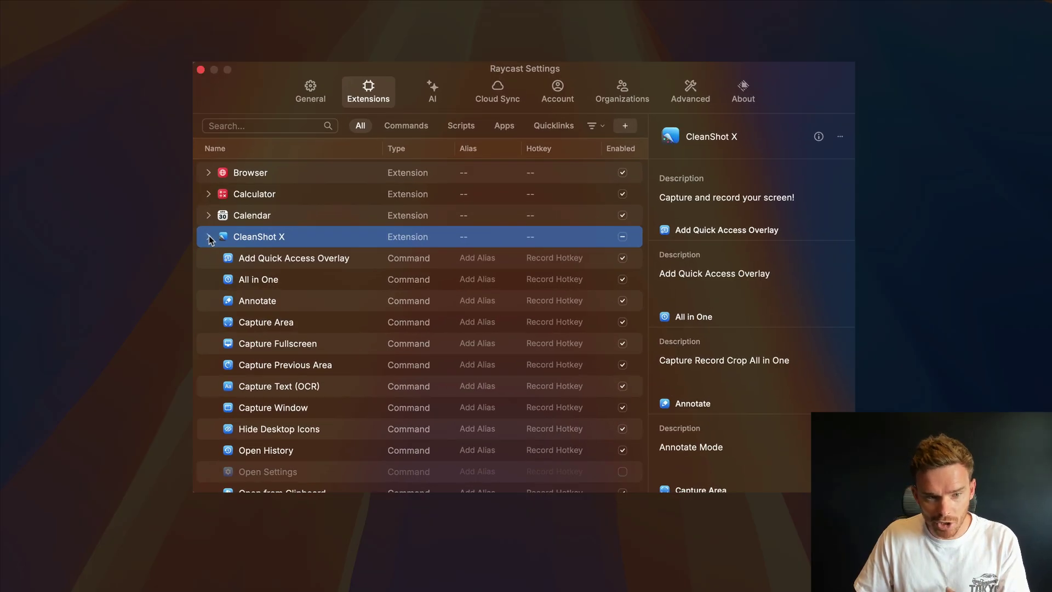
# - In the CleanShot X extension list, give the Record Screen command the alias 'cs'
pyautogui.click(264, 244)
pyautogui.click(264, 244)
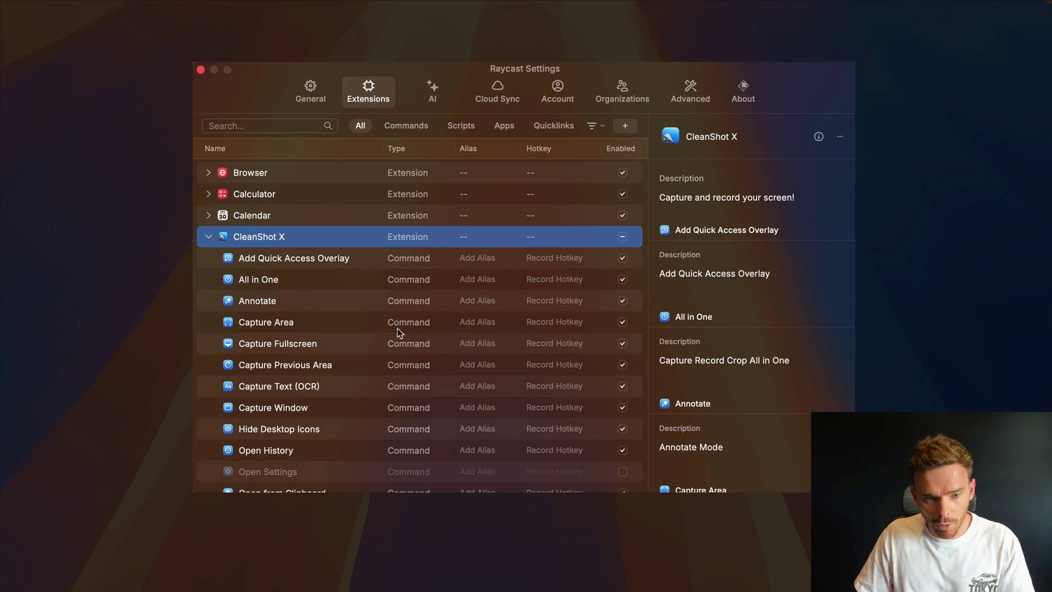
pyautogui.scroll(-2, 396, 330)
pyautogui.scroll(-3, 397, 329)
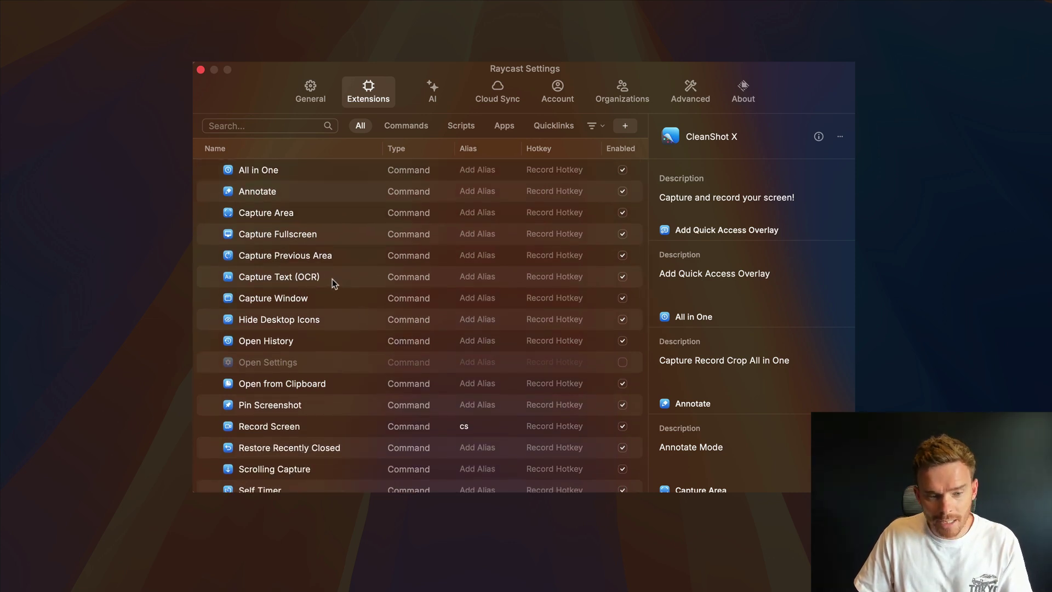
pyautogui.scroll(-4, 347, 341)
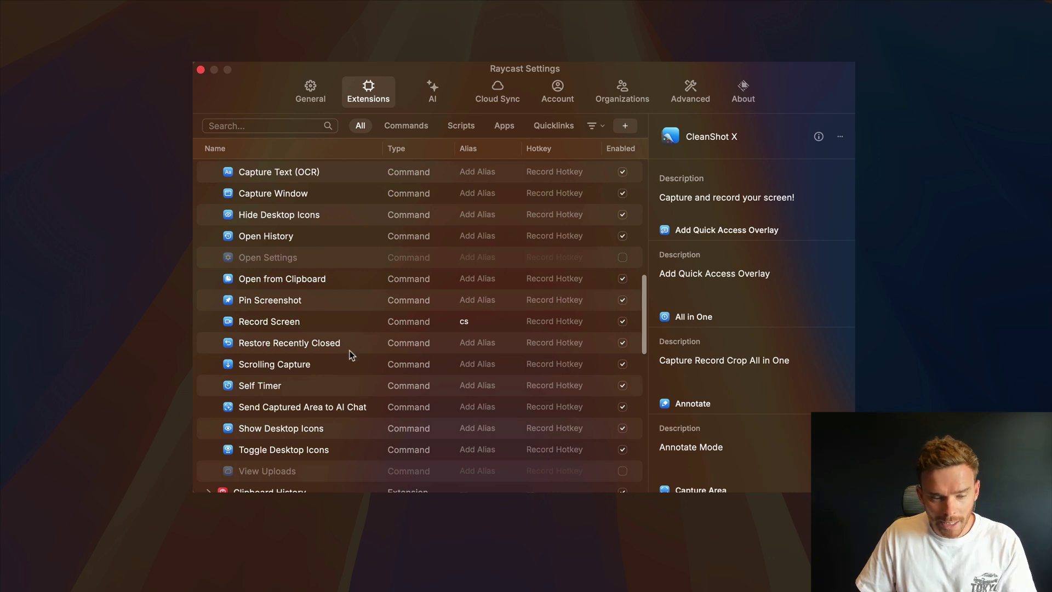
pyautogui.scroll(4, 348, 350)
pyautogui.scroll(3, 349, 351)
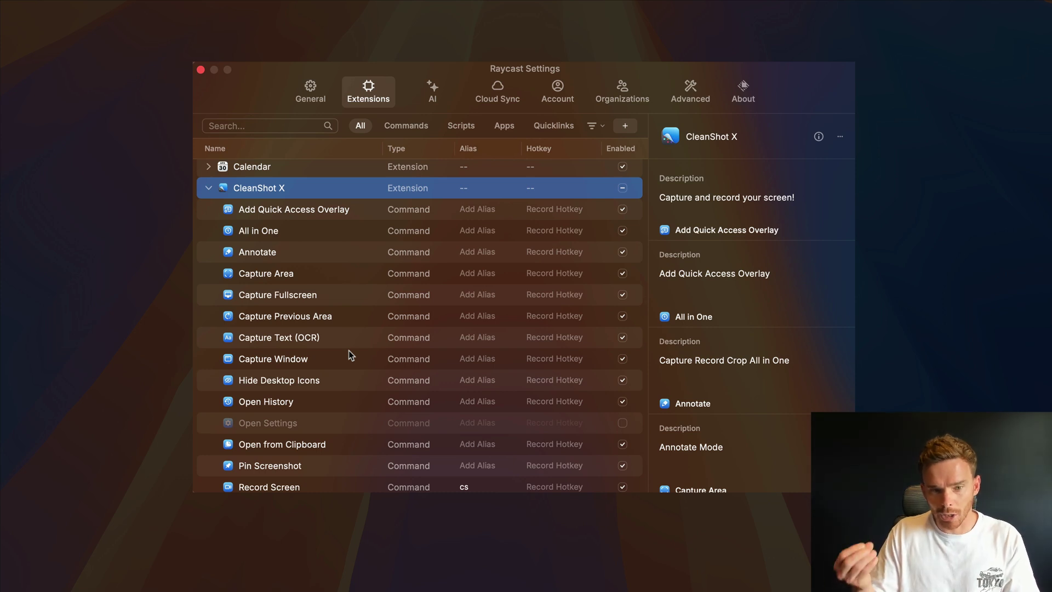
pyautogui.scroll(-9, 320, 304)
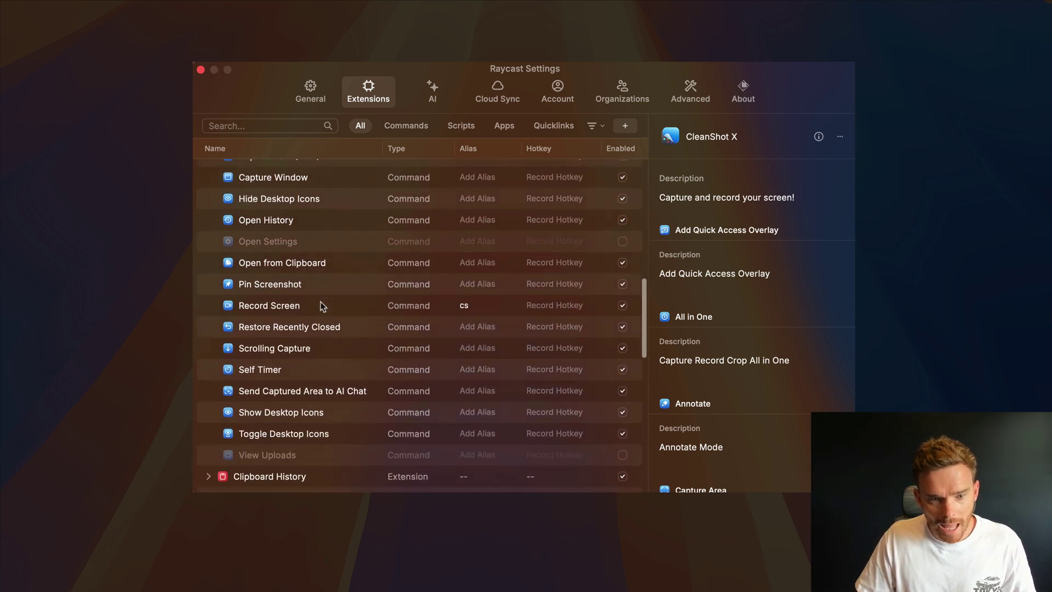
pyautogui.click(433, 300)
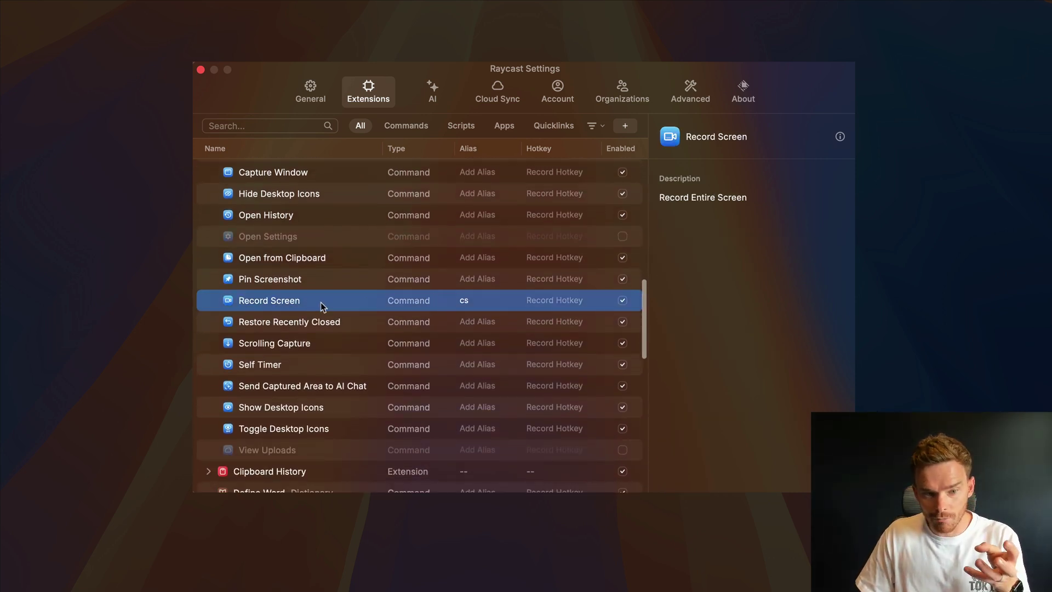
pyautogui.click(477, 305)
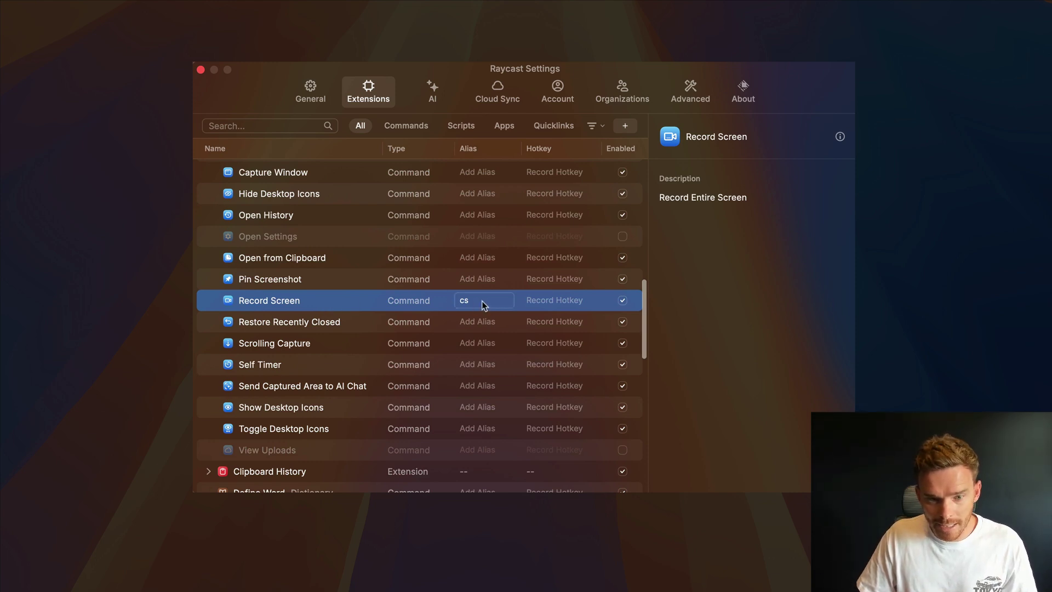
pyautogui.press('Return')
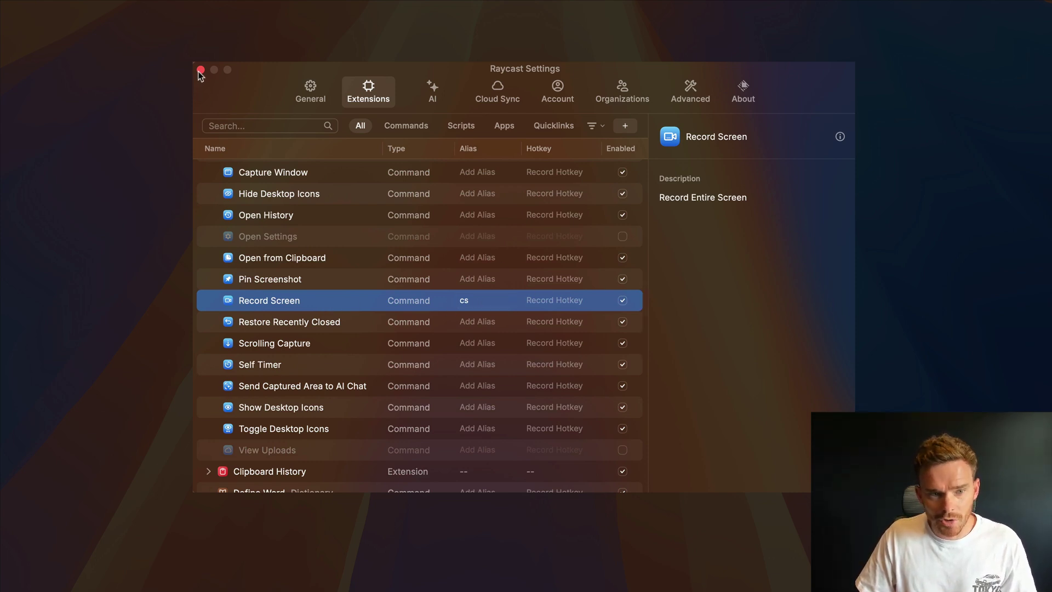
# - Close Settings, launch CleanShot's Record Screen with the 'cs' alias, and mark a 1135×658 area
pyautogui.click(201, 69)
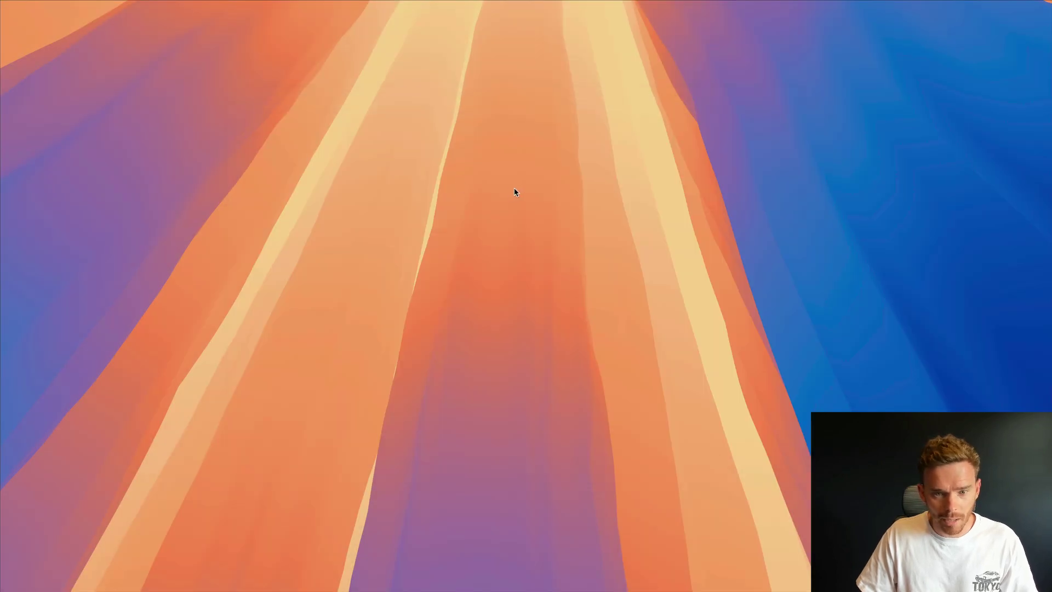
pyautogui.hotkey('alt', 'space')
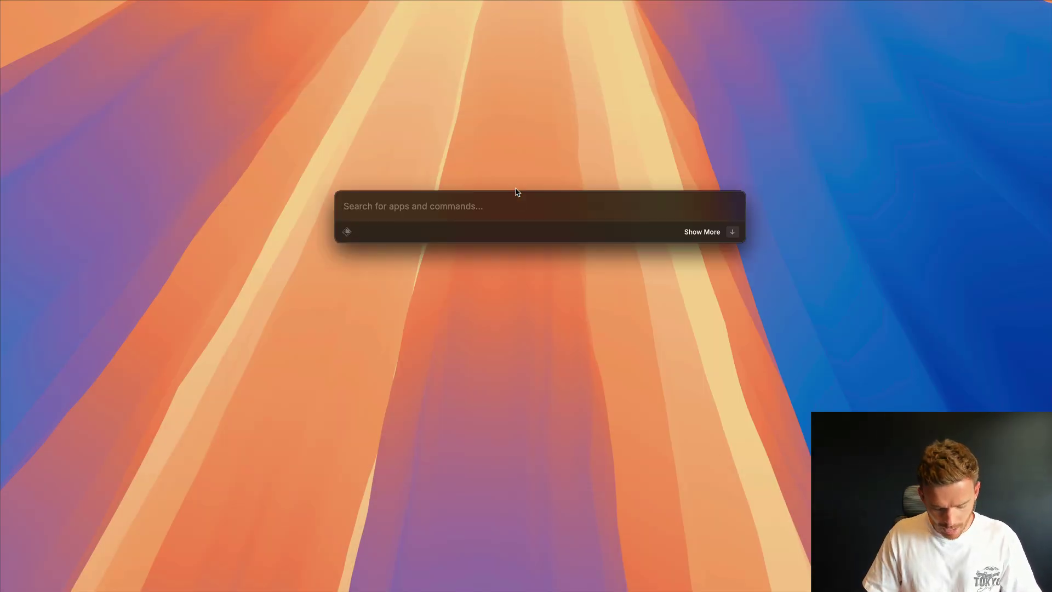
pyautogui.write('cs')
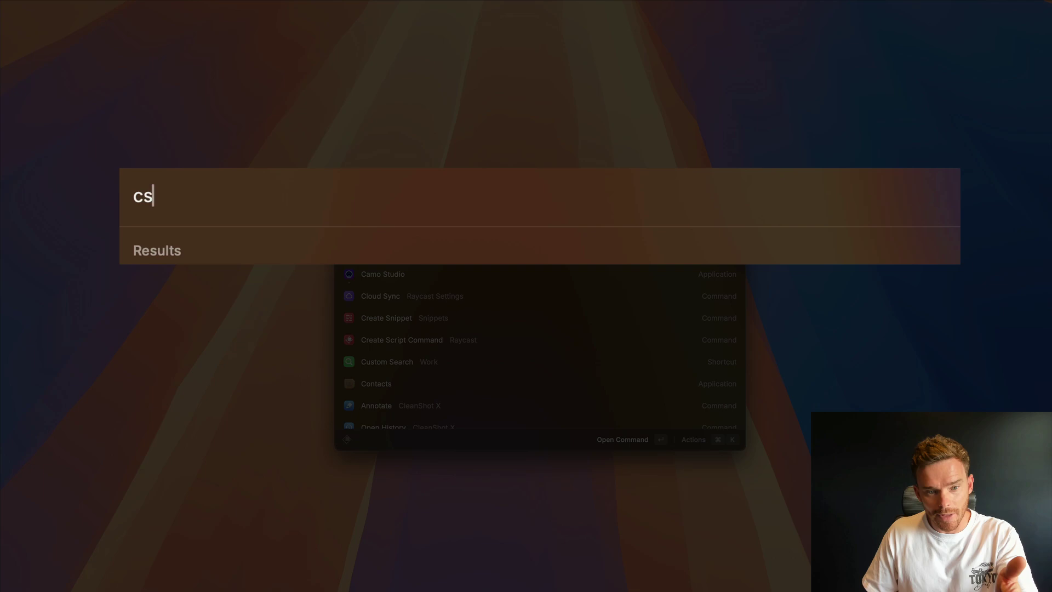
pyautogui.press('Return')
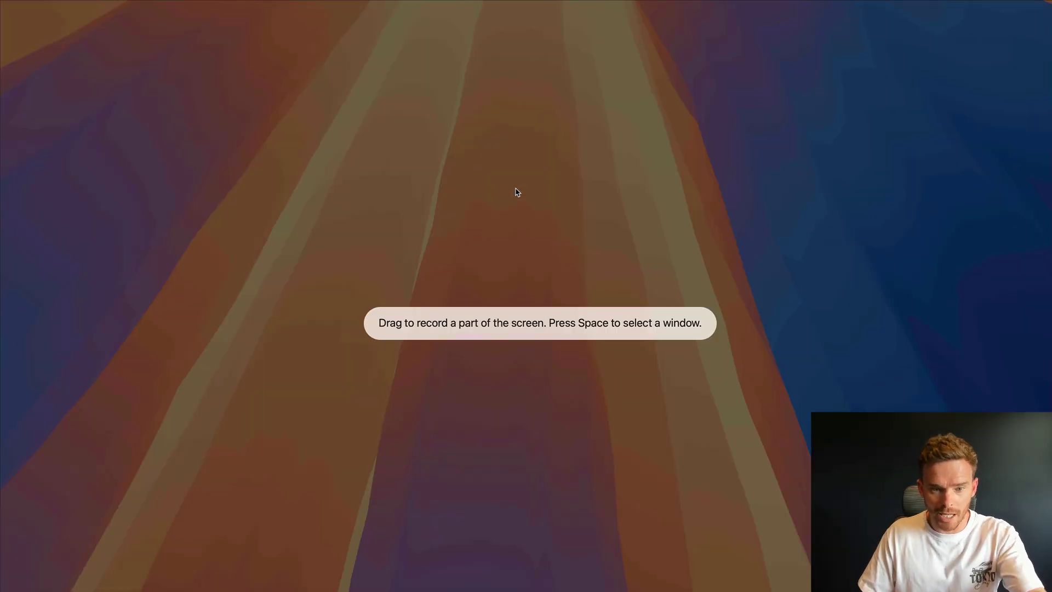
pyautogui.moveTo(220, 132); pyautogui.dragTo(843, 492)
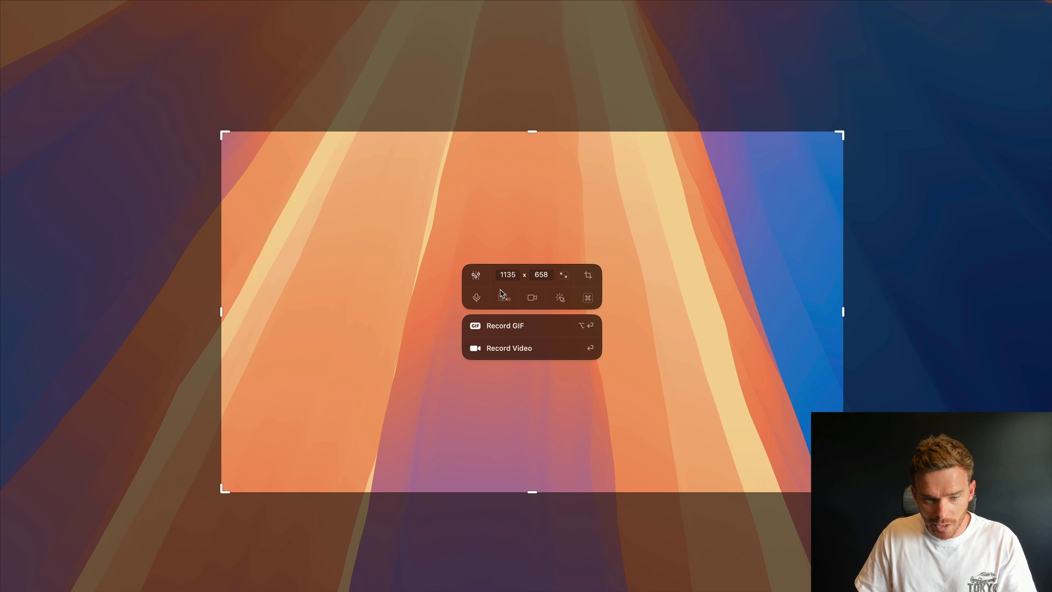
# - Turn on the RØDE NT-USB Mini microphone and Logitech BRIO camera, then start recording
pyautogui.click(476, 298)
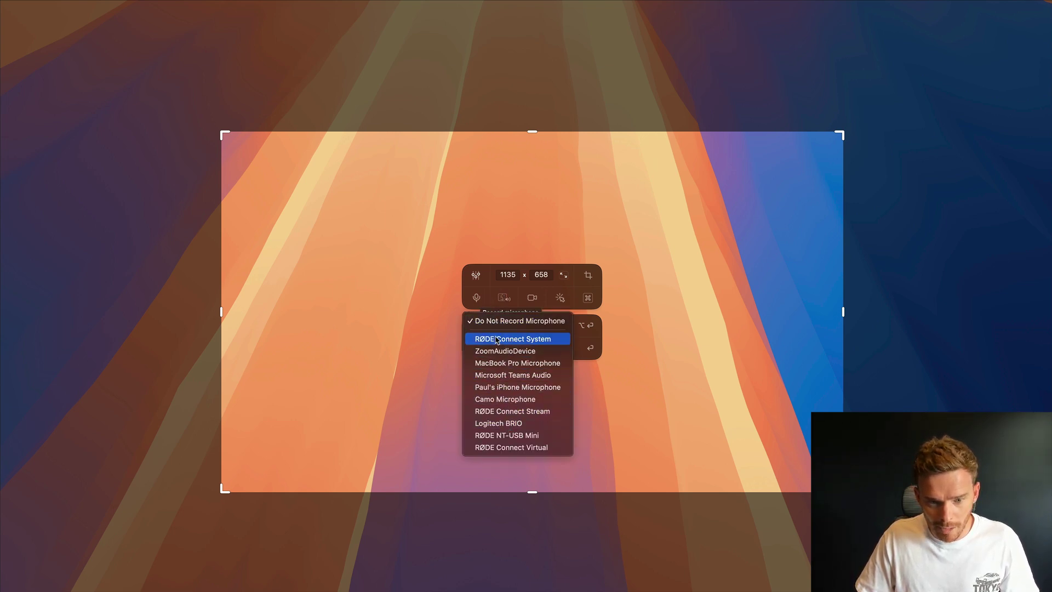
pyautogui.click(516, 435)
pyautogui.click(534, 301)
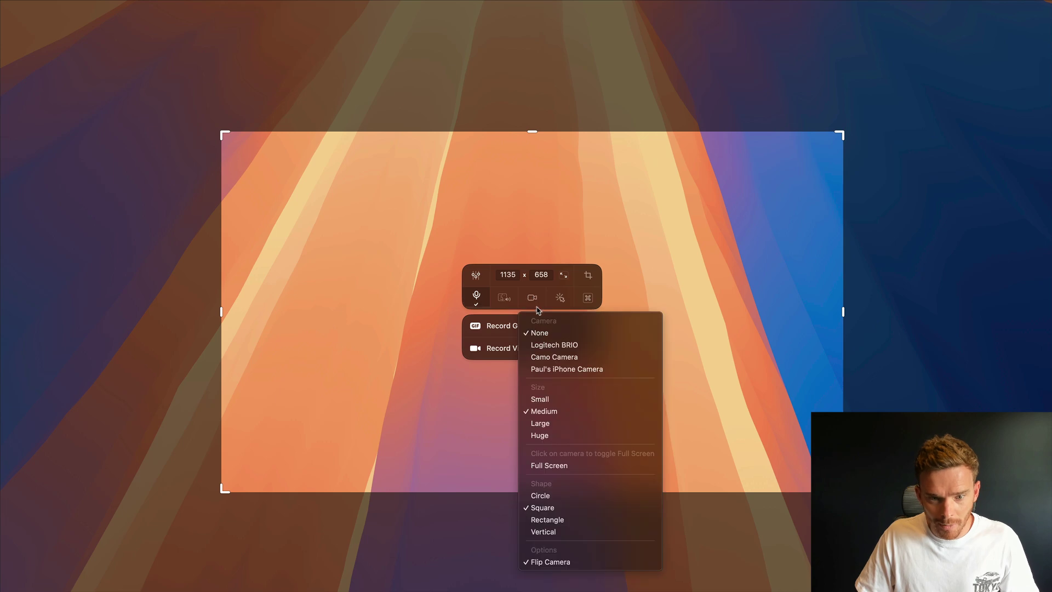
pyautogui.click(558, 344)
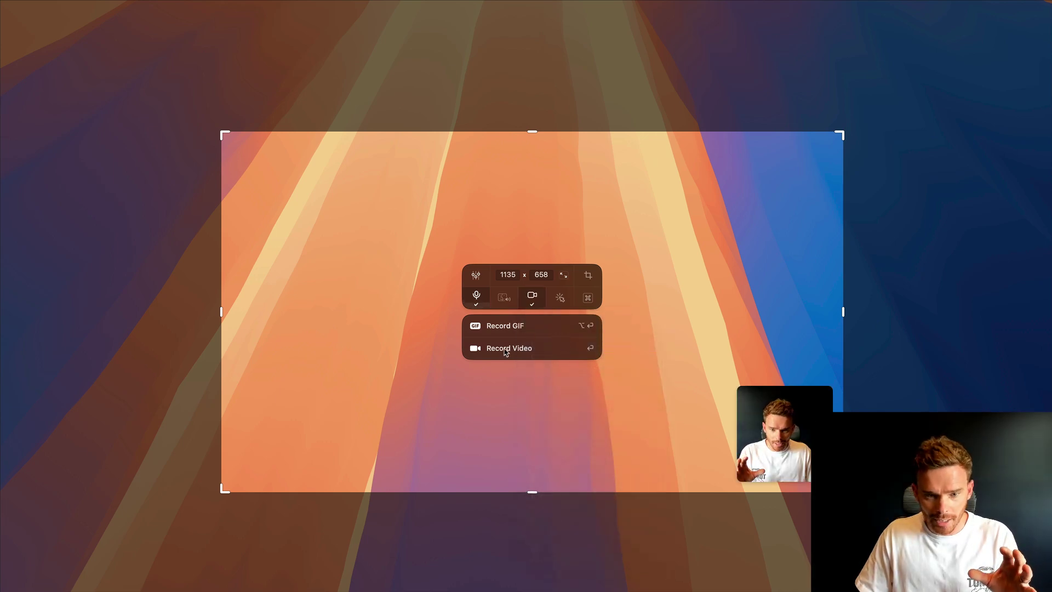
pyautogui.press('Return')
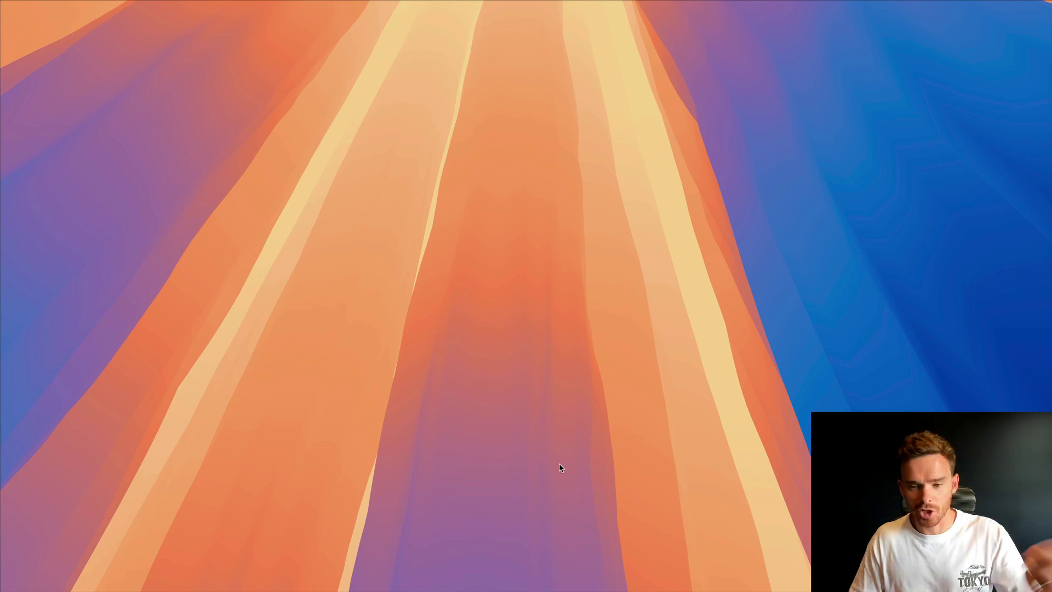
# - Browse the Quick AI Model list in AI settings, keeping GPT-4o mini as the model
pyautogui.hotkey('alt', 'space')
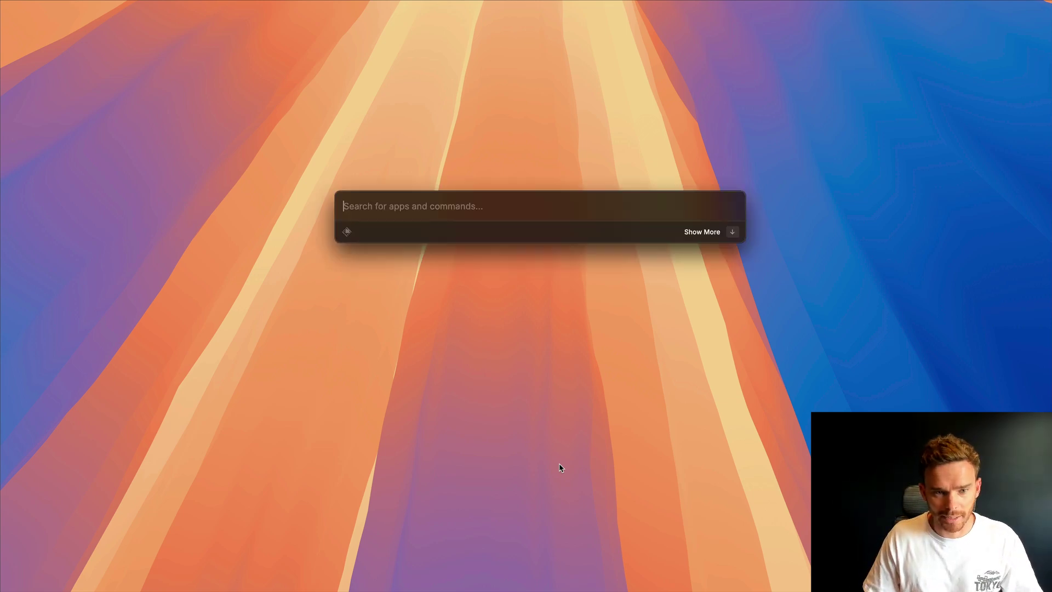
pyautogui.write('cs')
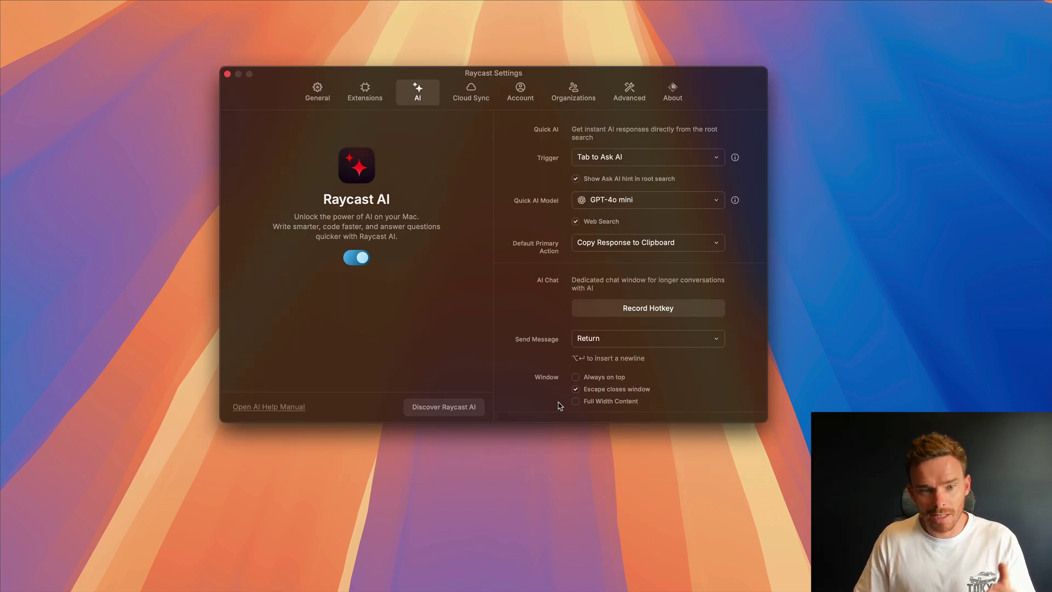
pyautogui.scroll(-1, 745, 289)
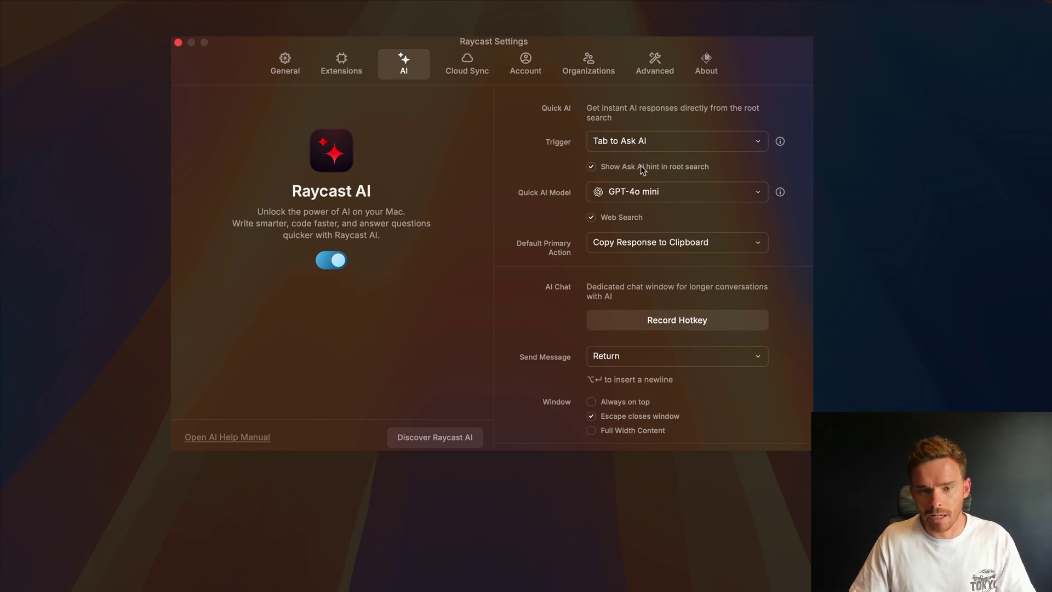
pyautogui.click(675, 191)
pyautogui.scroll(-2, 698, 274)
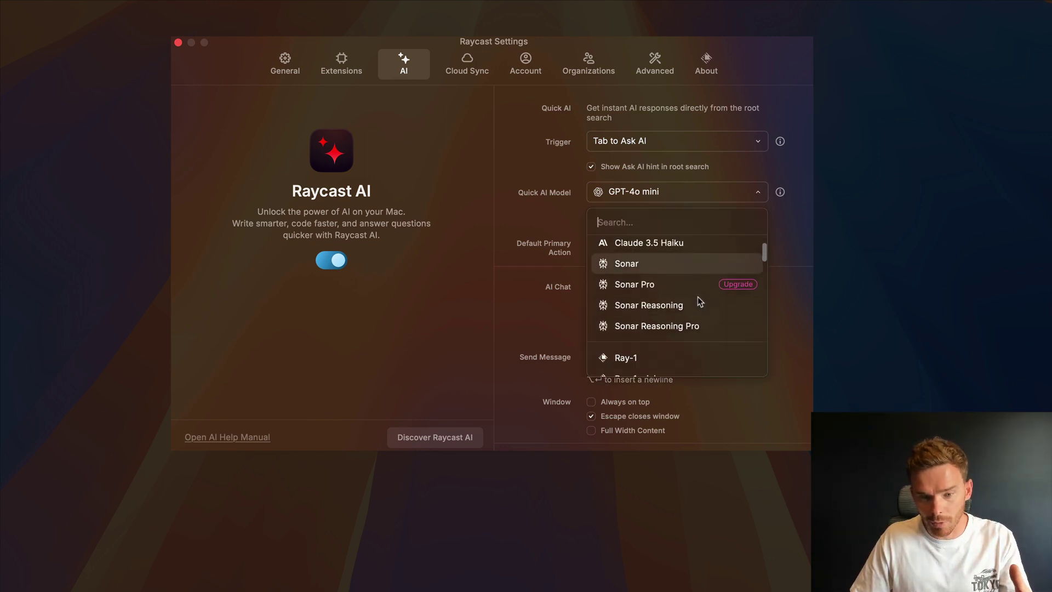
pyautogui.scroll(2, 697, 297)
pyautogui.moveTo(692, 266)
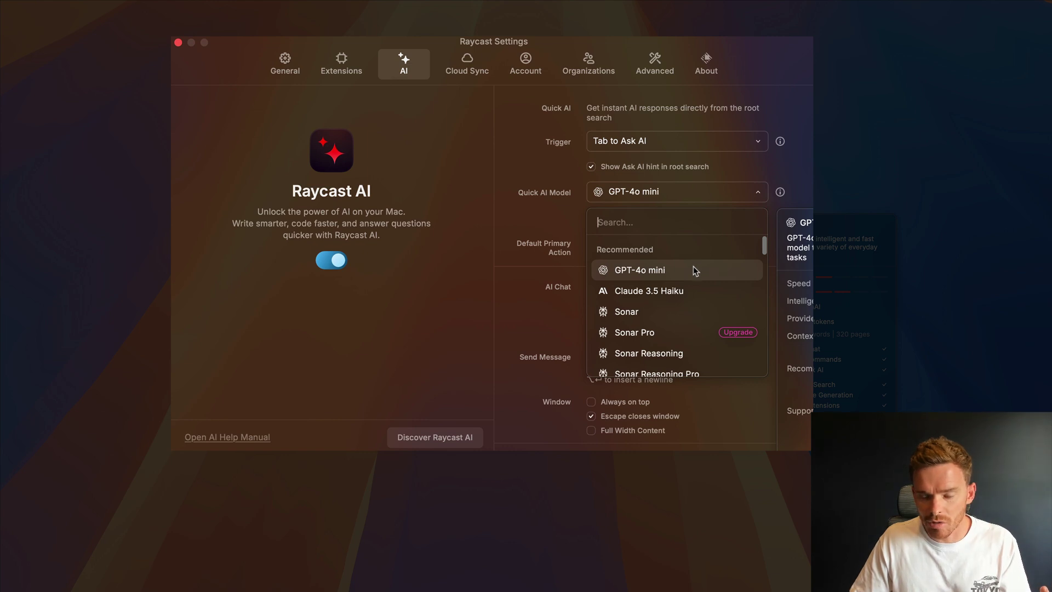
pyautogui.scroll(-4, 692, 269)
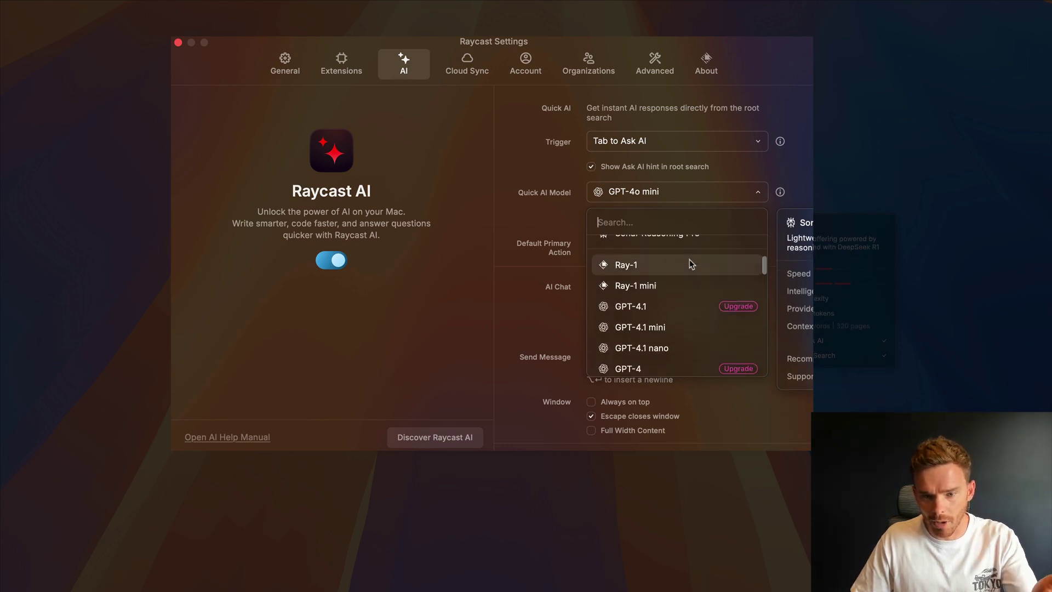
pyautogui.scroll(-4, 699, 297)
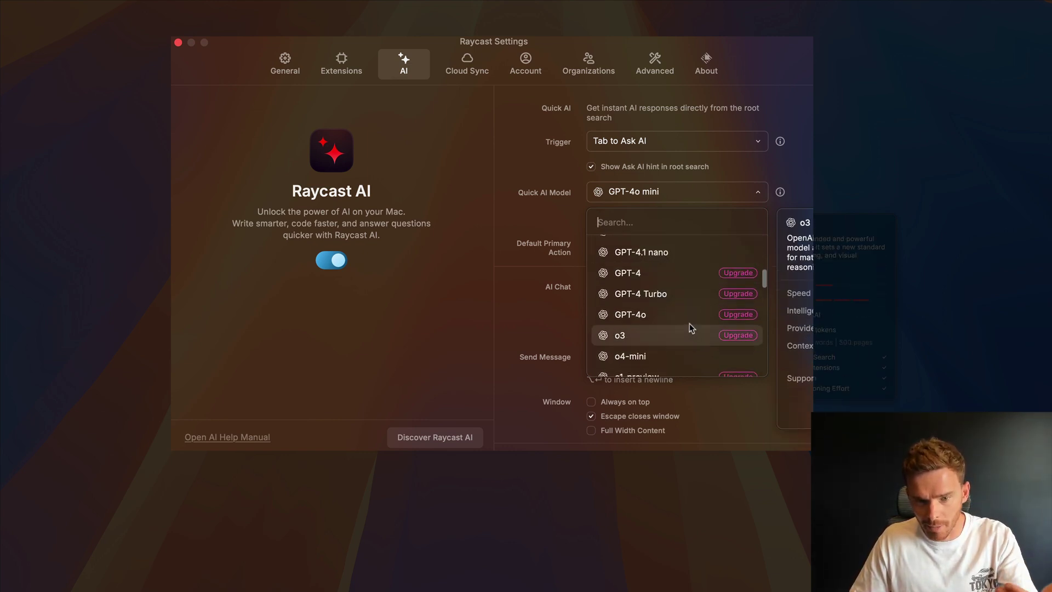
pyautogui.scroll(-5, 689, 323)
pyautogui.click(640, 150)
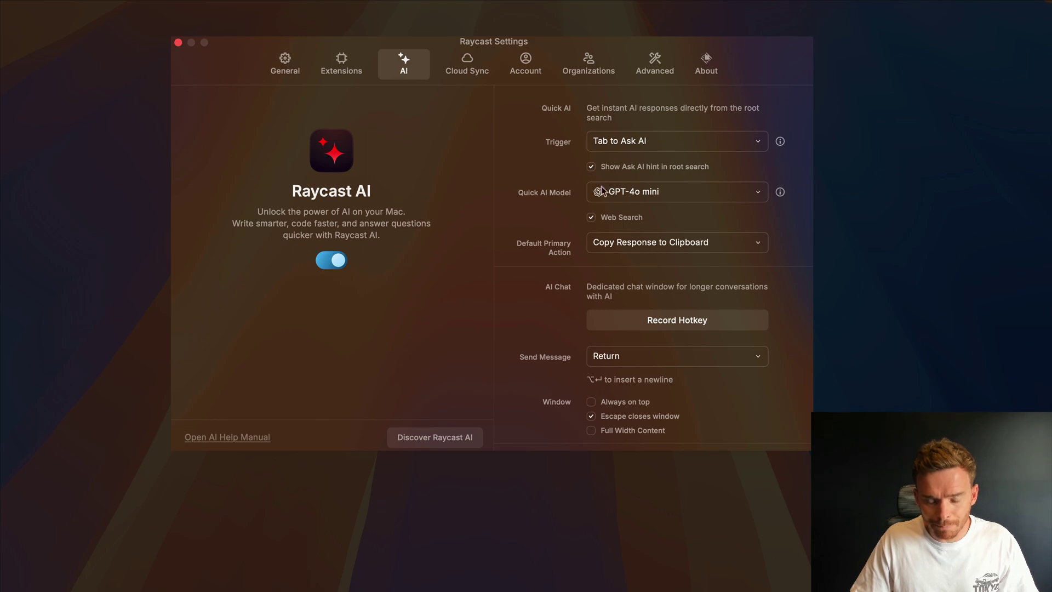
pyautogui.scroll(-5, 603, 190)
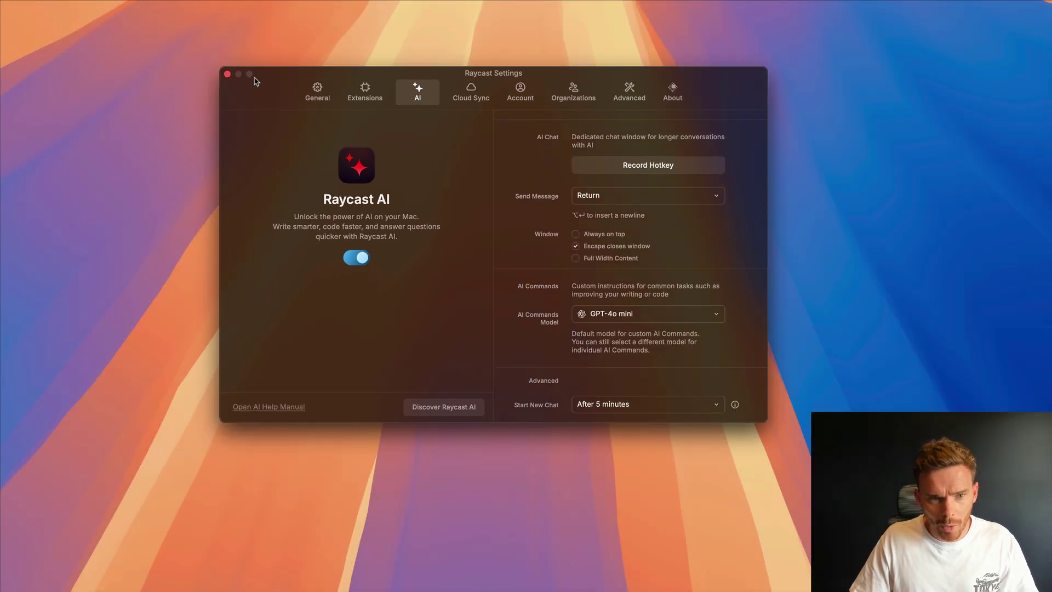
# - Ask Quick AI 'what are some productivity tips to help with procrastination'
pyautogui.click(228, 74)
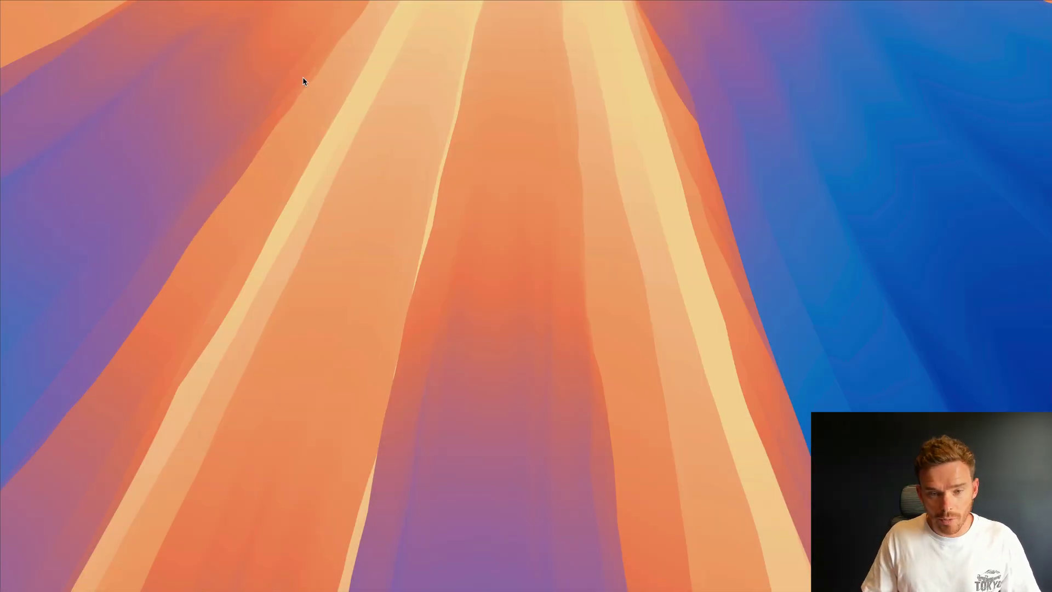
pyautogui.hotkey('alt', 'space')
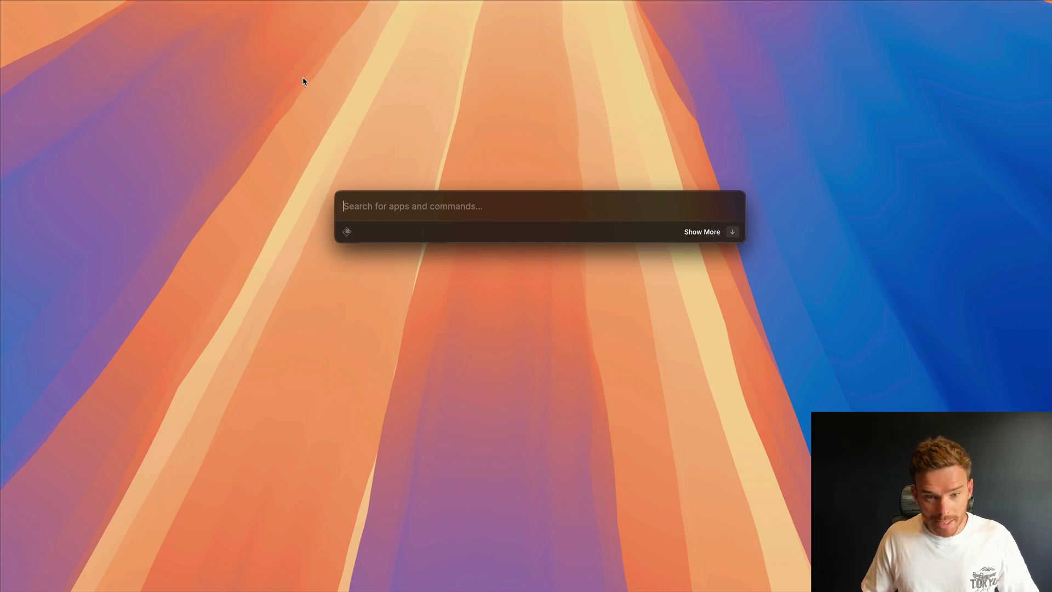
pyautogui.press('Tab')
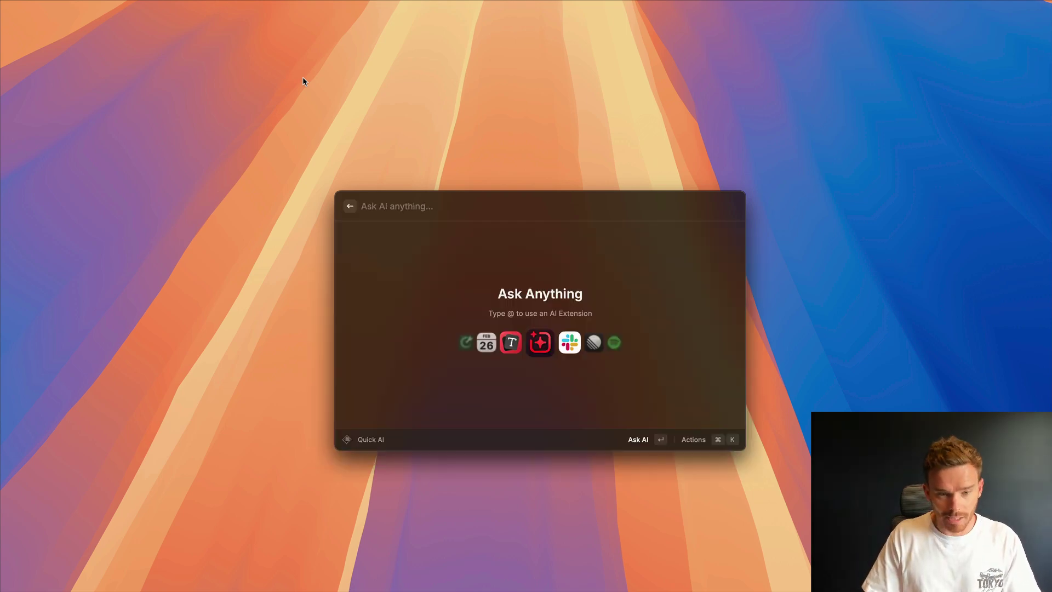
pyautogui.write('what are s')
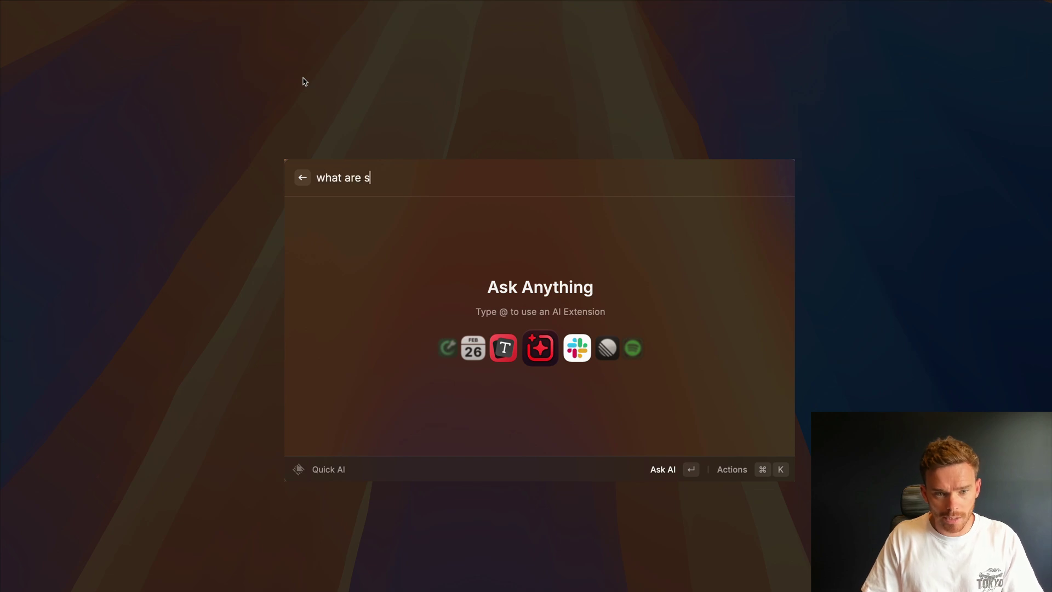
pyautogui.write('ome productivity t')
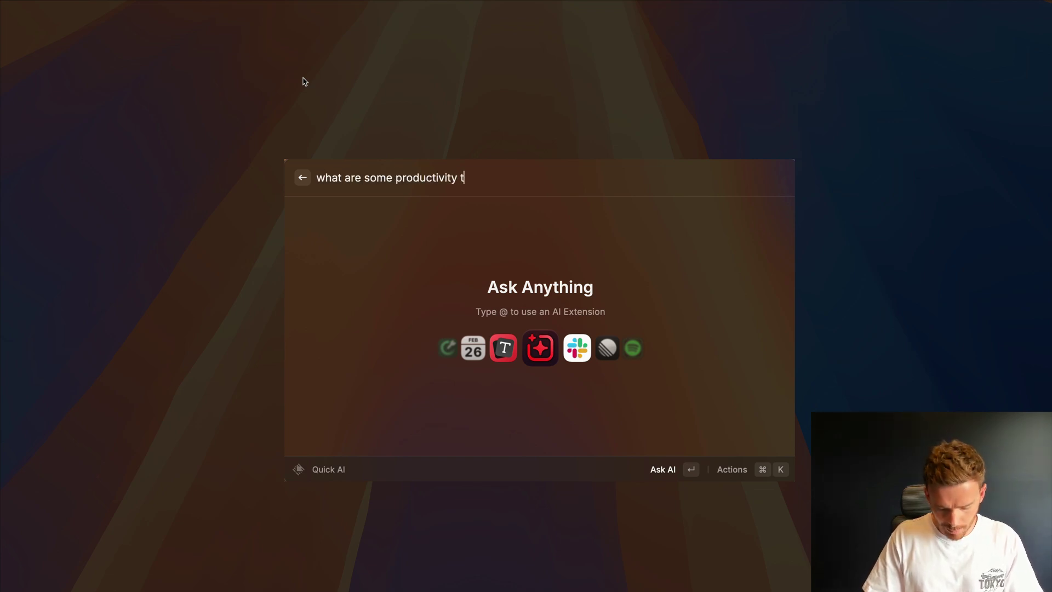
pyautogui.write('ips to help with ')
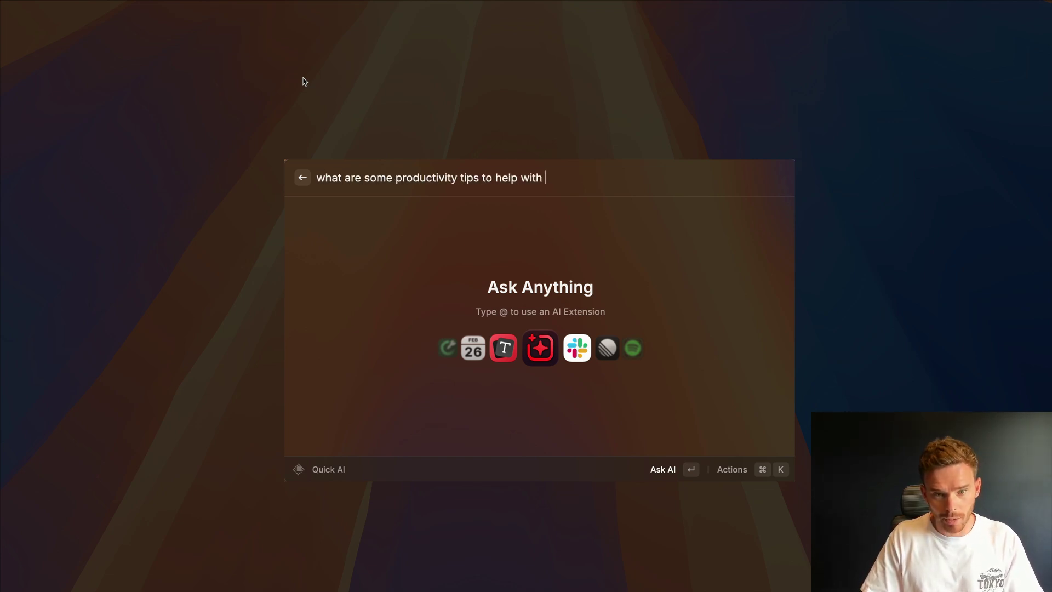
pyautogui.write('procrastination')
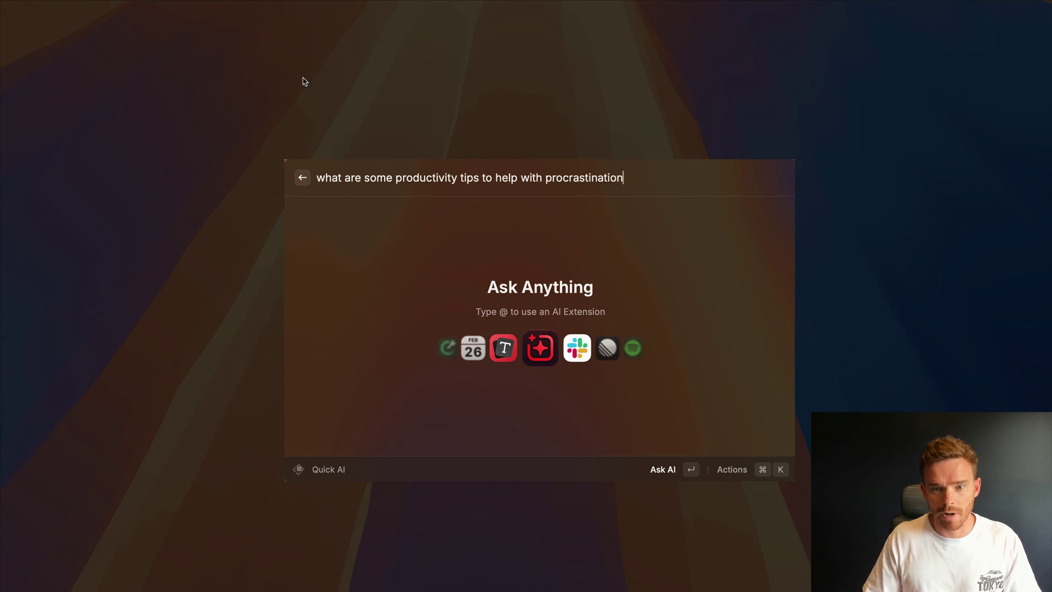
pyautogui.press('Return')
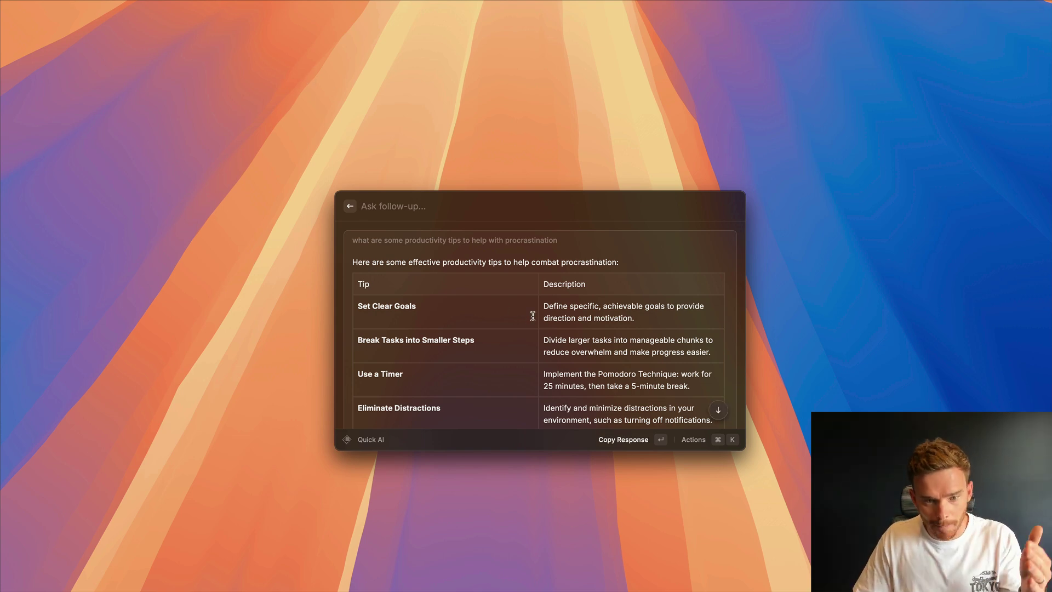
# - Move the Quick AI answer into a full AI Chat with Continue in Chat
pyautogui.scroll(-3, 531, 313)
pyautogui.scroll(-5, 531, 313)
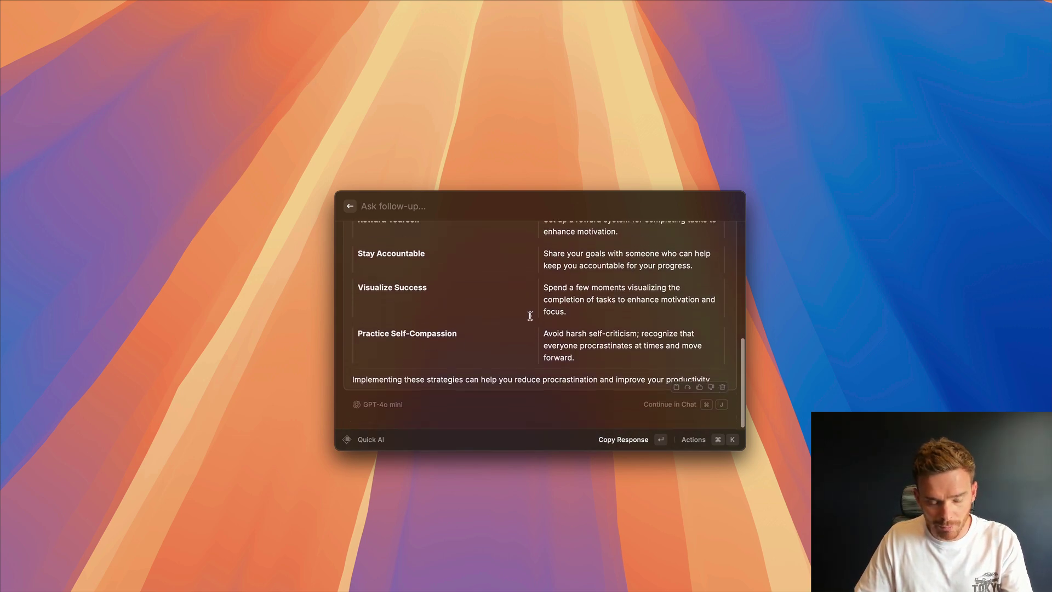
pyautogui.click(722, 445)
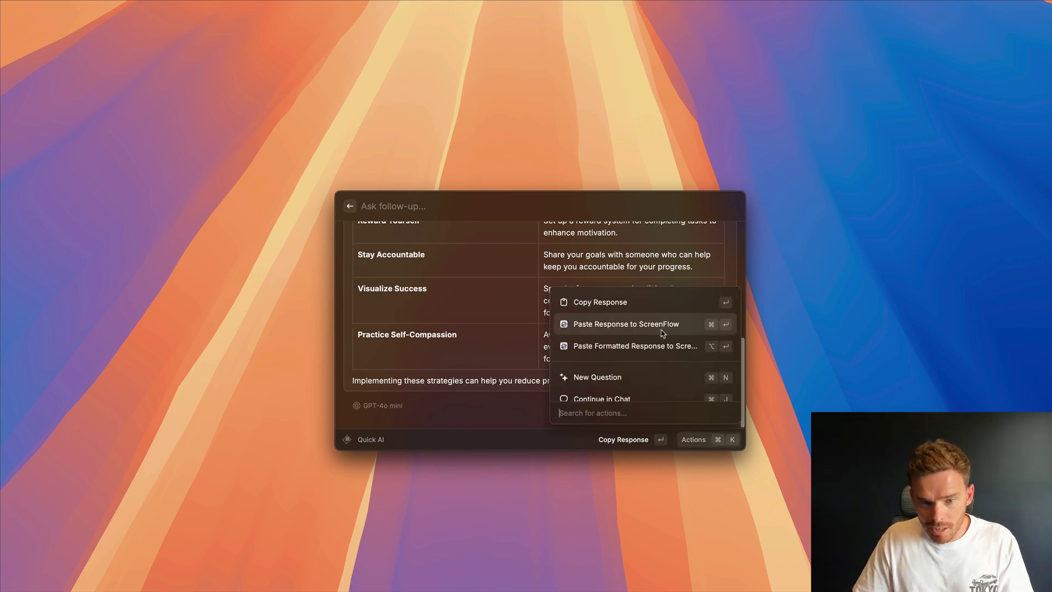
pyautogui.scroll(-2, 665, 355)
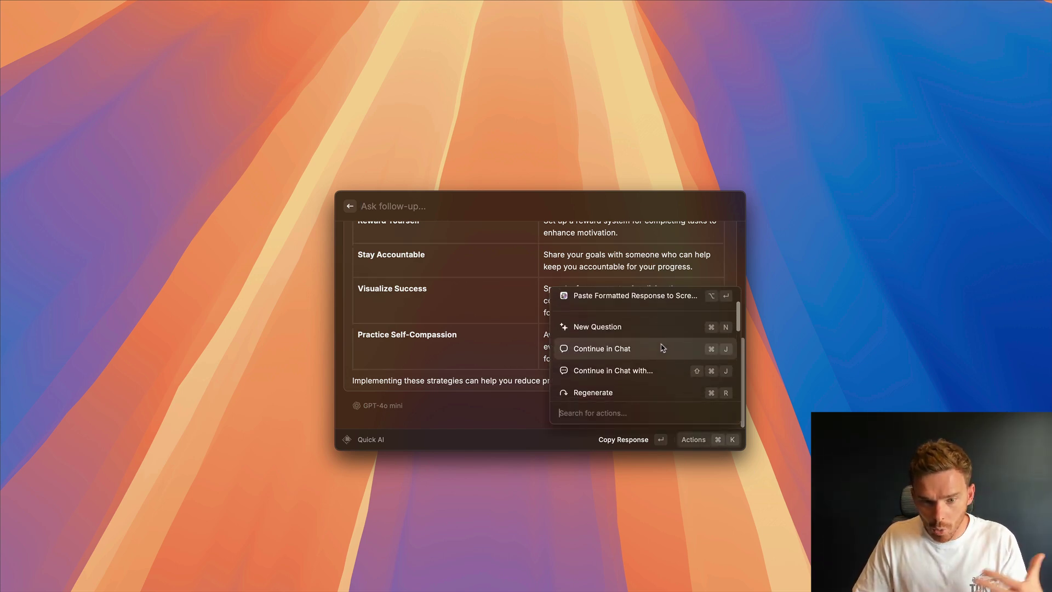
pyautogui.click(638, 357)
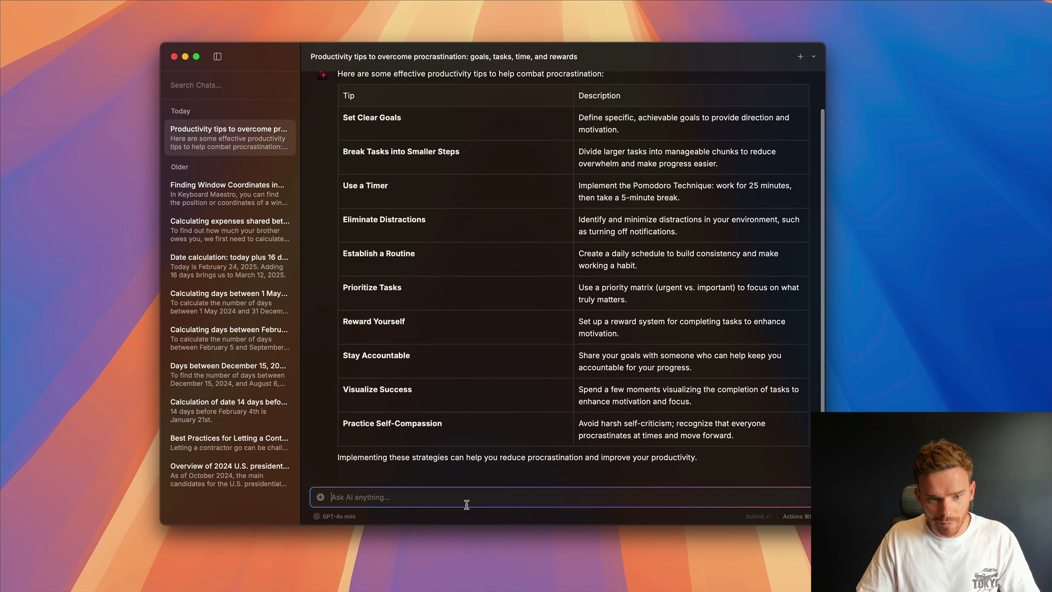
# - Send the follow-up 'what if I struggle with goal setting' in AI Chat
pyautogui.write('w')
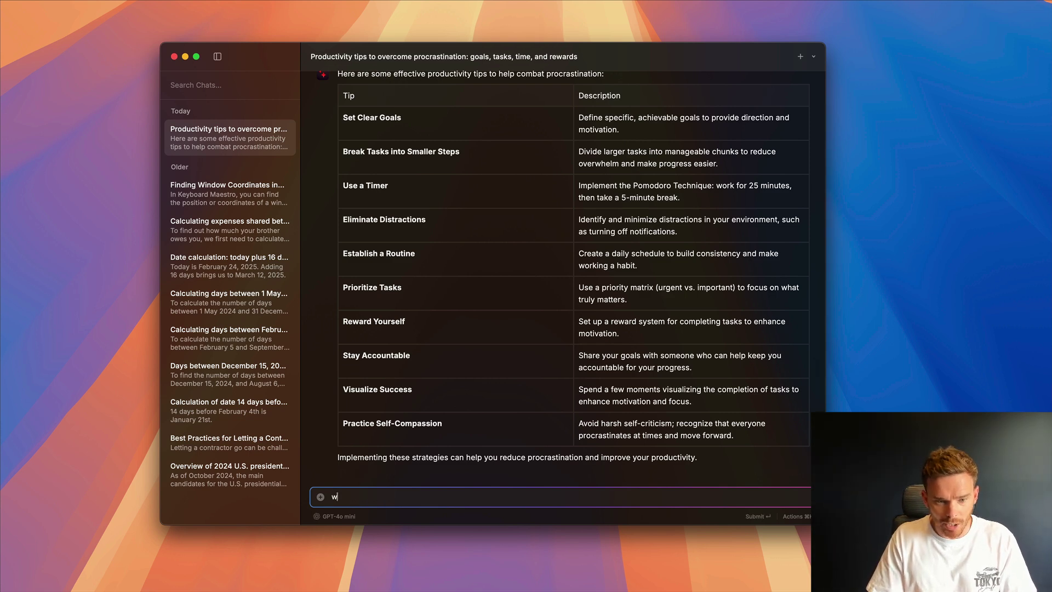
pyautogui.write('hat if I strugg')
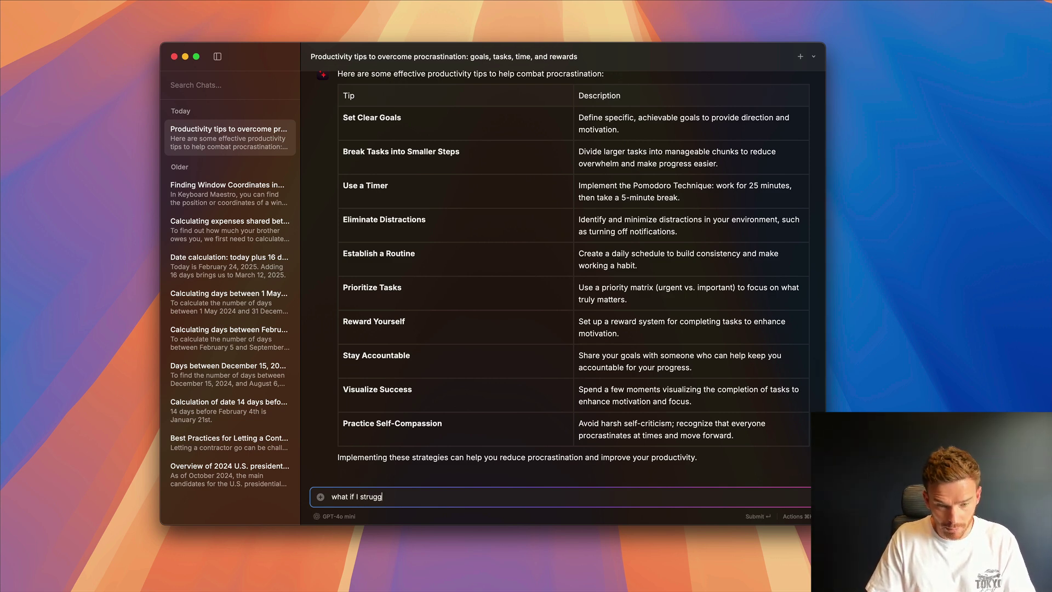
pyautogui.write('le with goal setting')
pyautogui.press('Return')
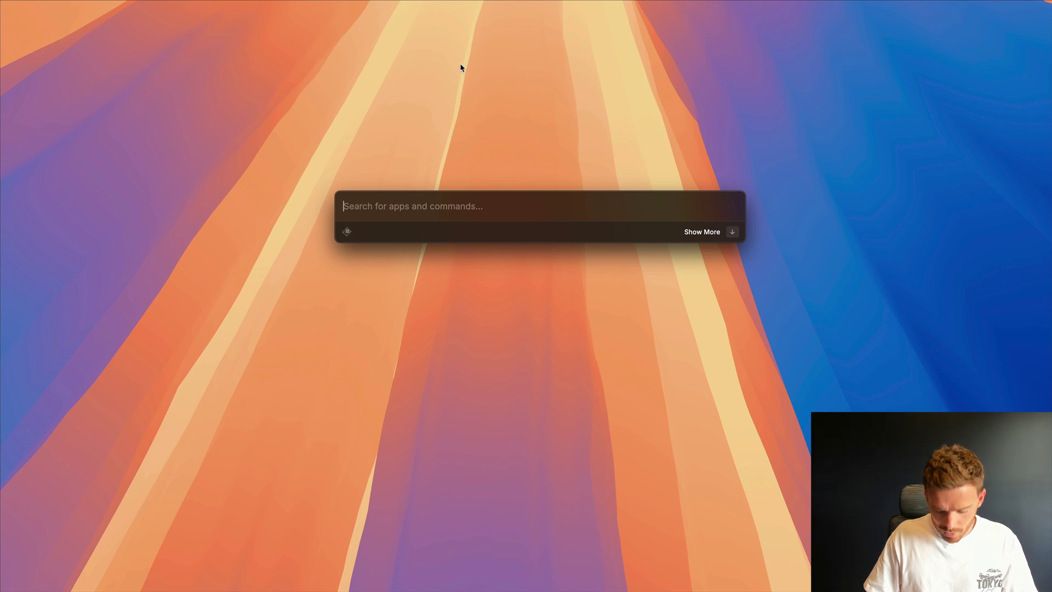
# - In the Extensions settings, expand Raycast AI and browse its AI Commands like Fix Spelling and Grammar
pyautogui.press('super+comma')
pyautogui.click(408, 42)
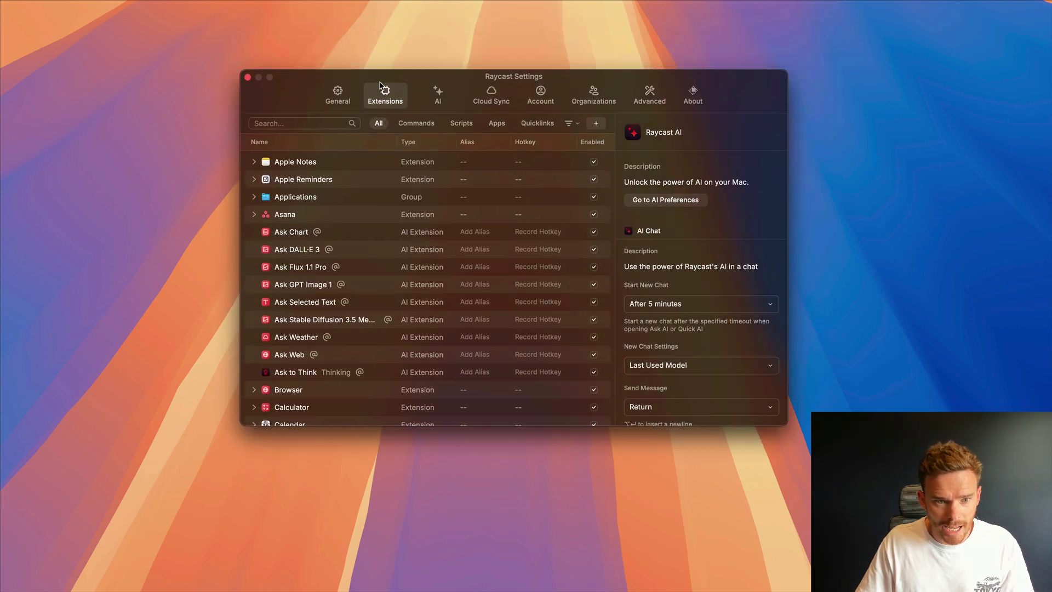
pyautogui.scroll(-8, 323, 257)
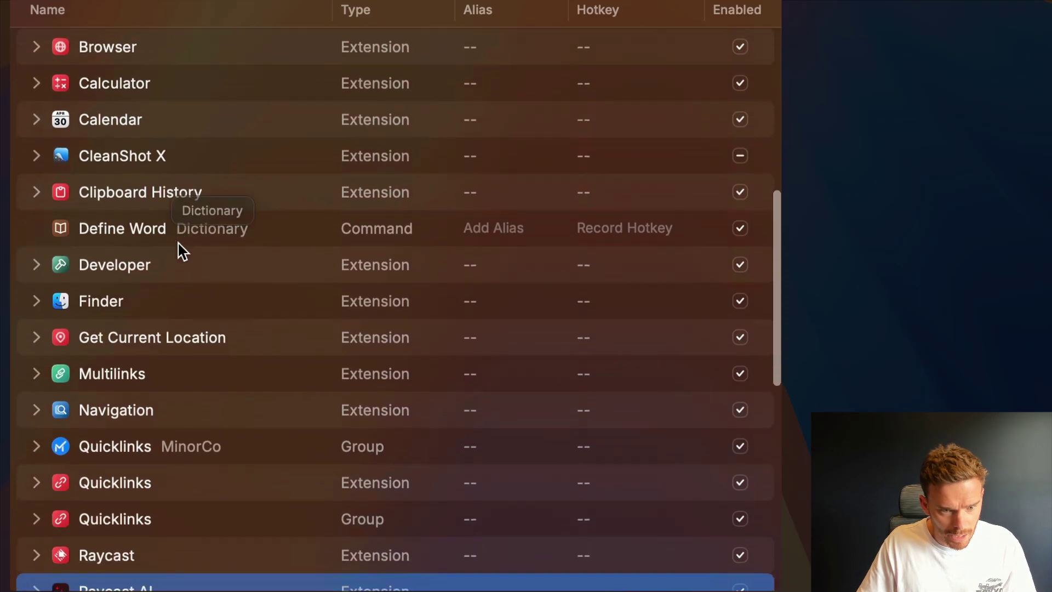
pyautogui.scroll(-10, 183, 252)
pyautogui.click(38, 90)
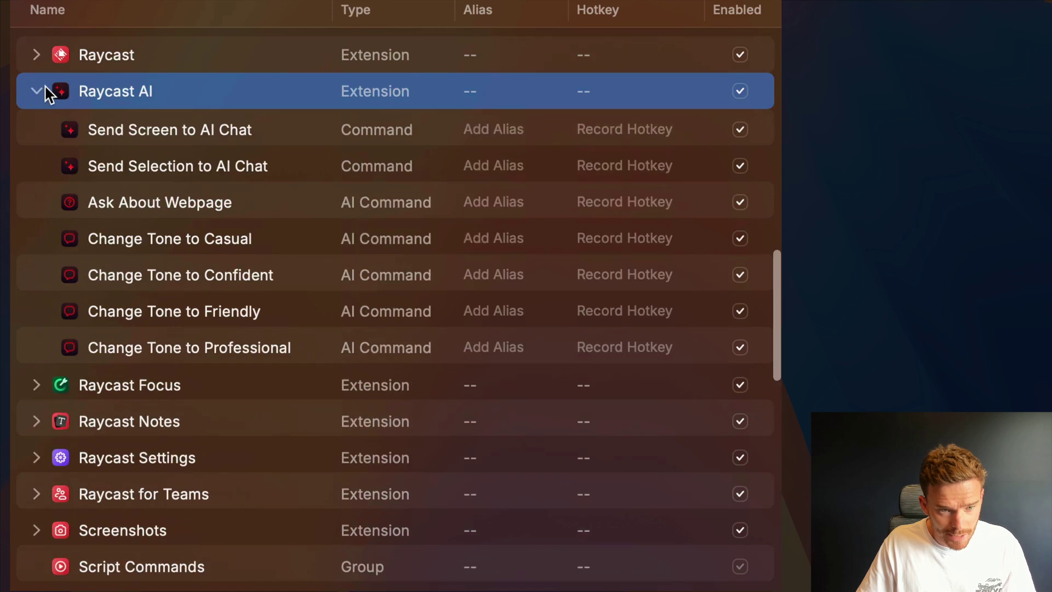
pyautogui.scroll(-1, 243, 251)
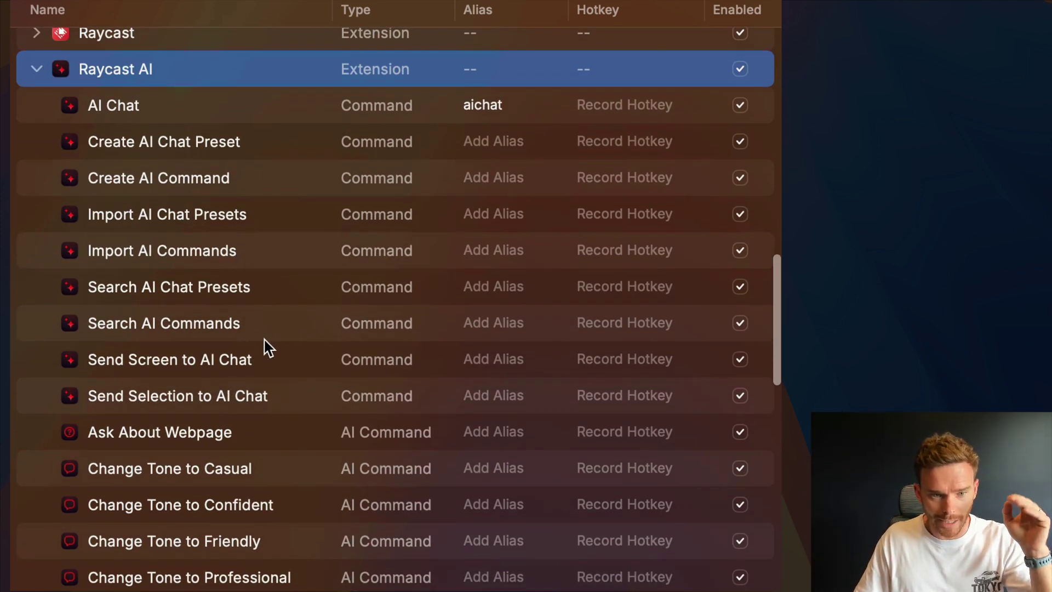
pyautogui.scroll(-5, 241, 348)
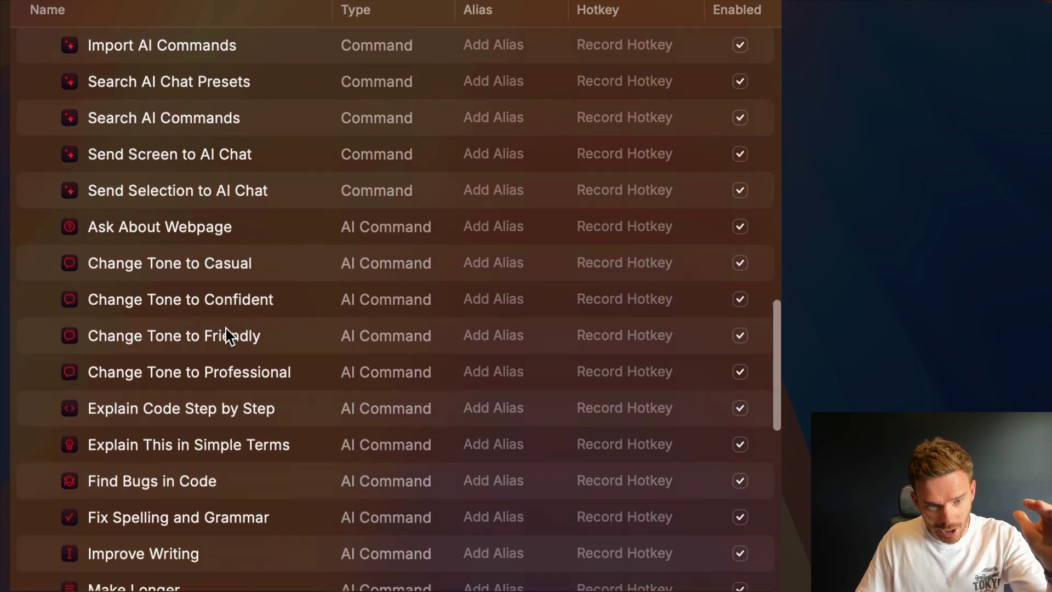
pyautogui.scroll(-3, 227, 335)
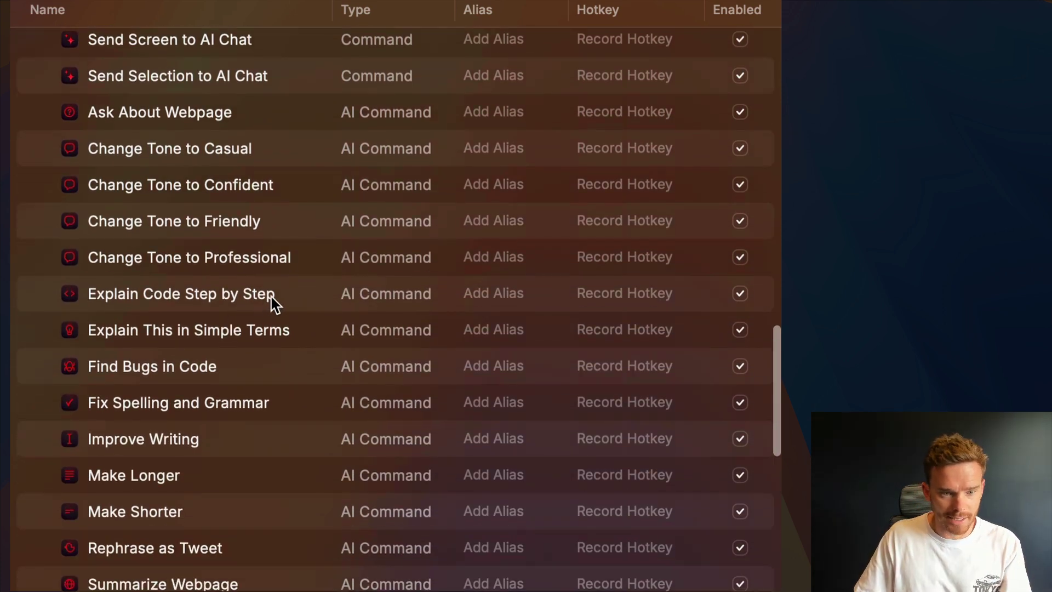
pyautogui.scroll(-5, 271, 315)
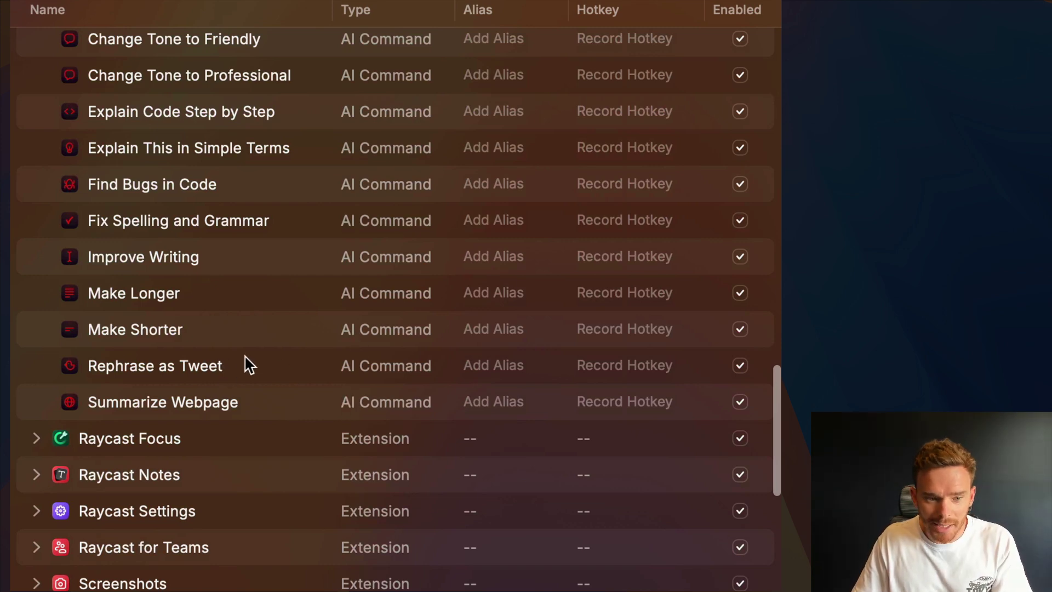
pyautogui.scroll(3, 229, 367)
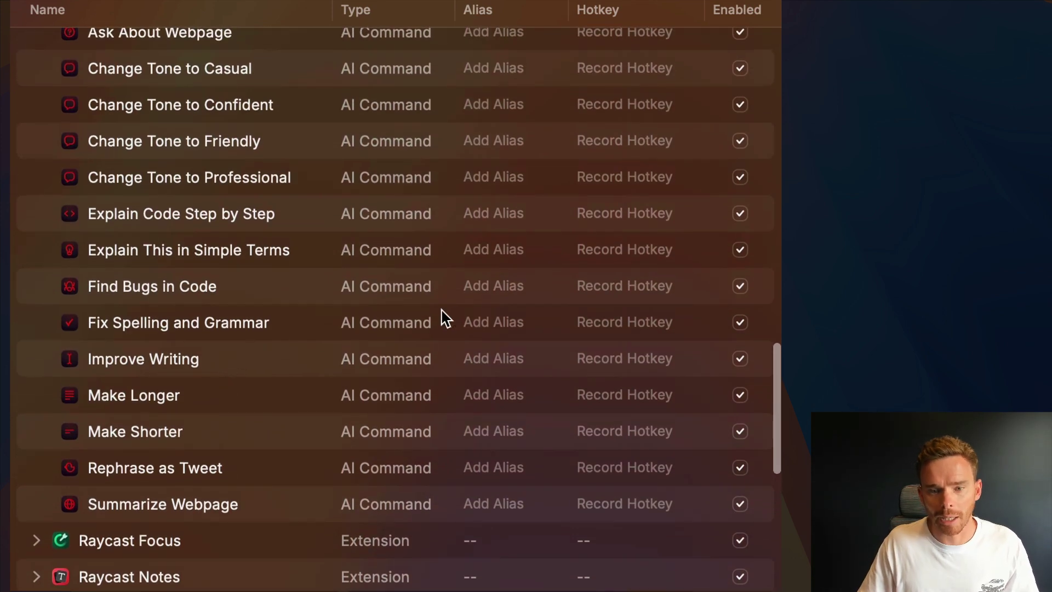